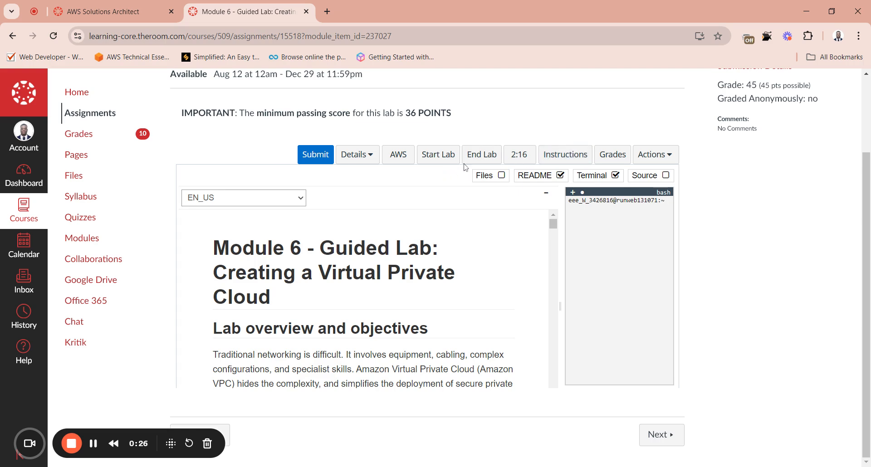
Step: Start the guided lab session, dismiss its status window when the lab is ready, and open the AWS Management Console
click(439, 158)
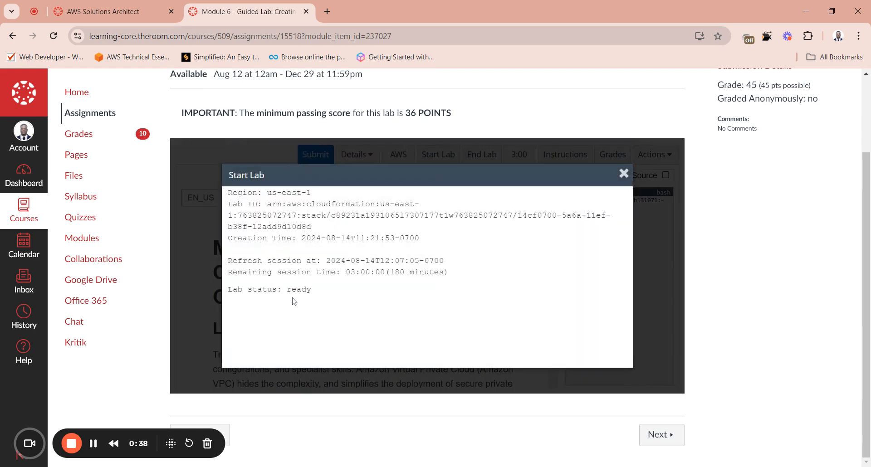
click(624, 176)
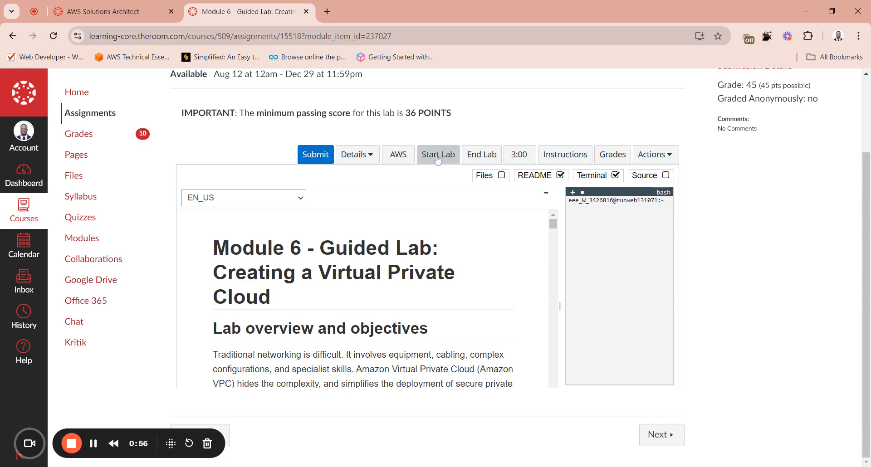
click(401, 161)
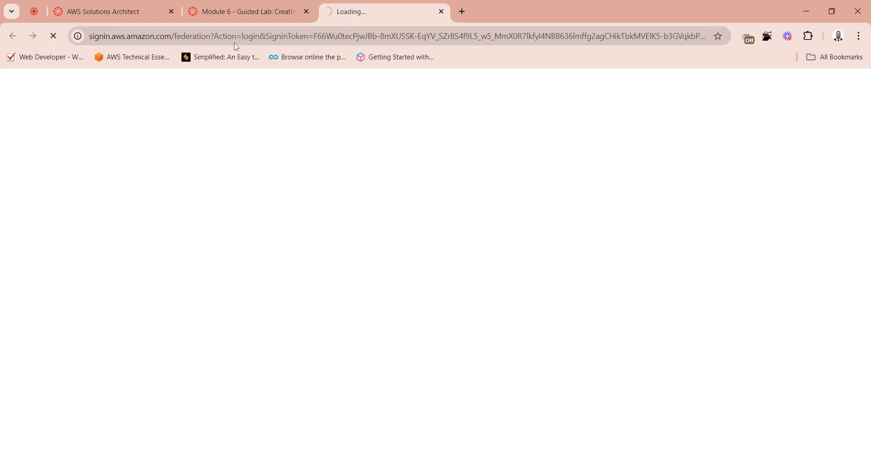
Step: Return to the lab assignment page and hide its terminal pane
click(225, 5)
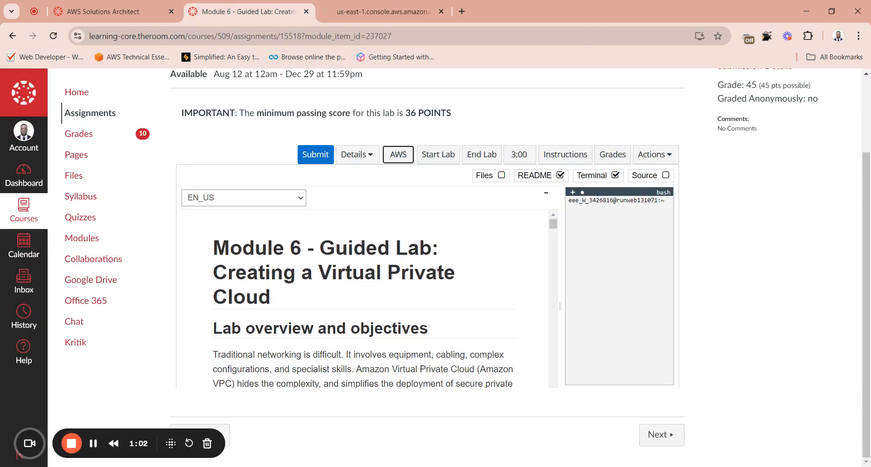
click(615, 176)
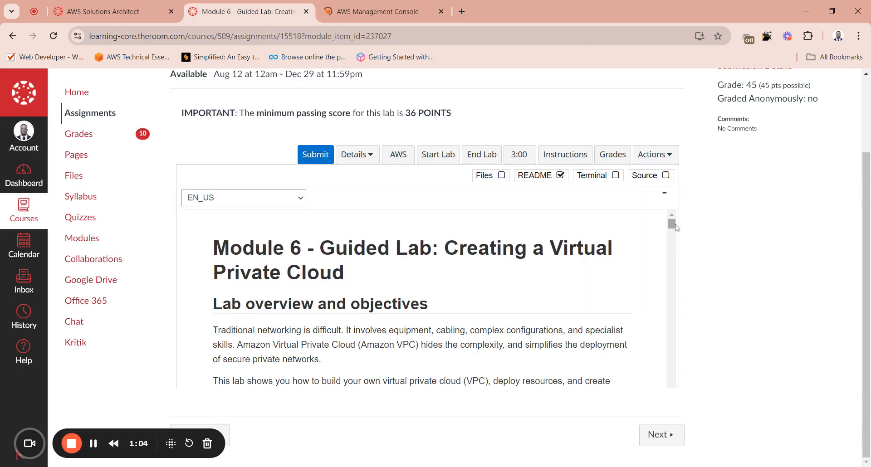
Step: Read the lab overview and the Task 1 instructions for the settings needed to create the VPC
drag(672, 227, 671, 230)
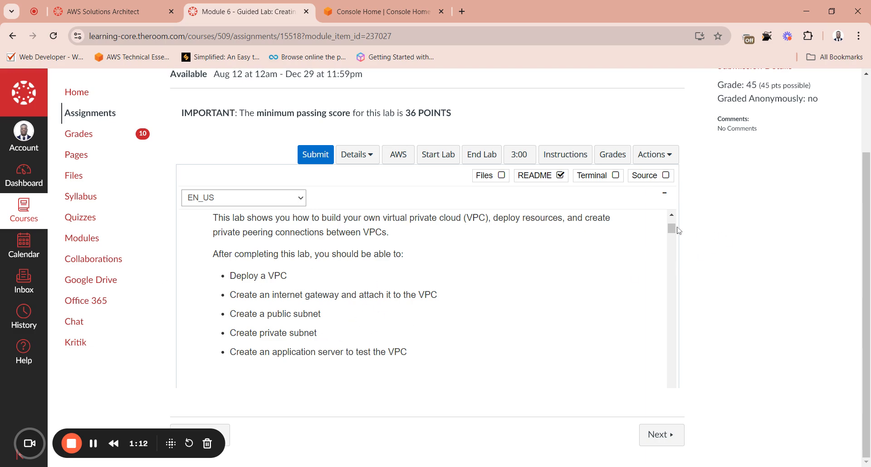
drag(671, 229, 668, 291)
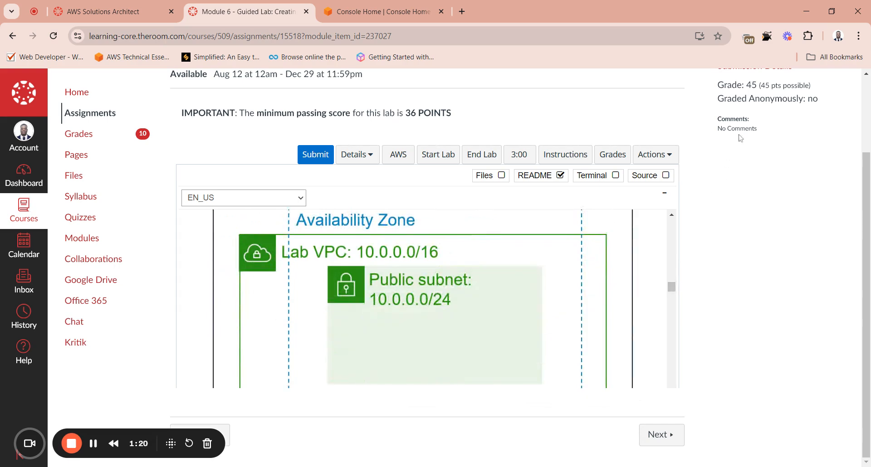
drag(746, 84, 770, 86)
click(661, 246)
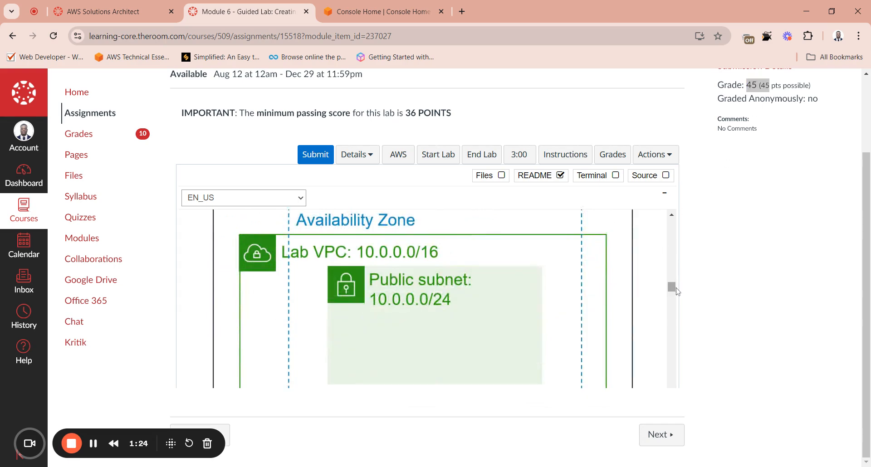
drag(672, 288, 672, 267)
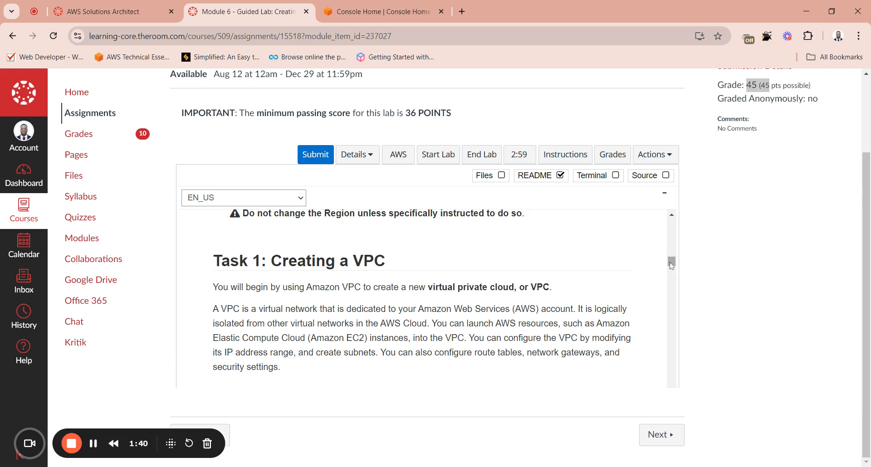
scroll(672, 265, up, 1)
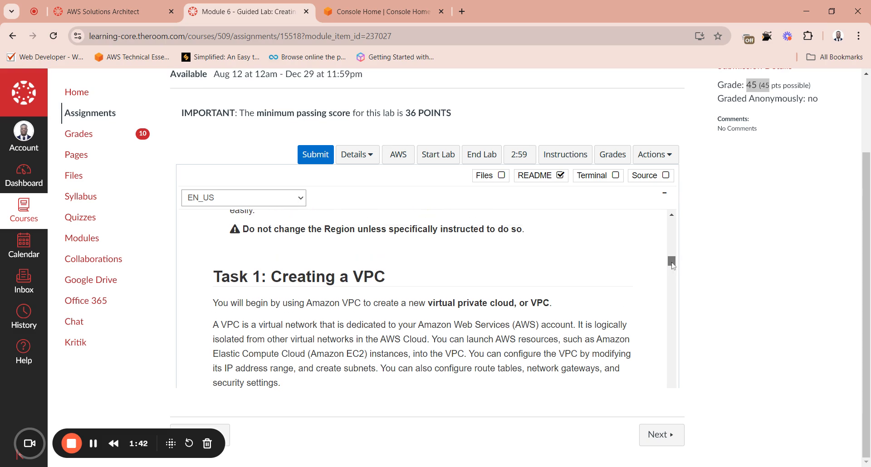
scroll(672, 265, down, 5)
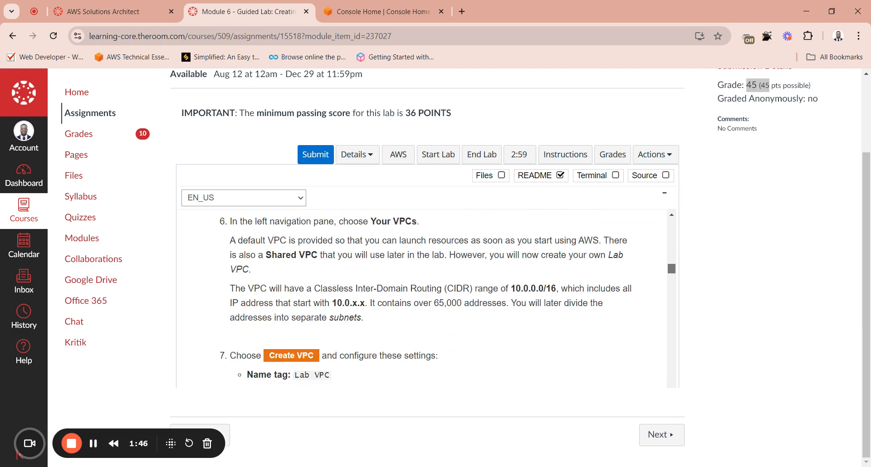
scroll(672, 268, down, 4)
scroll(672, 268, up, 3)
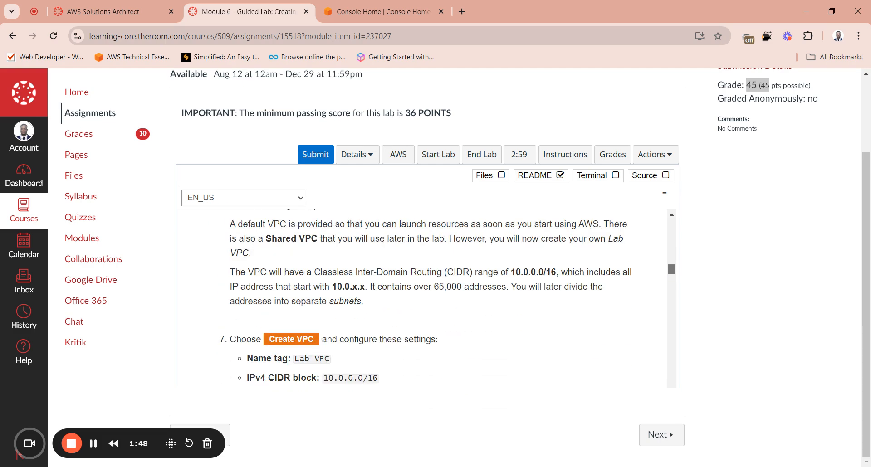
scroll(672, 267, down, 3)
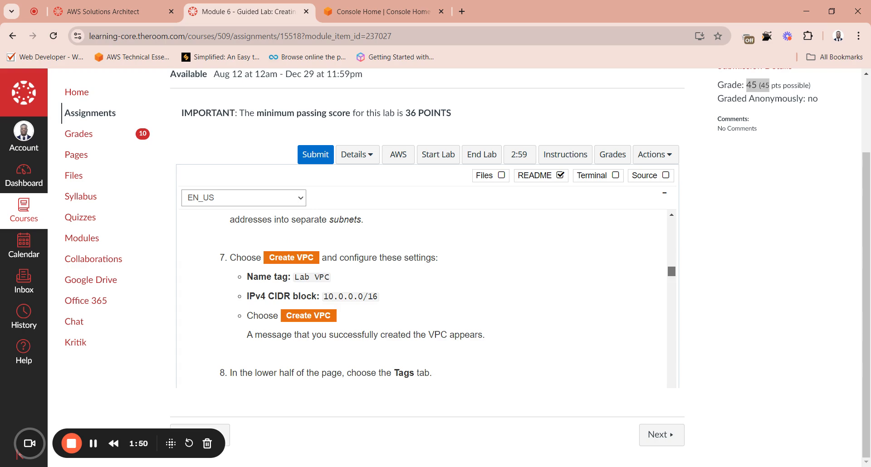
scroll(672, 267, up, 2)
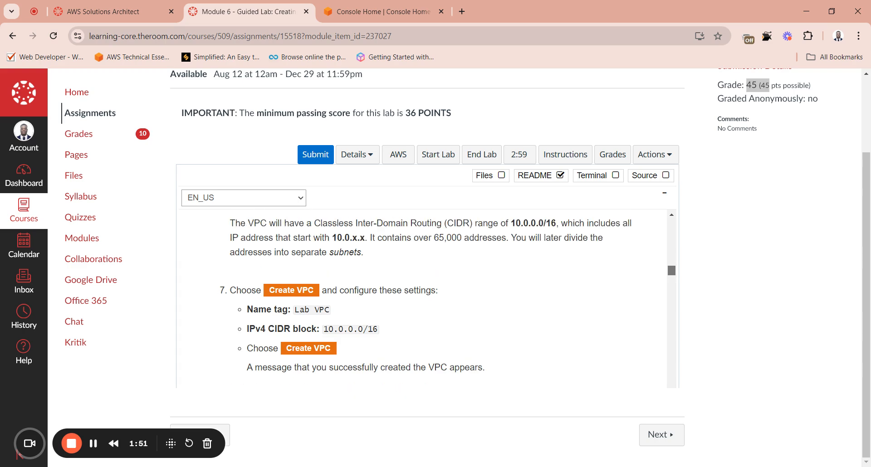
Step: Switch to the AWS console, search the services for "vpc" and open the VPC dashboard
click(384, 20)
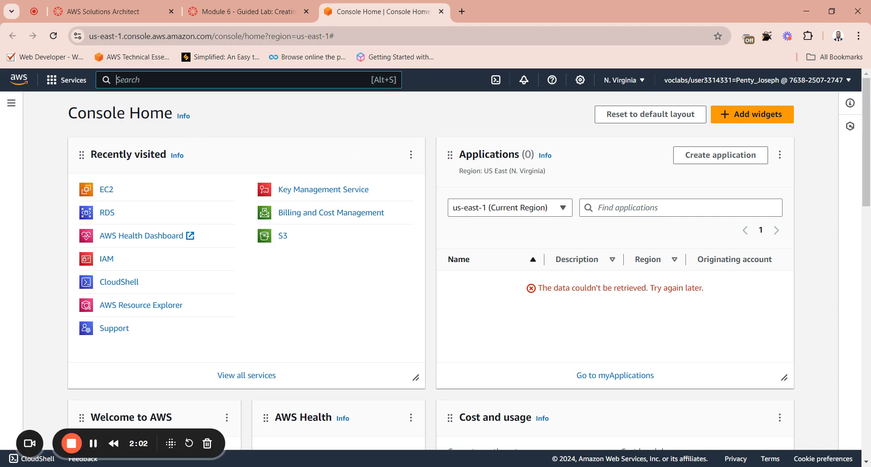
text(vpc)
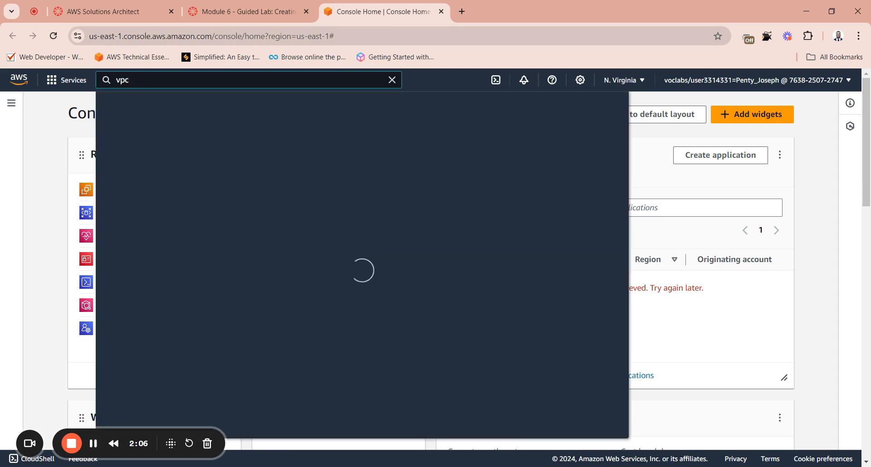
click(277, 167)
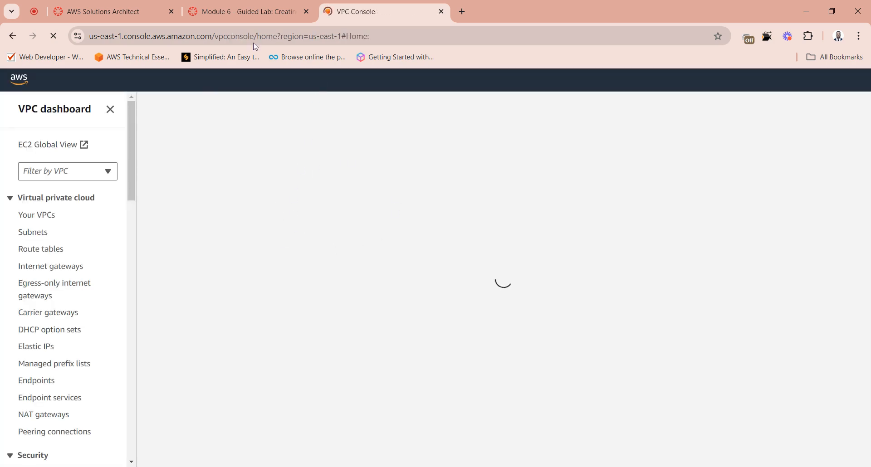
Step: Check instruction 6 on the lab page and open the Your VPCs list in the VPC console
click(245, 11)
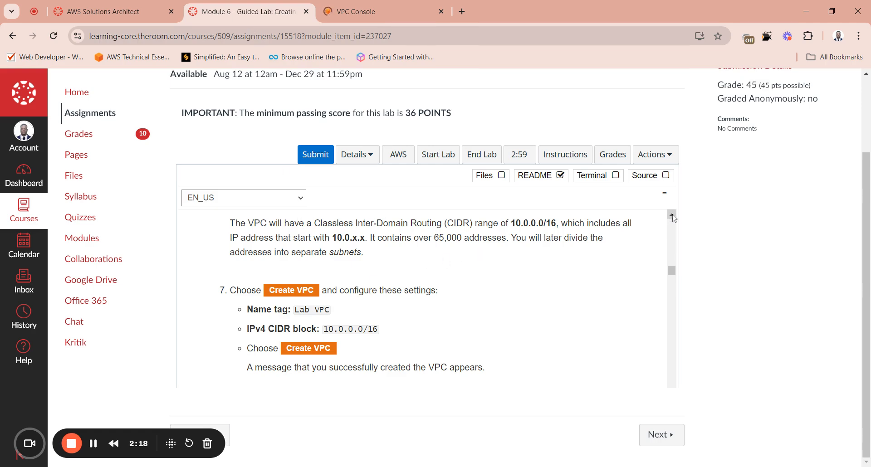
scroll(356, 275, up, 2)
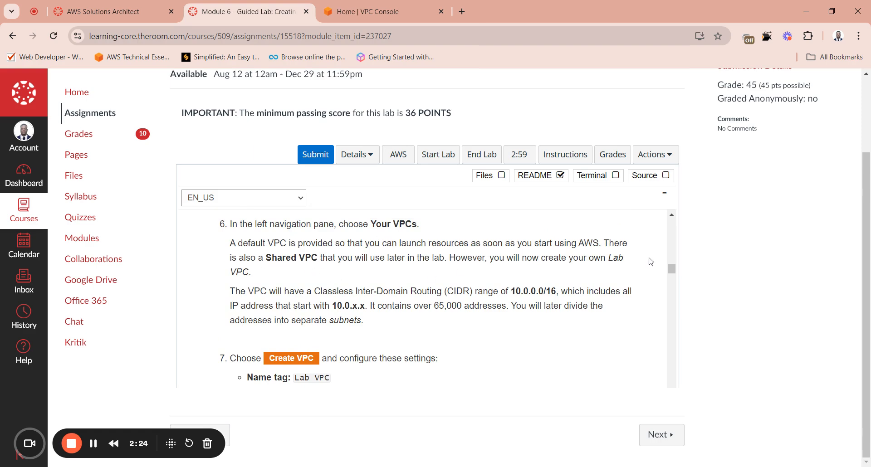
click(354, 13)
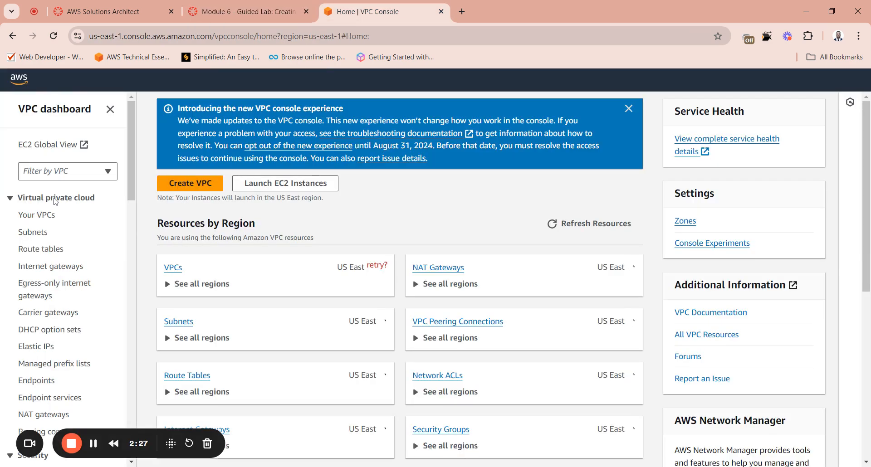
click(53, 215)
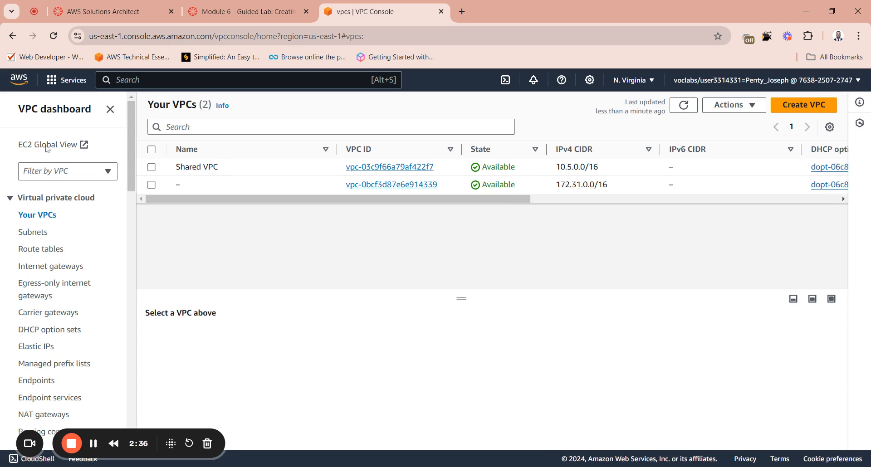
click(805, 105)
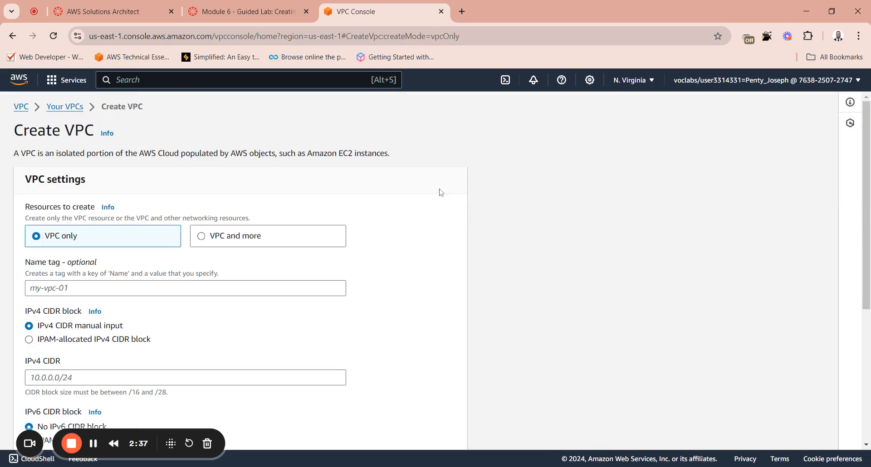
key(alt+Left)
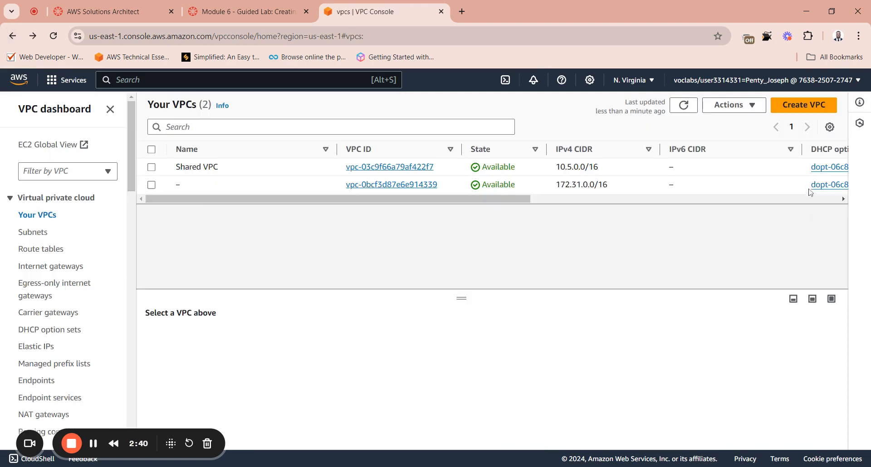
click(806, 107)
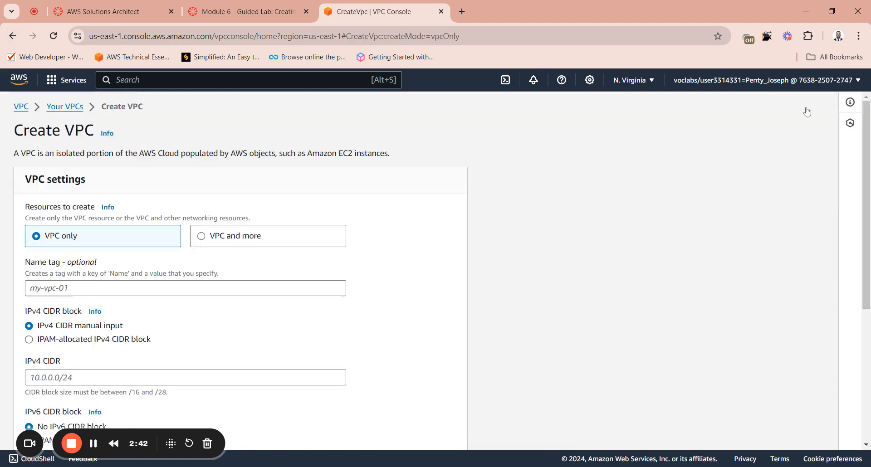
key(alt+Left)
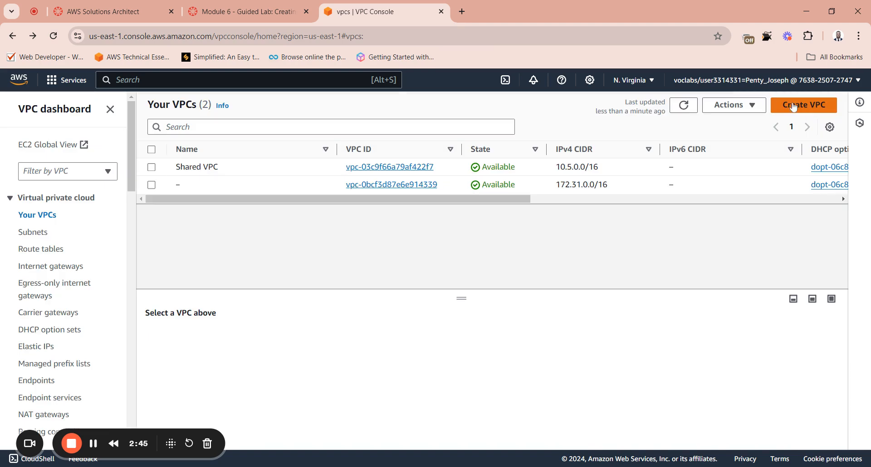
Step: Start creating a VPC and set its name tag to "Lab VPC", copied from the lab instructions
click(800, 107)
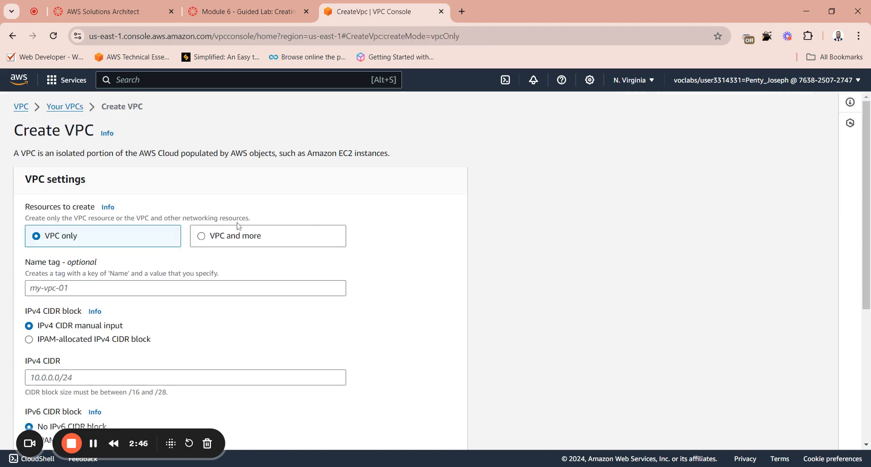
scroll(130, 244, down, 4)
scroll(113, 245, up, 1)
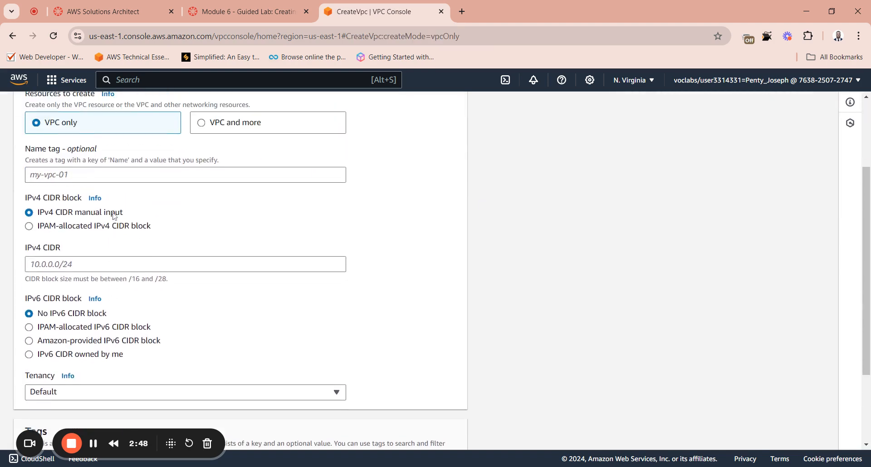
click(118, 175)
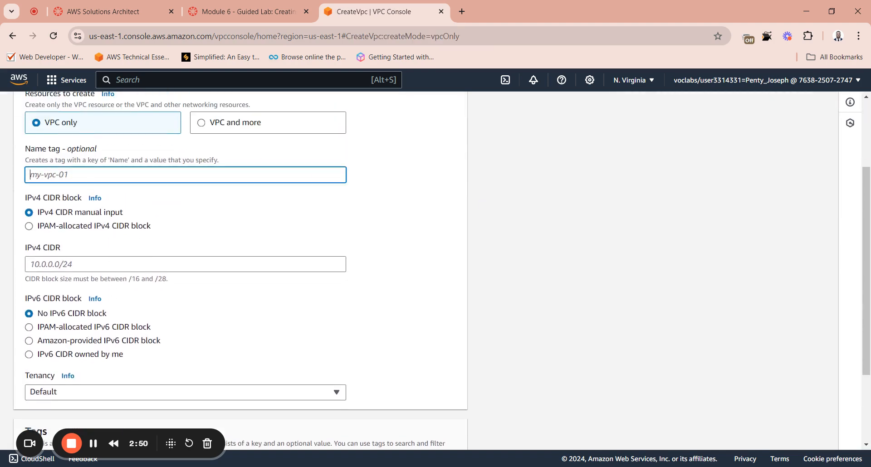
click(247, 14)
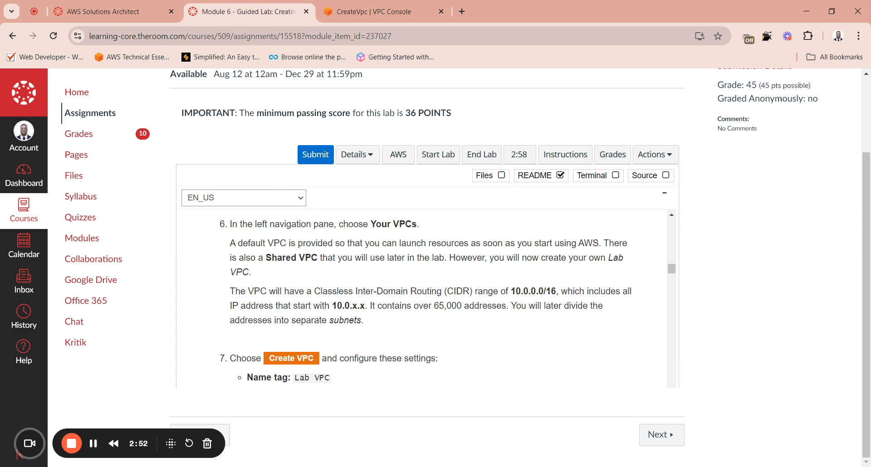
scroll(425, 298, down, 1)
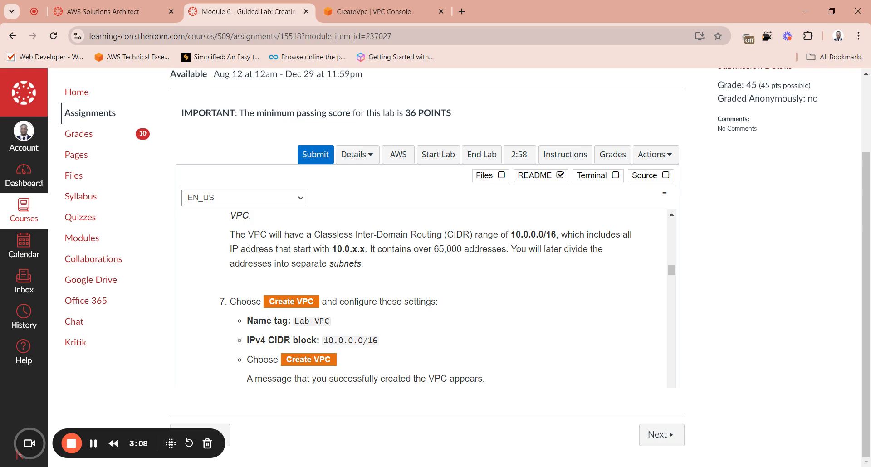
mouse_move(330, 321)
mouse_down()
mouse_move(301, 321)
mouse_move(334, 323)
mouse_up()
key(ctrl+c)
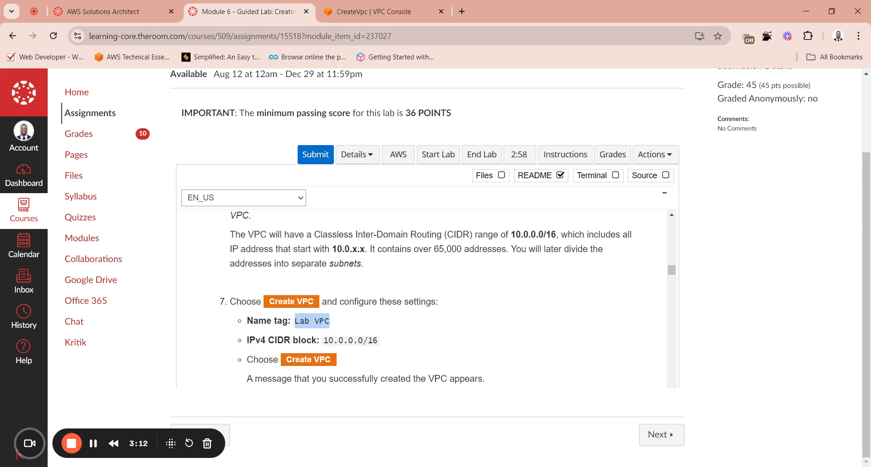
click(373, 11)
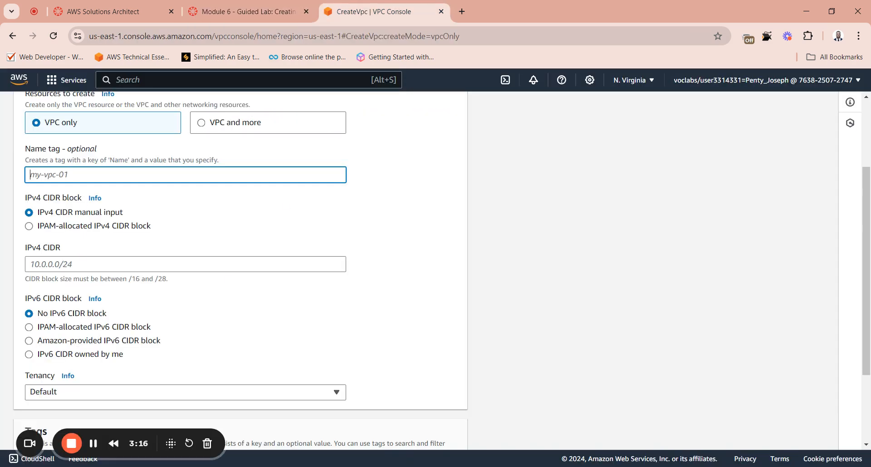
key(ctrl+v)
Step: Copy the IPv4 CIDR block 10.0.0.0/16 from the lab instructions into the new VPC's IPv4 CIDR setting
click(262, 11)
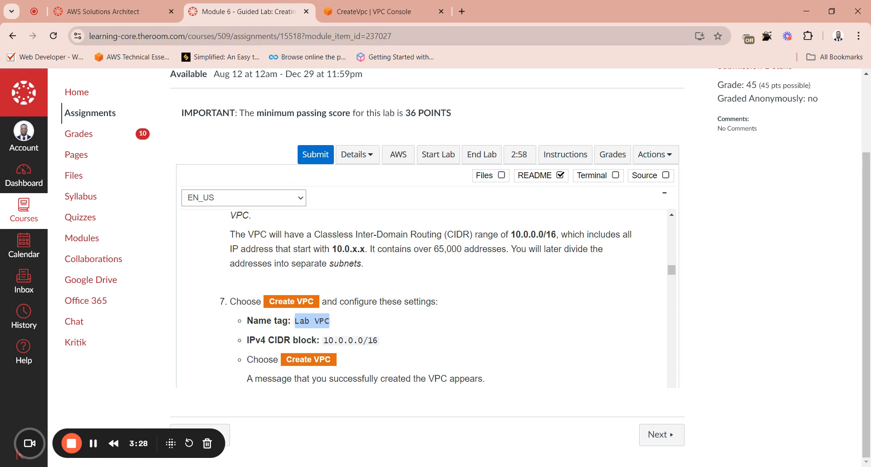
drag(378, 340, 348, 341)
drag(339, 340, 323, 340)
key(ctrl+c)
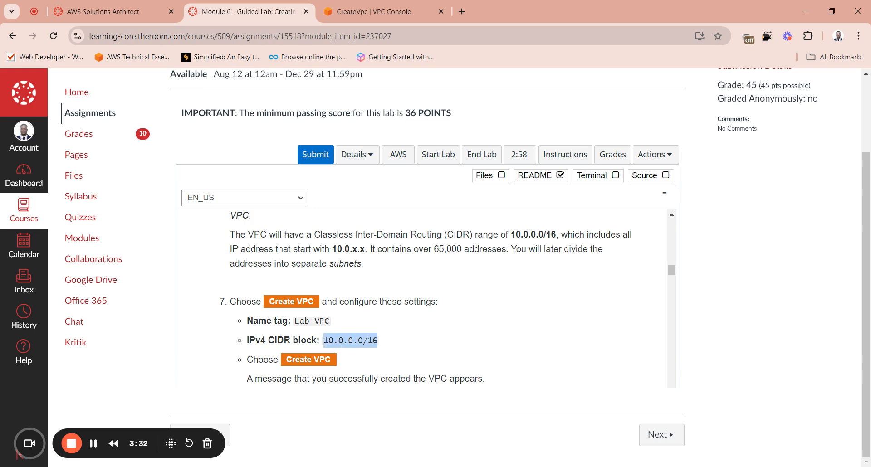
click(372, 11)
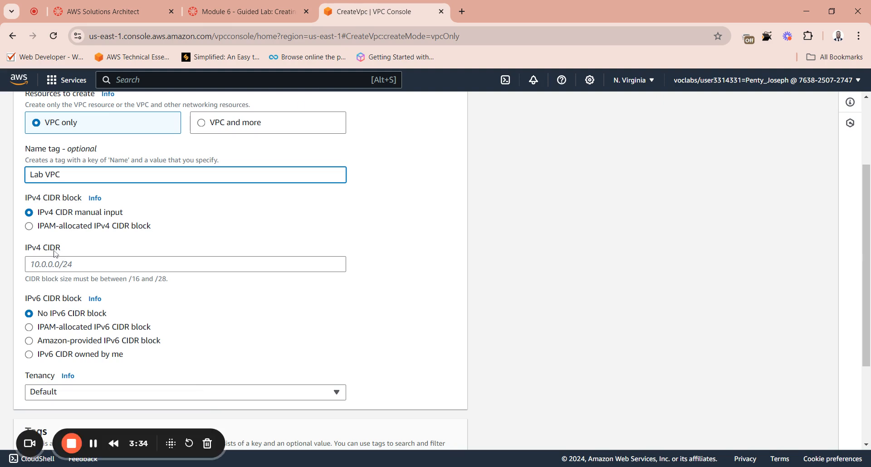
click(185, 265)
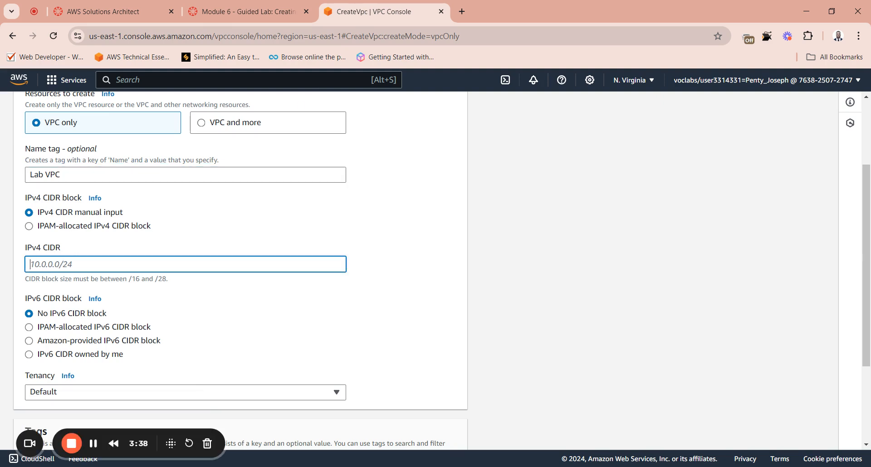
key(ctrl+v)
Step: Check instruction 7 on the lab page and create the VPC with the entered settings
click(267, 13)
click(380, 318)
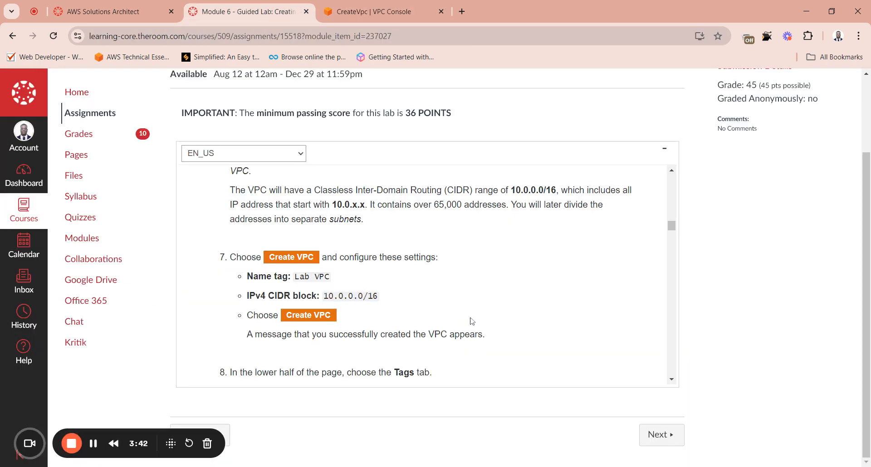
click(376, 12)
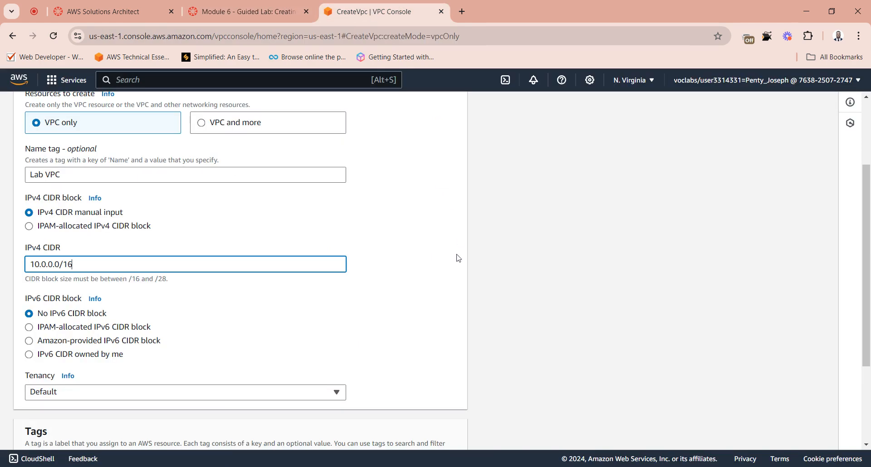
scroll(321, 332, down, 3)
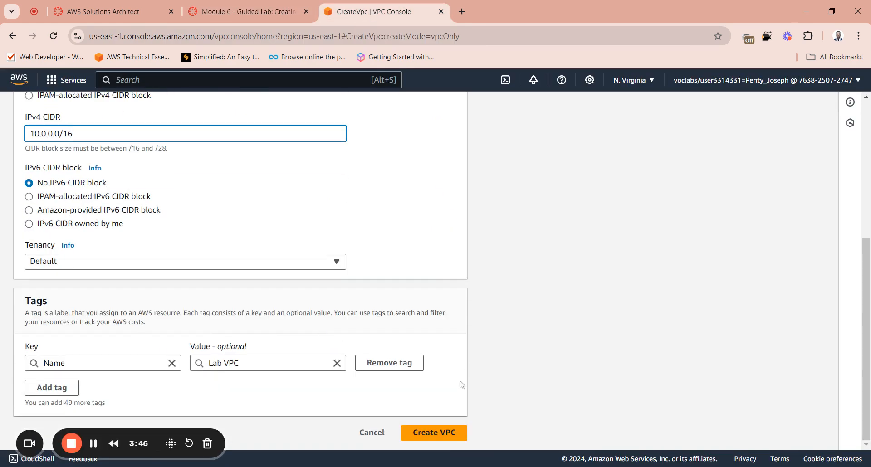
click(425, 433)
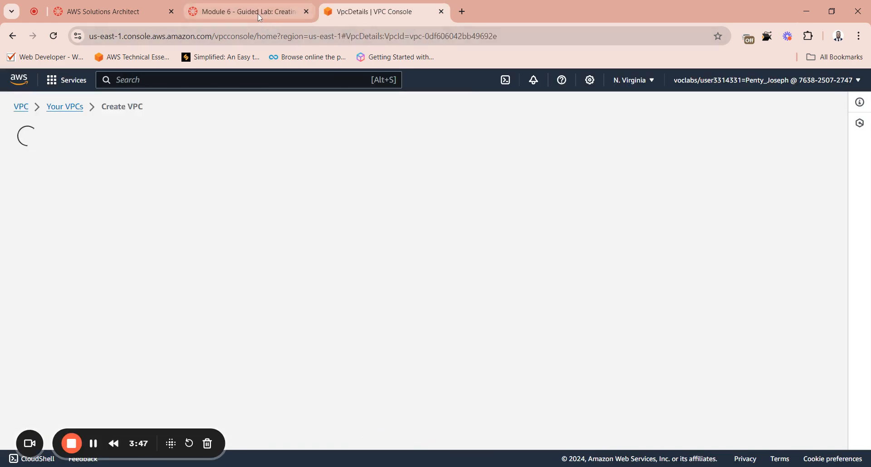
Step: Read lab instructions 8 to 10, then enable DNS hostnames in the Lab VPC settings and save
click(258, 13)
scroll(496, 243, down, 5)
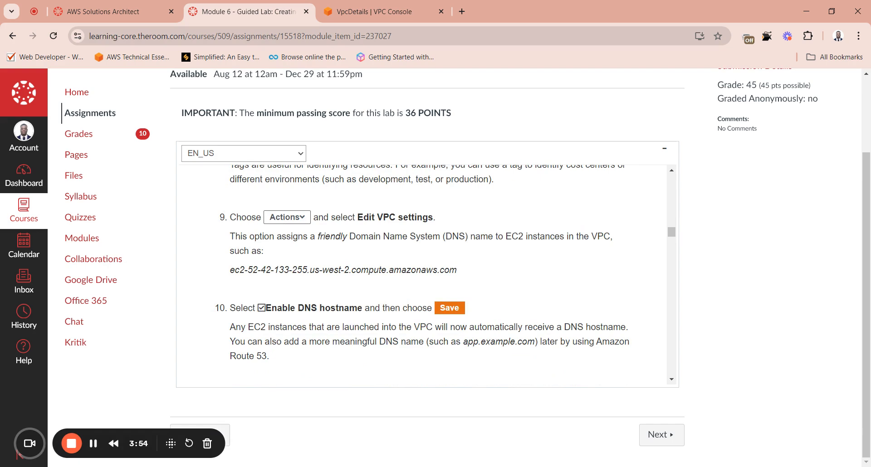
scroll(421, 275, down, 1)
scroll(421, 275, up, 2)
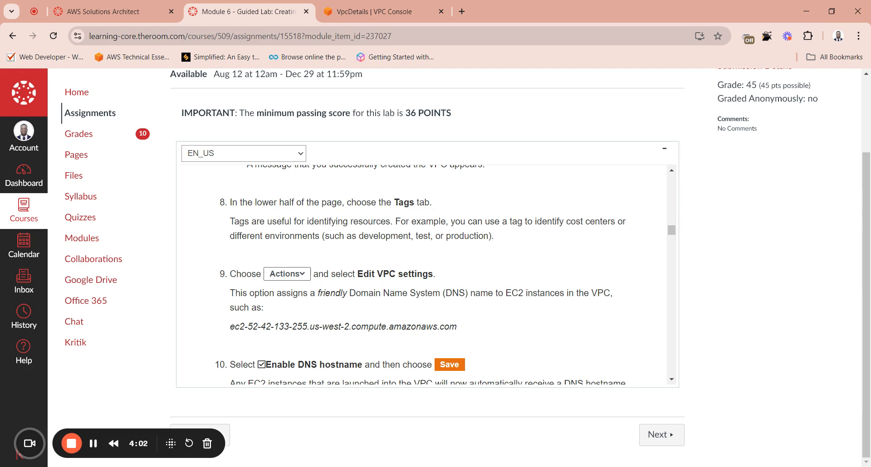
scroll(293, 325, down, 1)
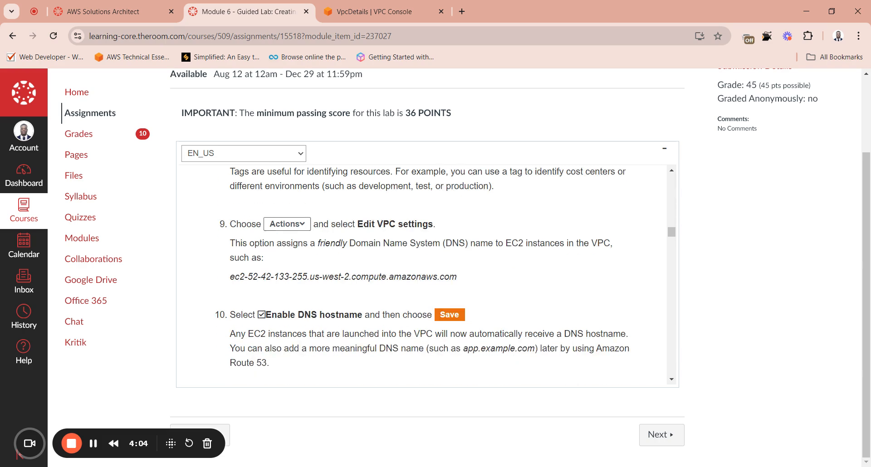
click(394, 11)
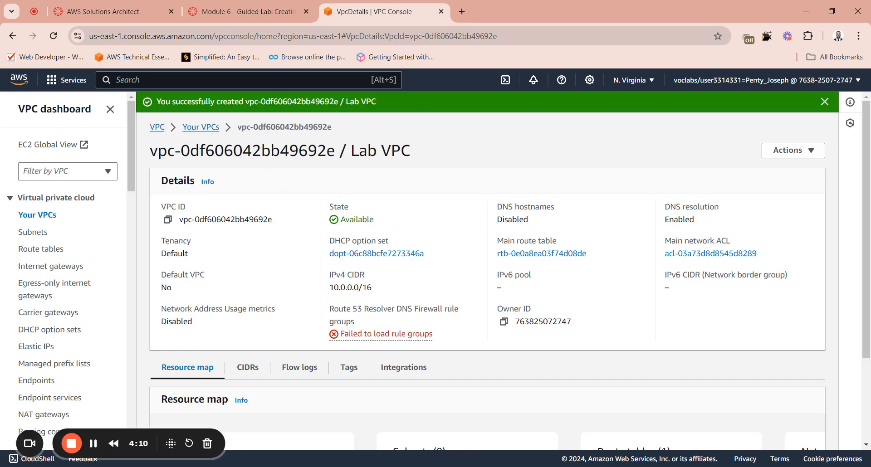
click(799, 156)
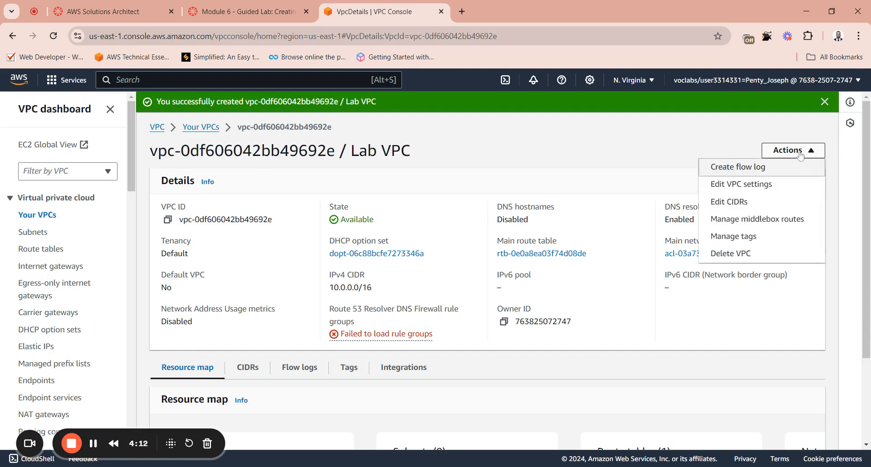
click(741, 185)
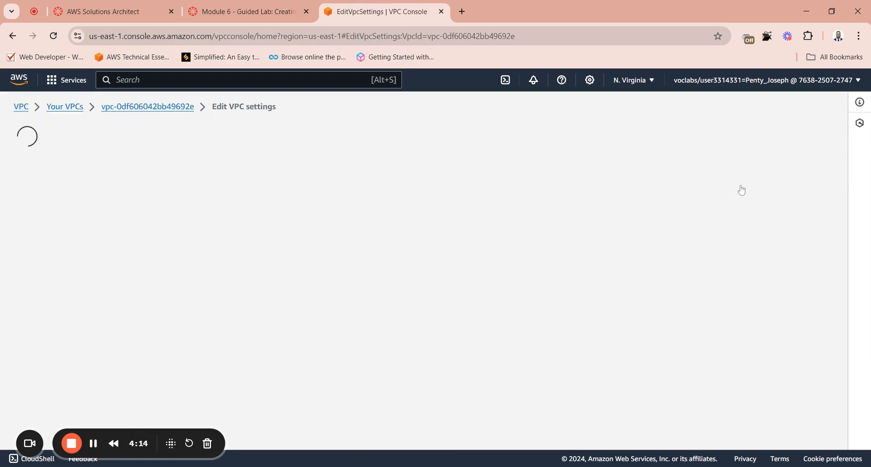
scroll(313, 237, down, 3)
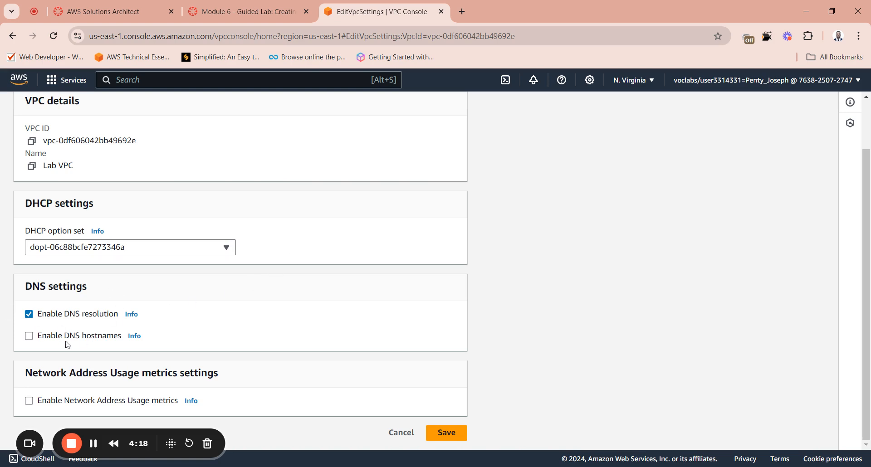
click(28, 338)
click(454, 439)
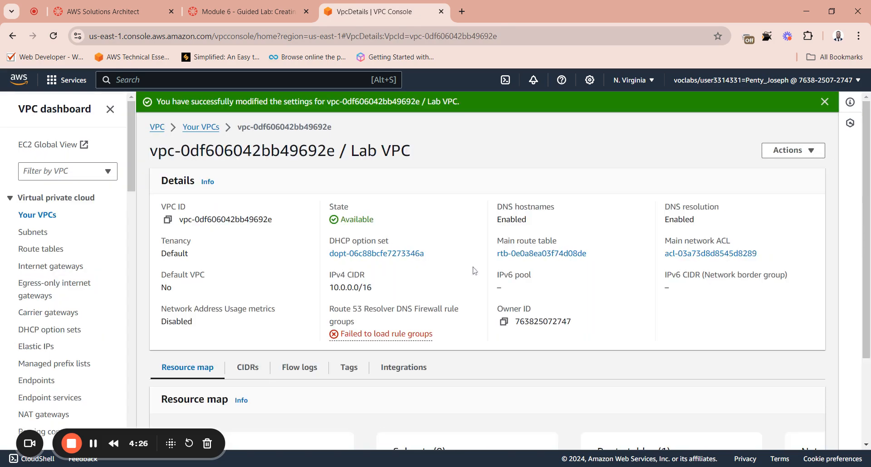
Step: Review the remaining Task 1 instructions and read Task 2 on the lab page for the public subnet settings
click(245, 13)
scroll(406, 286, up, 5)
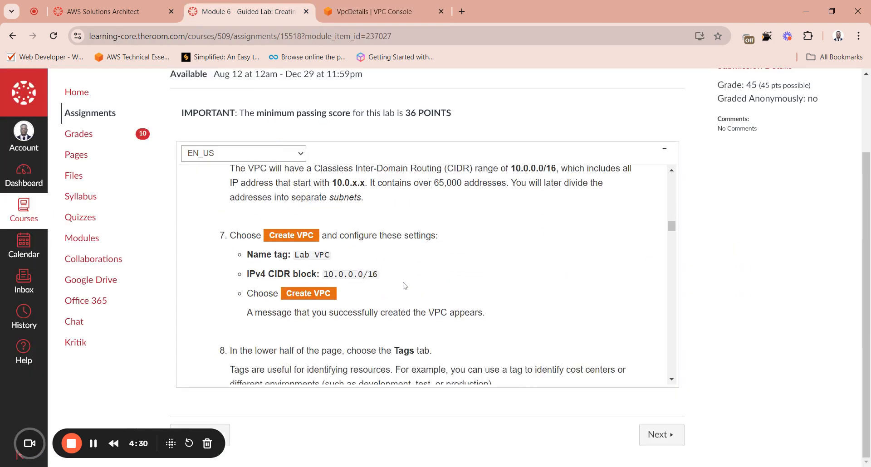
scroll(445, 272, down, 2)
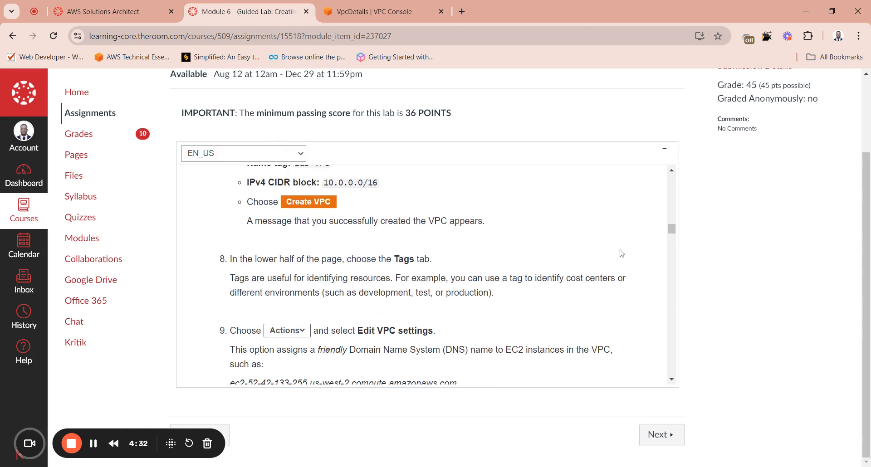
drag(672, 230, 674, 238)
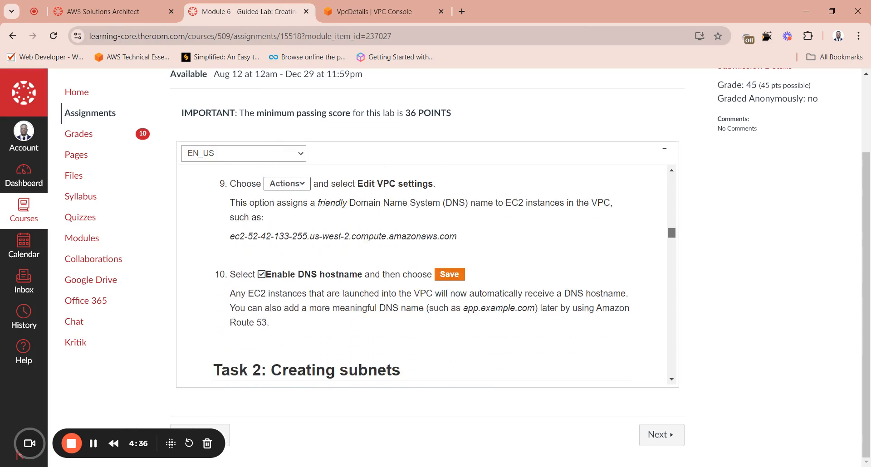
scroll(421, 275, down, 3)
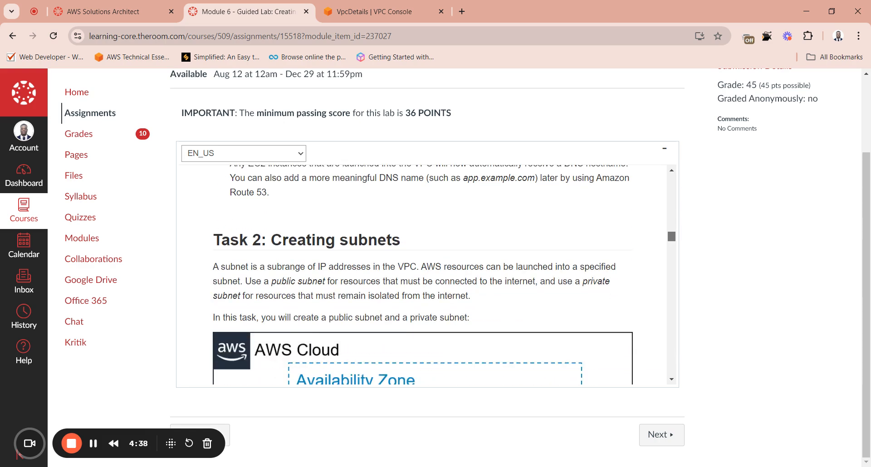
scroll(422, 275, down, 1)
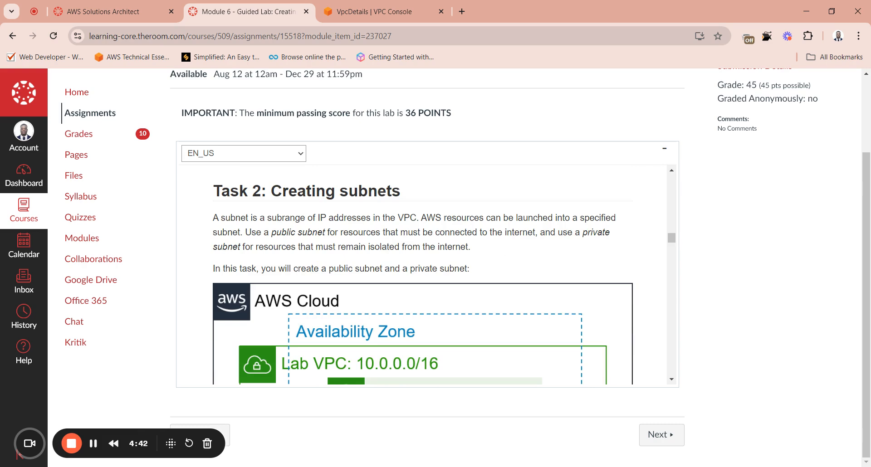
drag(673, 240, 681, 258)
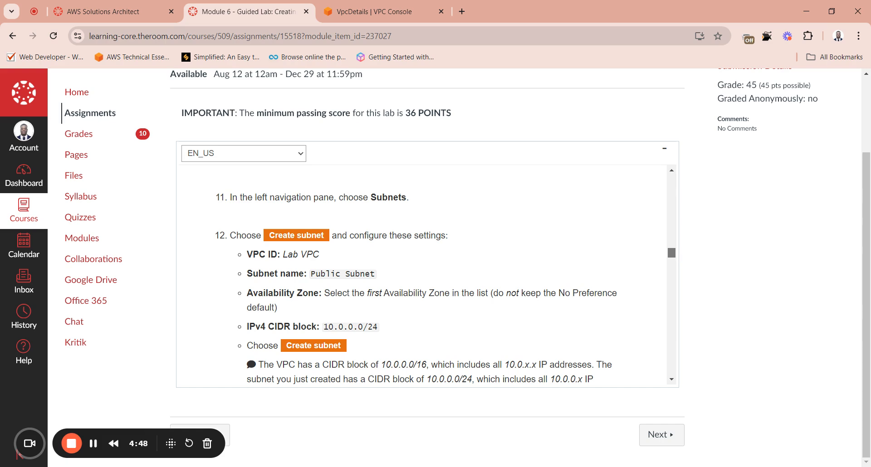
drag(680, 258, 681, 259)
Step: Return to the VPC console, open the Subnets list and start creating a subnet
click(374, 11)
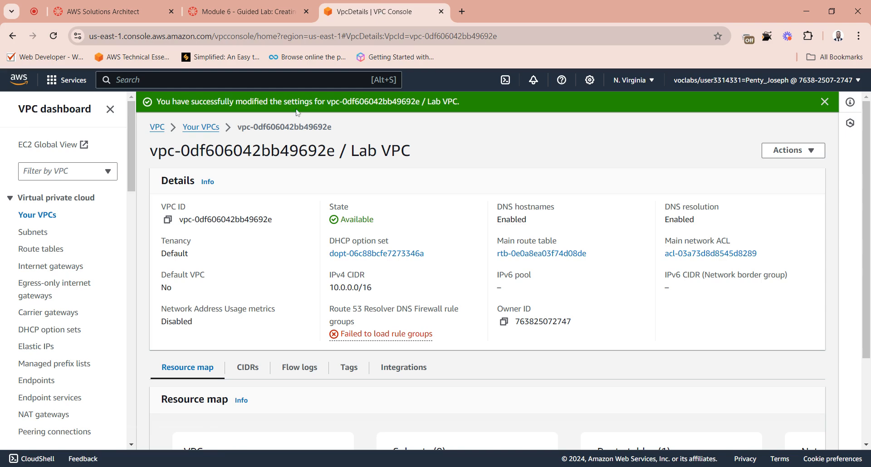
click(39, 235)
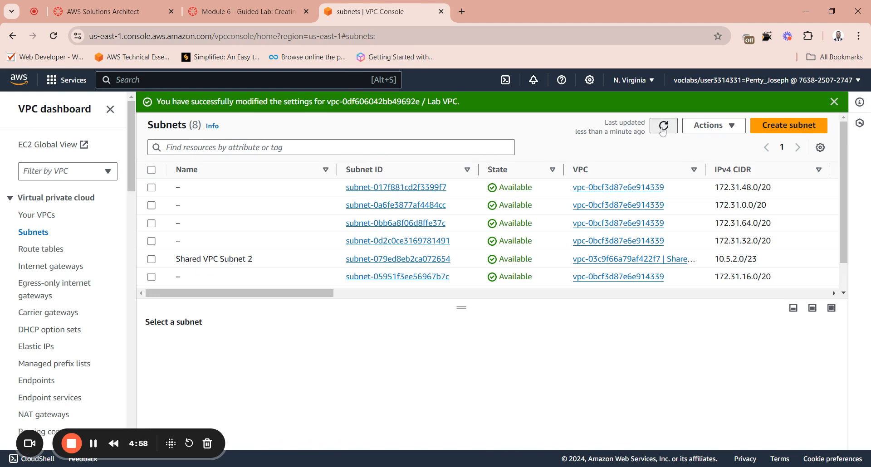
scroll(348, 208, down, 1)
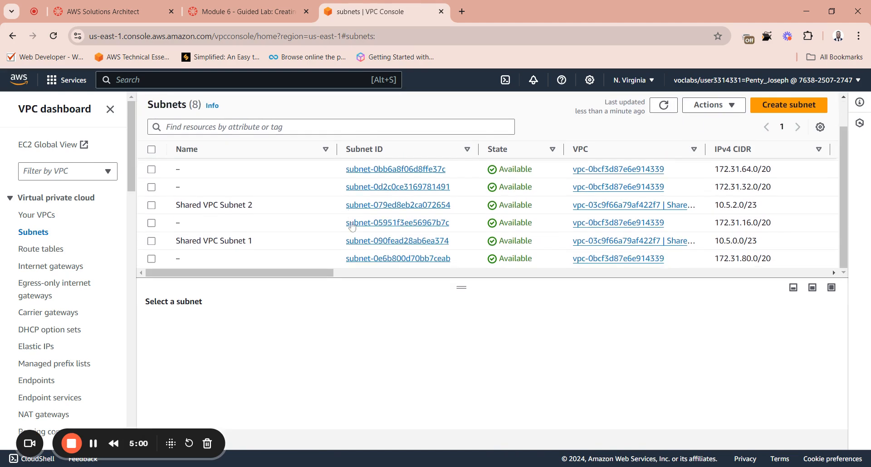
scroll(352, 227, up, 1)
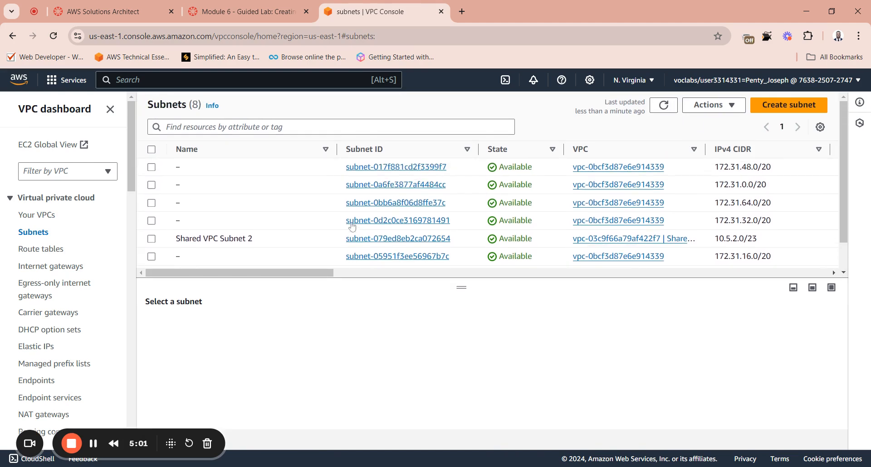
click(783, 105)
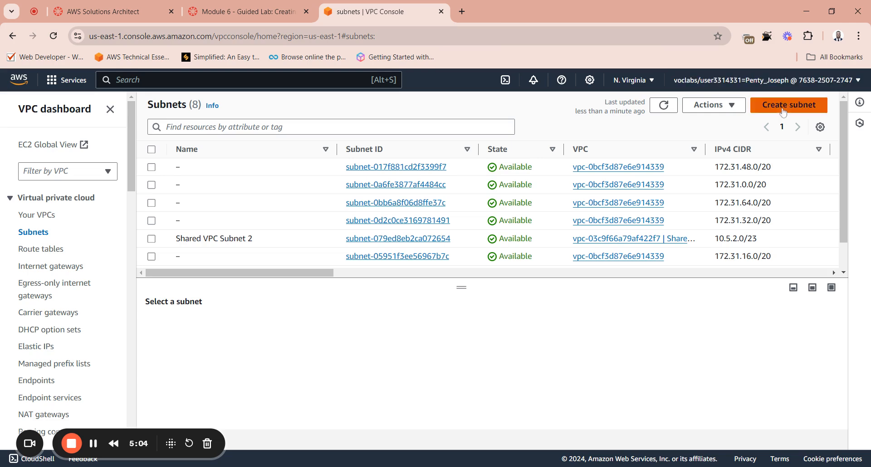
Step: Read Task 2 up to instruction 12 on the lab page and copy the subnet name Public Subnet
click(245, 12)
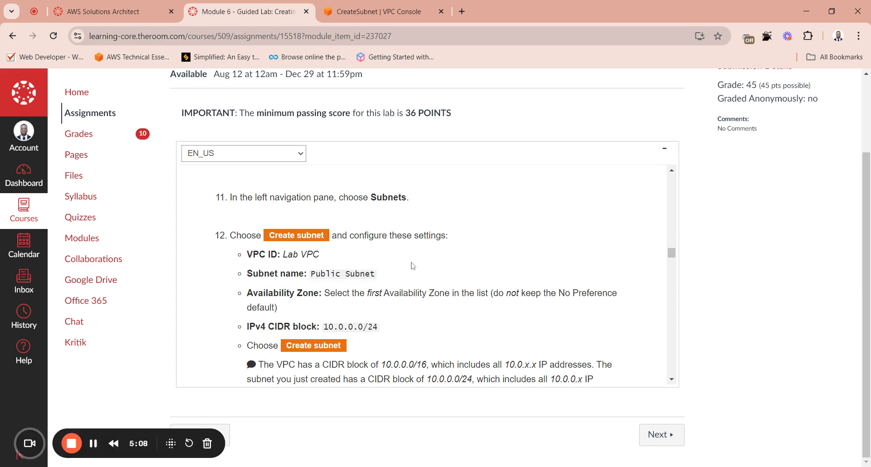
click(672, 171)
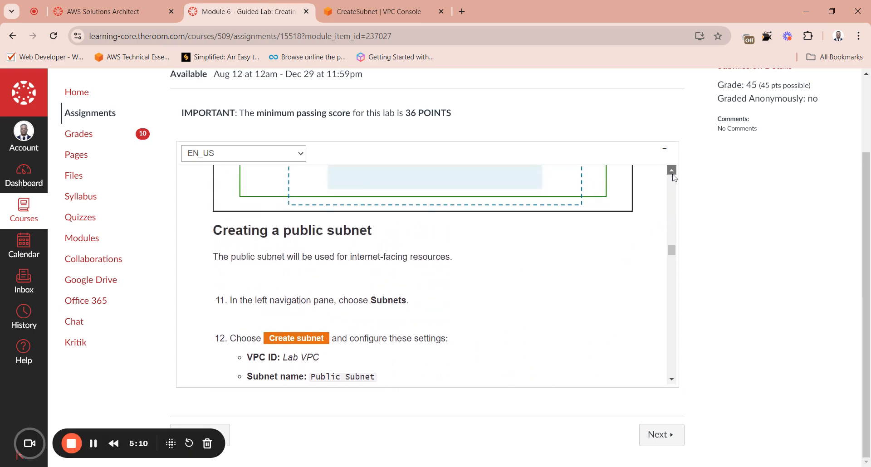
scroll(674, 178, up, 7)
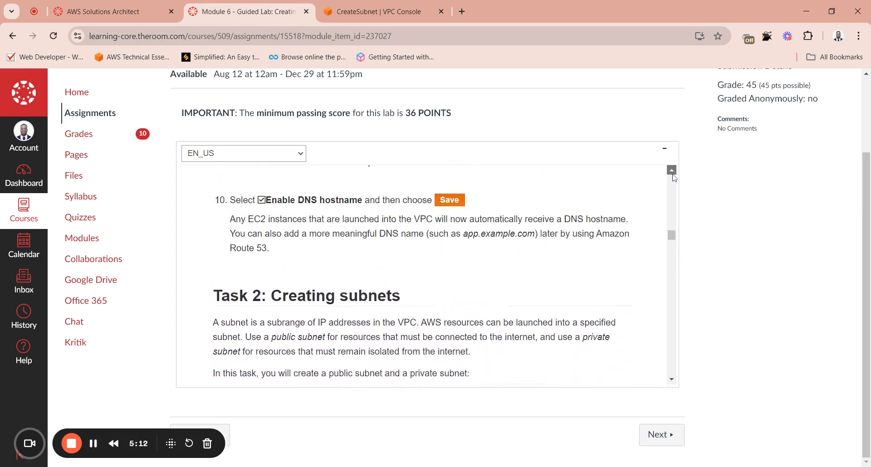
scroll(674, 177, up, 1)
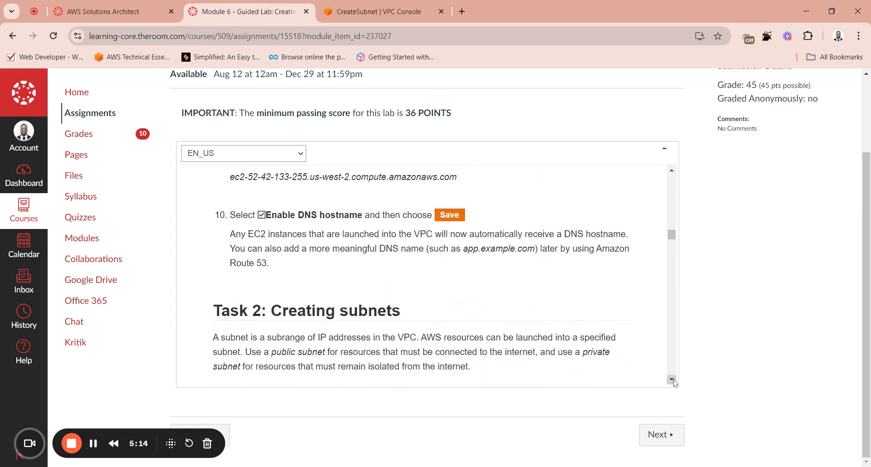
scroll(674, 382, down, 8)
scroll(674, 381, down, 10)
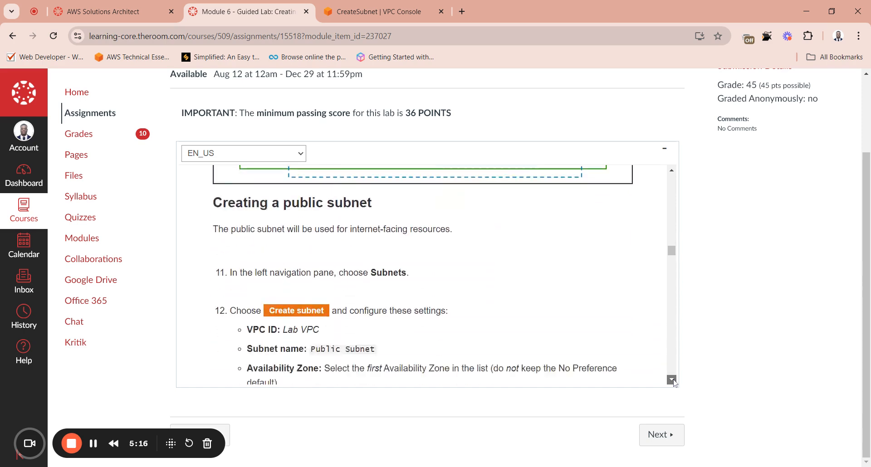
scroll(675, 384, down, 2)
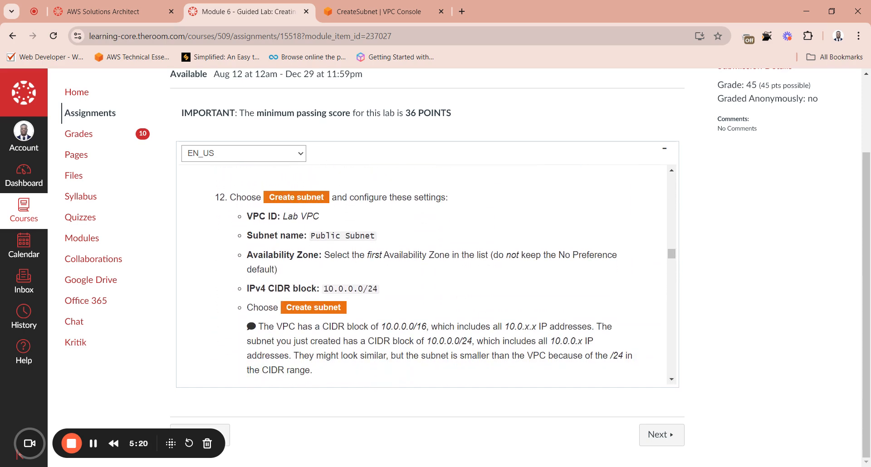
drag(376, 235, 311, 236)
key(ctrl+c)
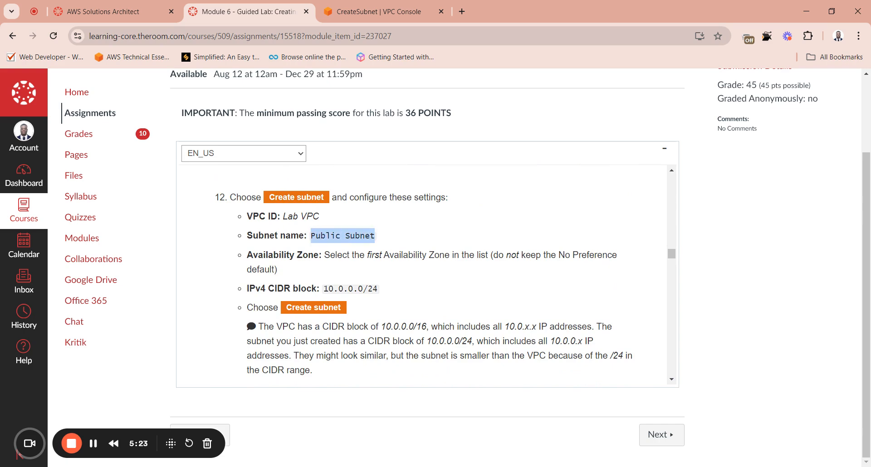
Step: Return to the VPC console, start a new subnet from the Subnets list and choose Lab VPC as its VPC
click(382, 19)
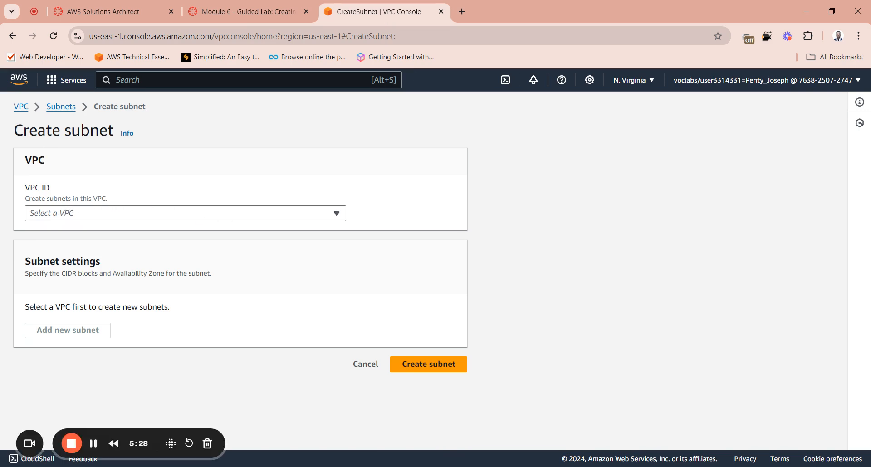
click(59, 107)
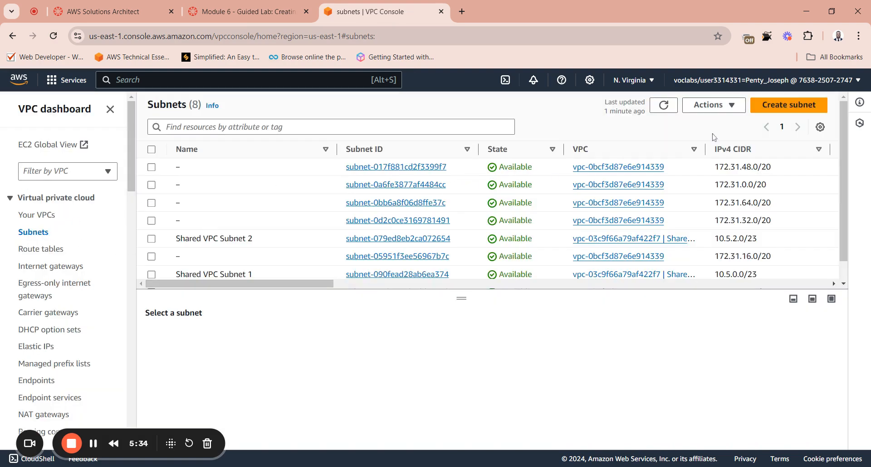
click(789, 105)
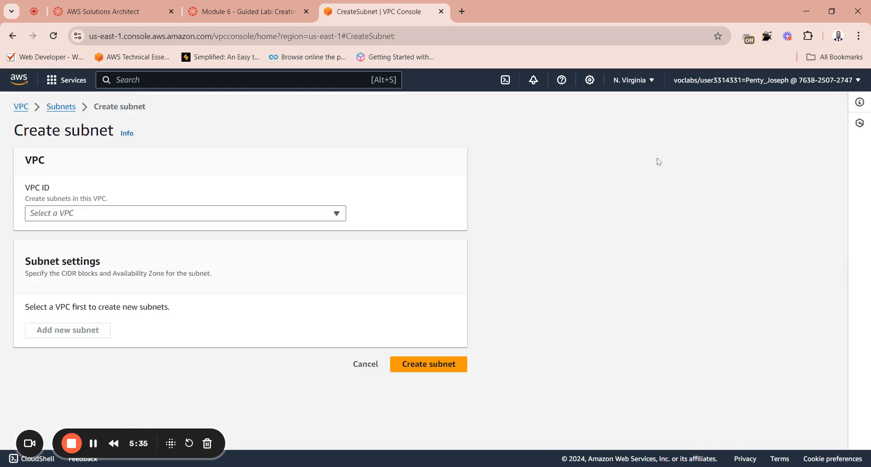
click(104, 217)
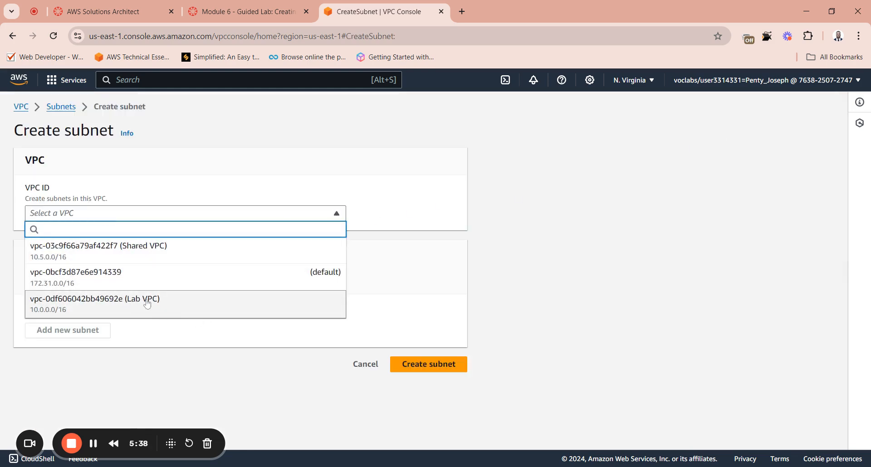
click(123, 304)
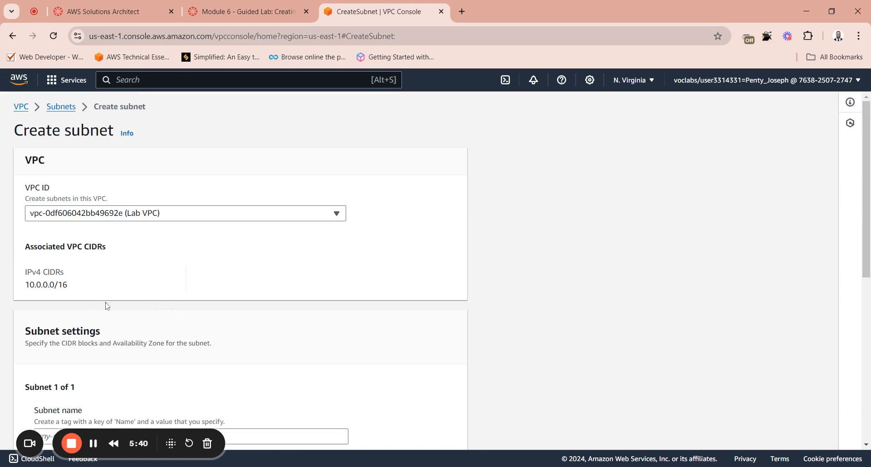
Step: Name the subnet Public Subnet and set its Availability Zone to US East (N. Virginia) / us-east-1a
scroll(151, 296, down, 4)
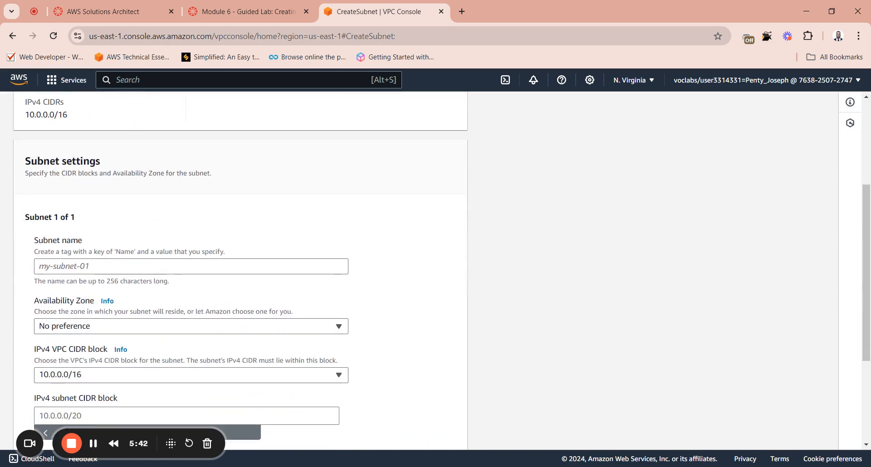
click(191, 267)
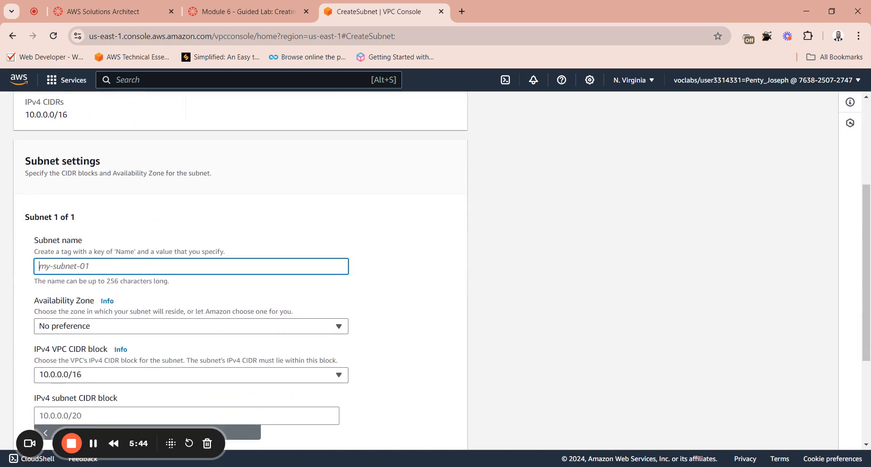
key(ctrl+v)
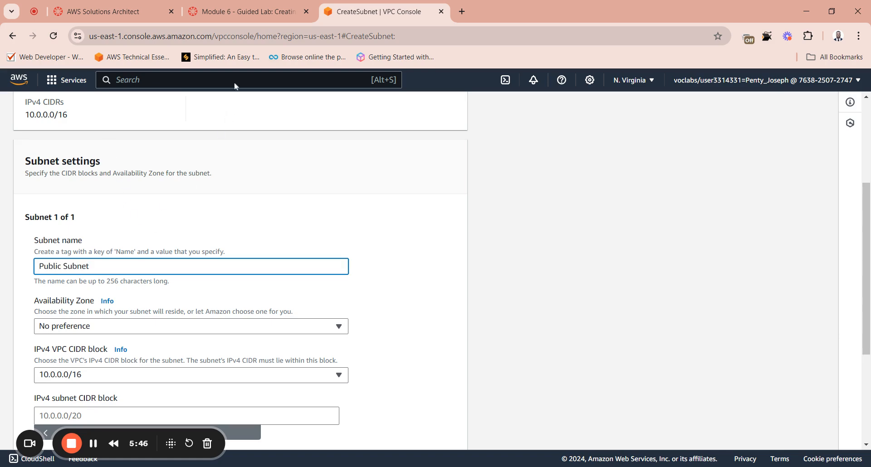
scroll(153, 293, down, 1)
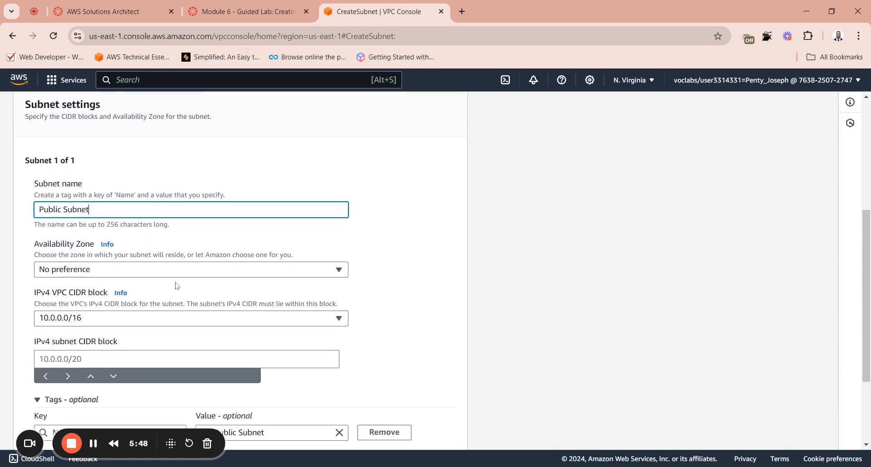
click(127, 273)
click(137, 322)
scroll(191, 265, down, 2)
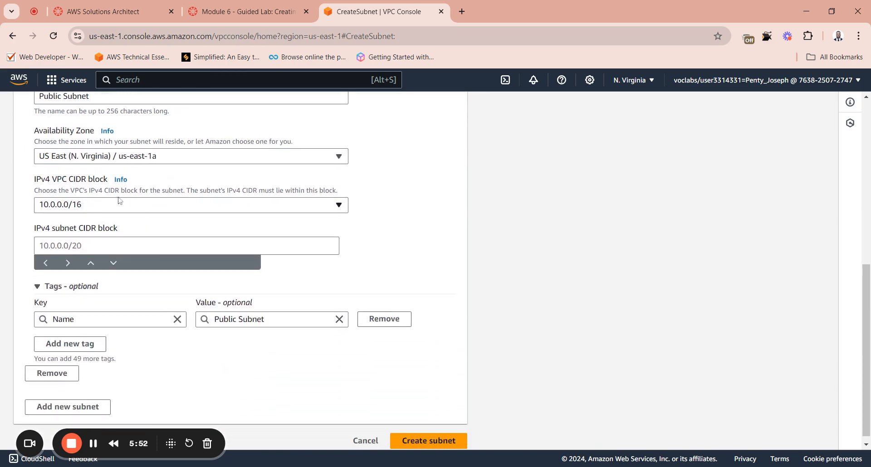
Step: Check the IPv4 VPC CIDR block options against instruction 12 and copy the subnet CIDR 10.0.0.0/24 from the lab page
click(94, 209)
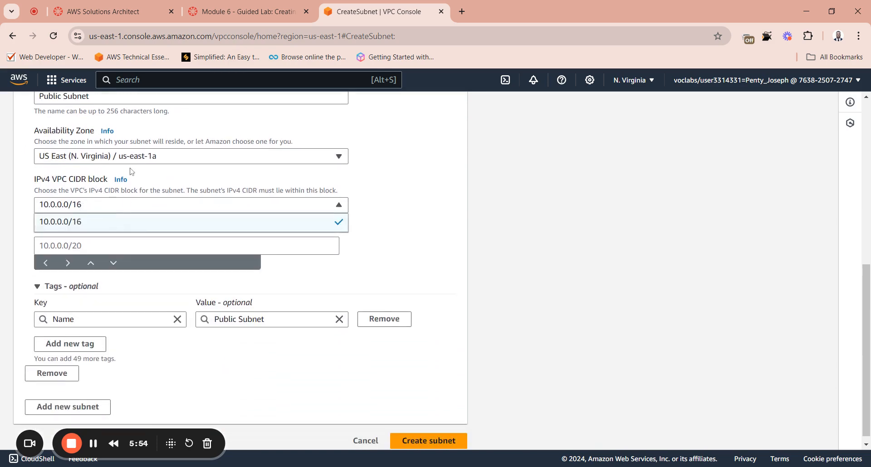
click(245, 12)
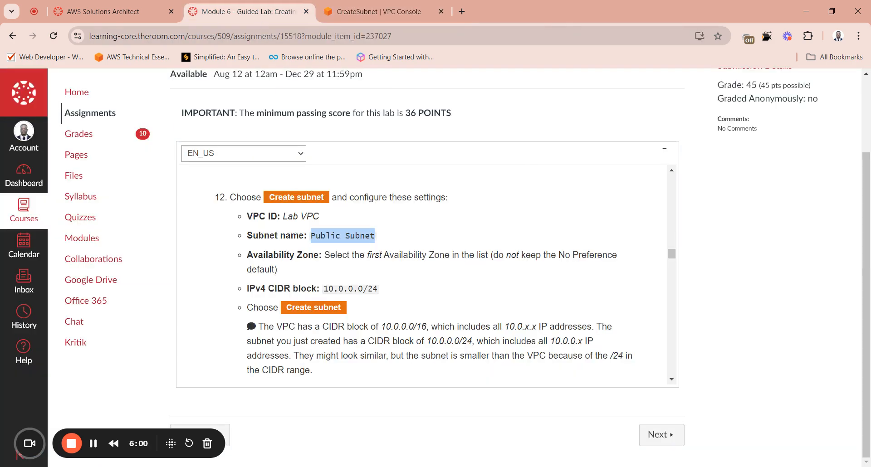
click(371, 13)
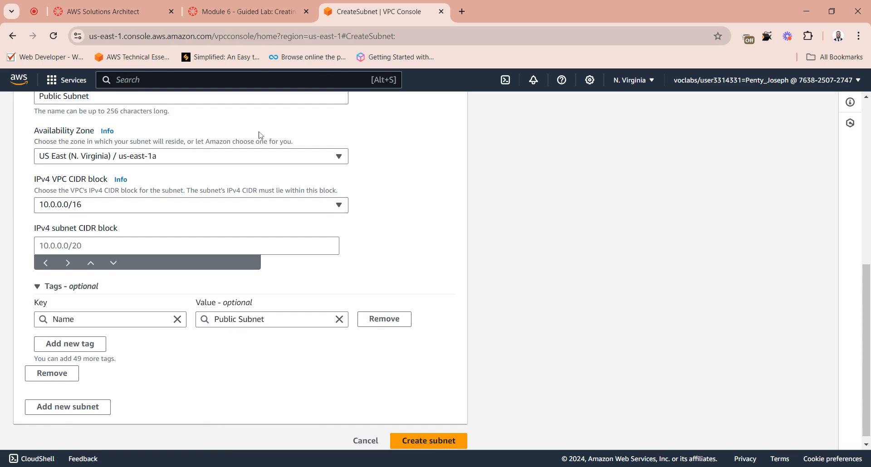
click(94, 203)
click(94, 202)
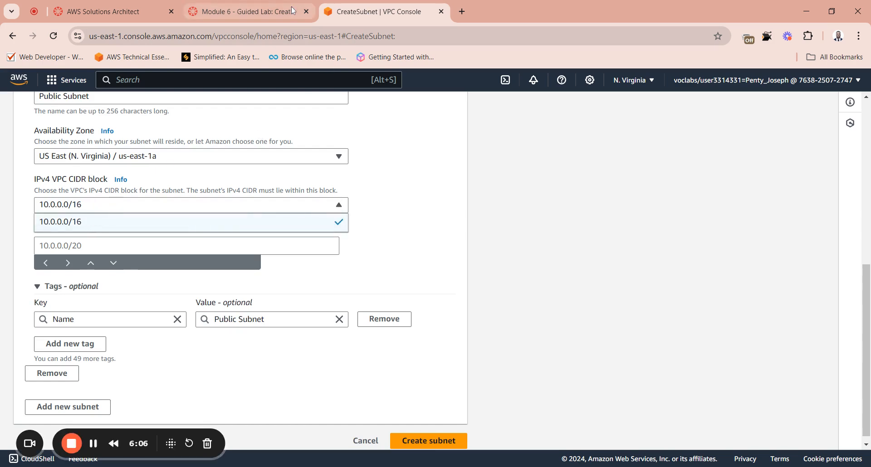
click(245, 11)
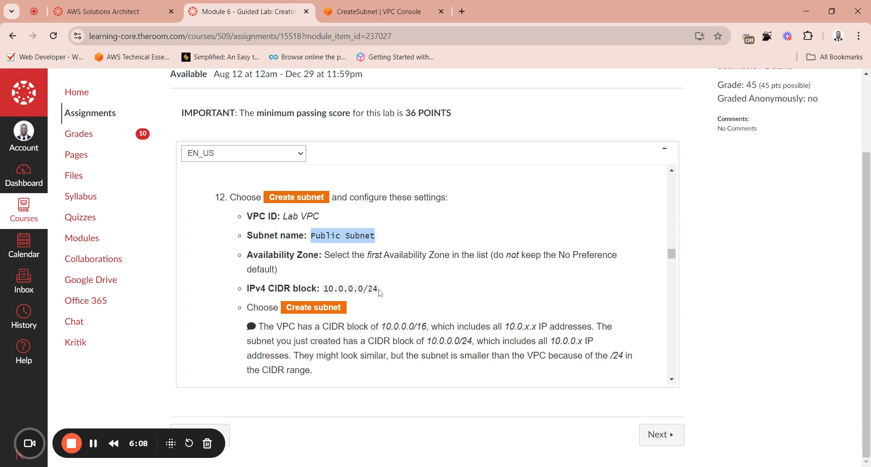
drag(380, 293, 323, 290)
key(ctrl+c)
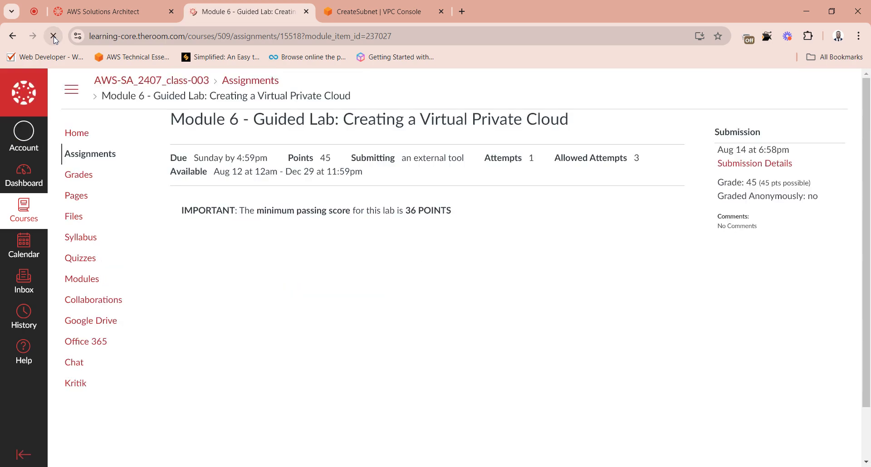
Step: Set the IPv4 subnet CIDR block to 10.0.0.0/24 in the VPC console and create the subnet
click(372, 11)
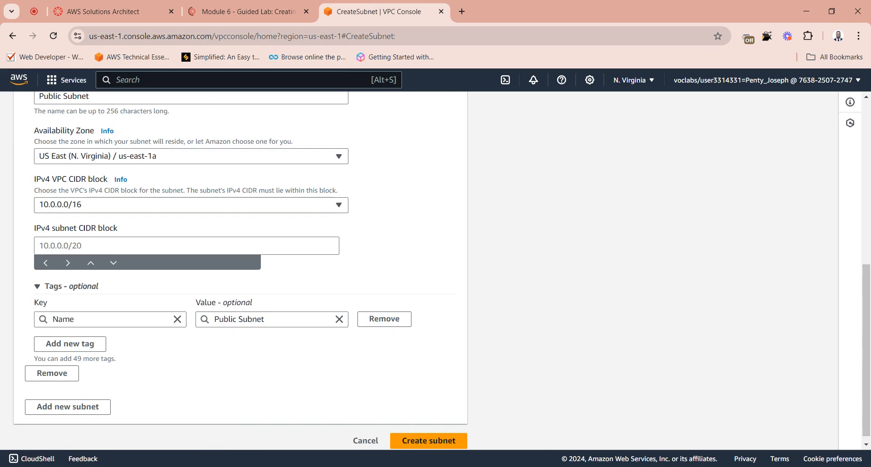
click(105, 246)
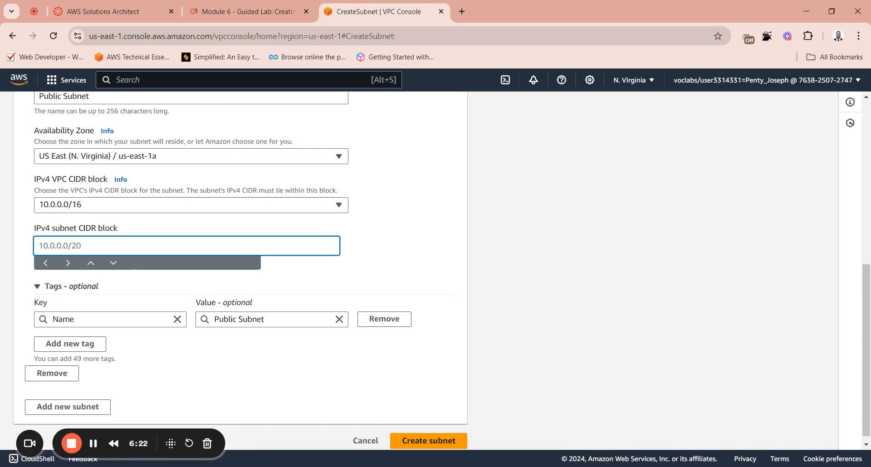
key(ctrl+v)
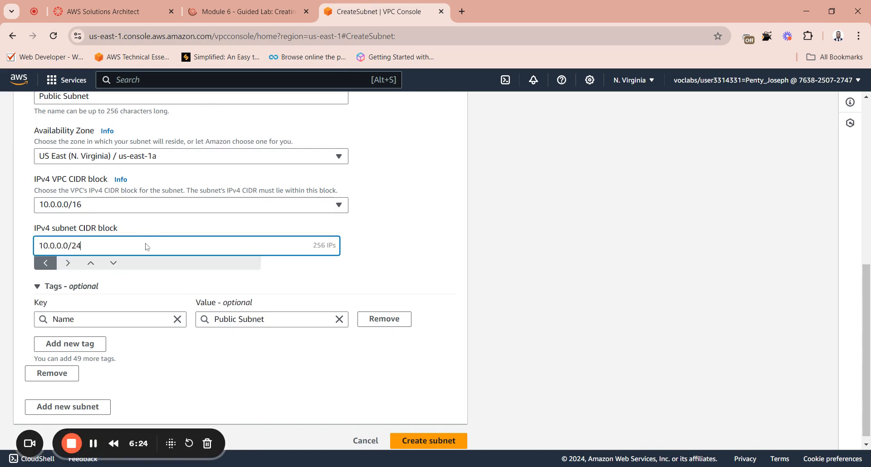
click(365, 280)
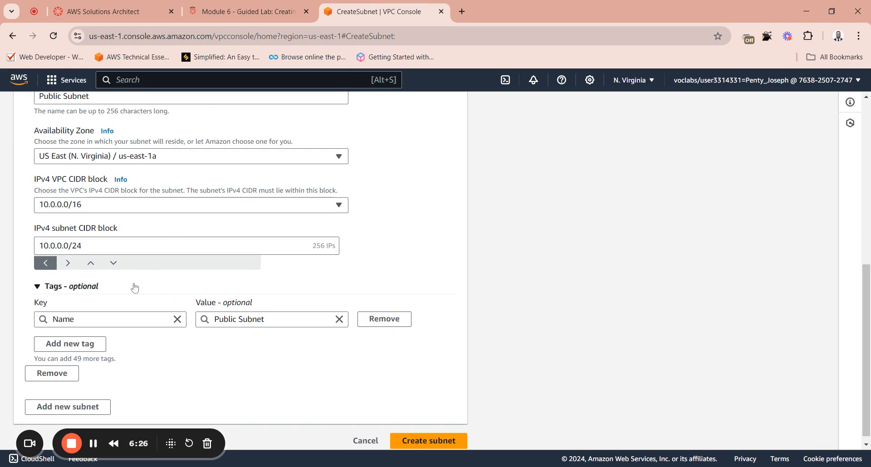
scroll(146, 268, down, 1)
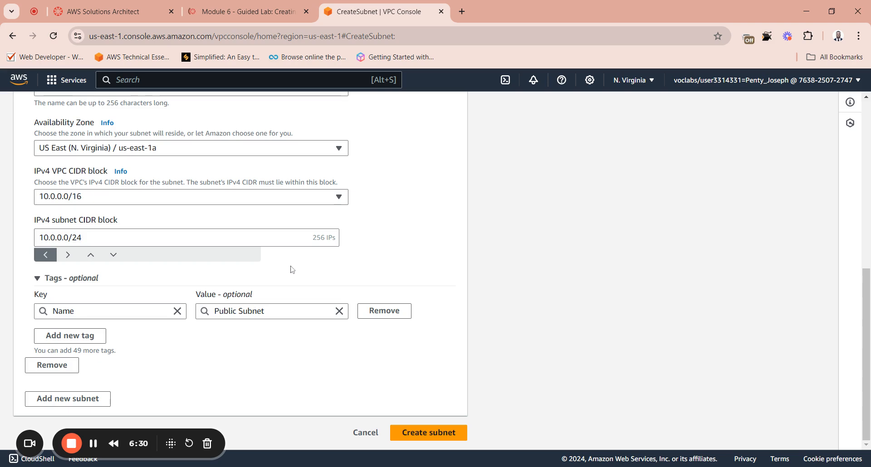
click(432, 438)
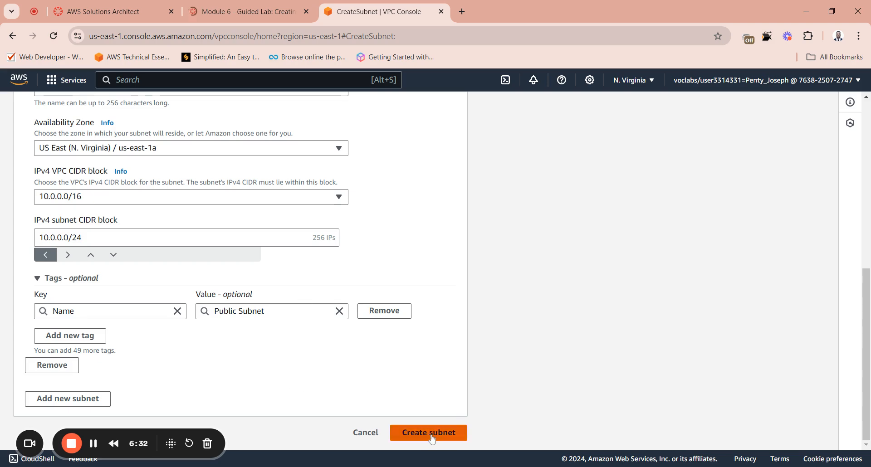
Step: Switch to the lab page and hide the Terminal pane so the README instructions fill the frame
click(244, 12)
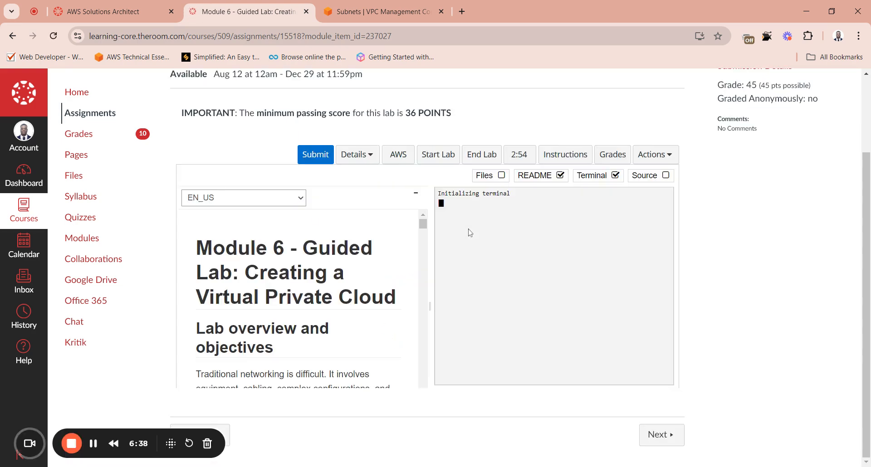
click(615, 176)
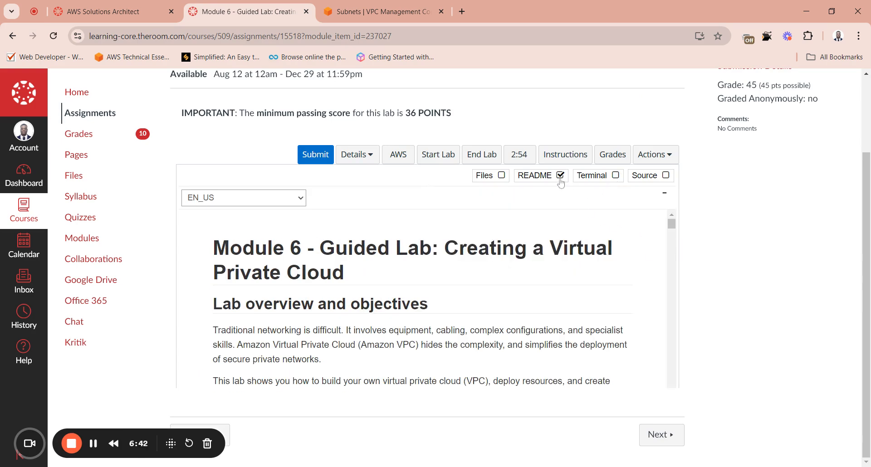
scroll(561, 183, down, 1)
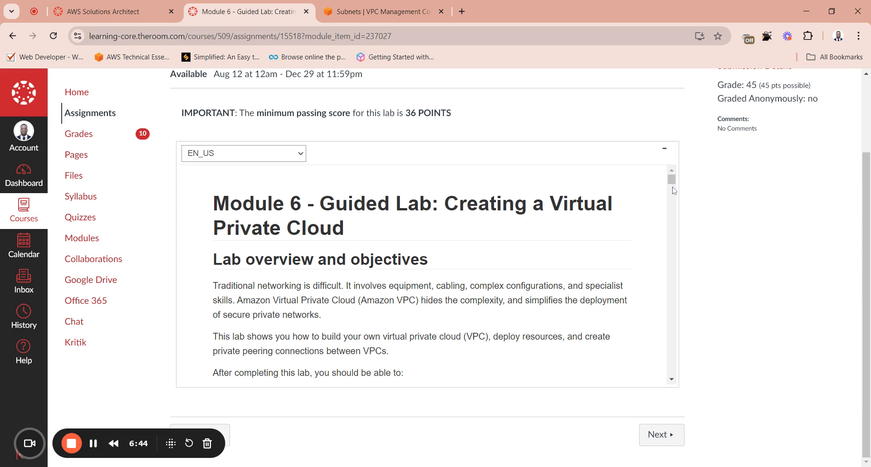
click(665, 150)
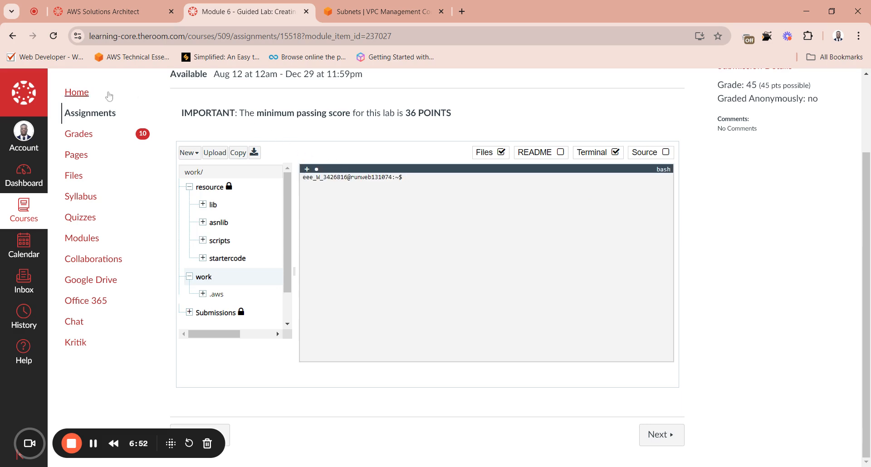
click(12, 40)
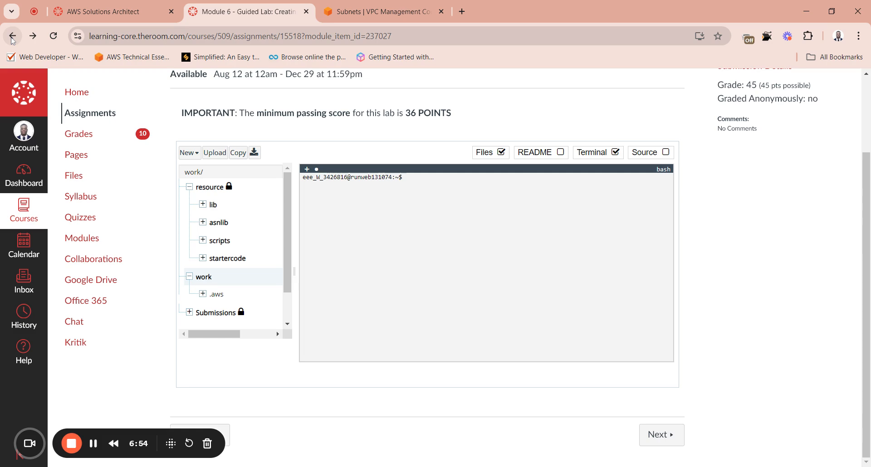
click(615, 152)
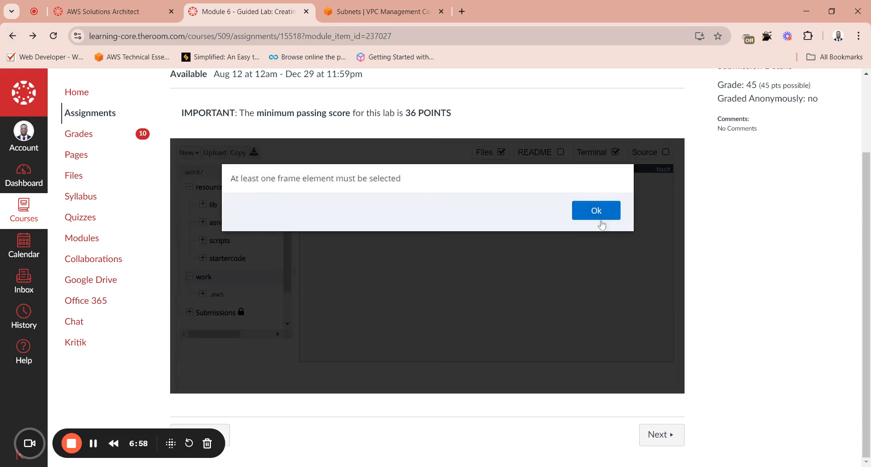
click(603, 209)
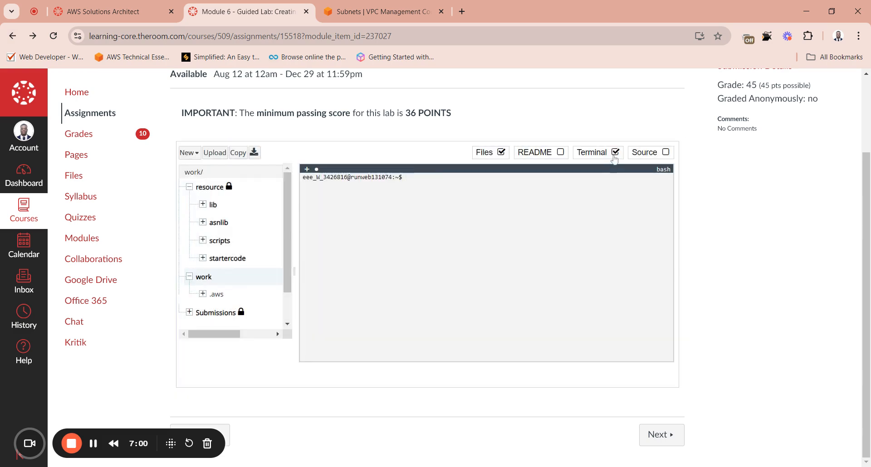
click(562, 153)
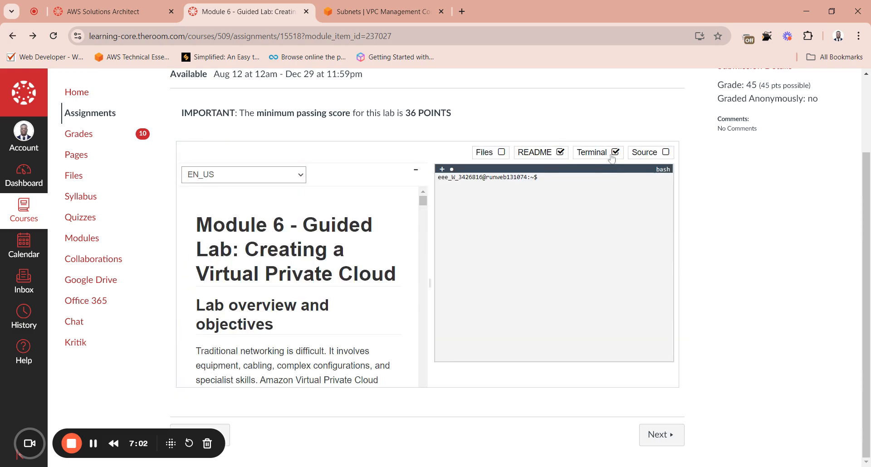
click(616, 155)
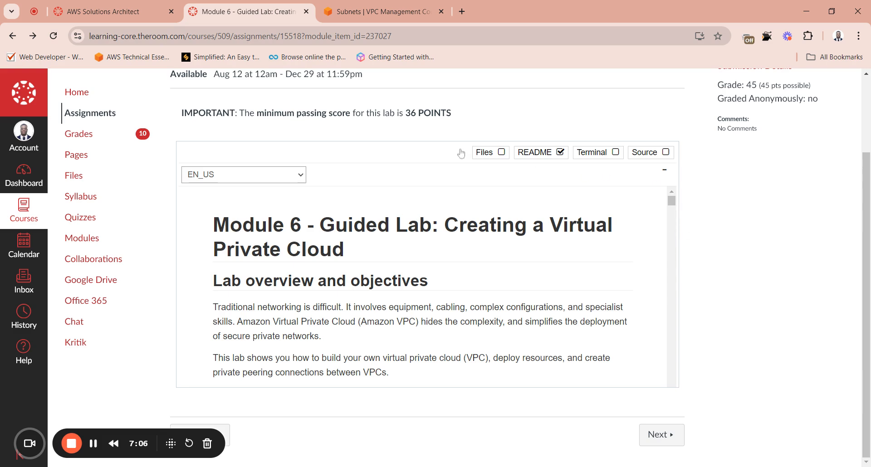
Step: Reload the lab page, hide the Terminal pane, and return to instructions 12 and 13 in the README
click(54, 40)
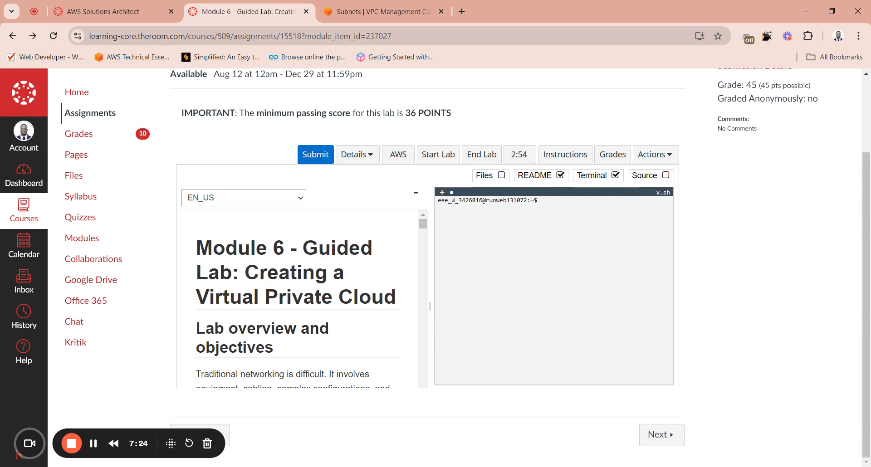
click(615, 176)
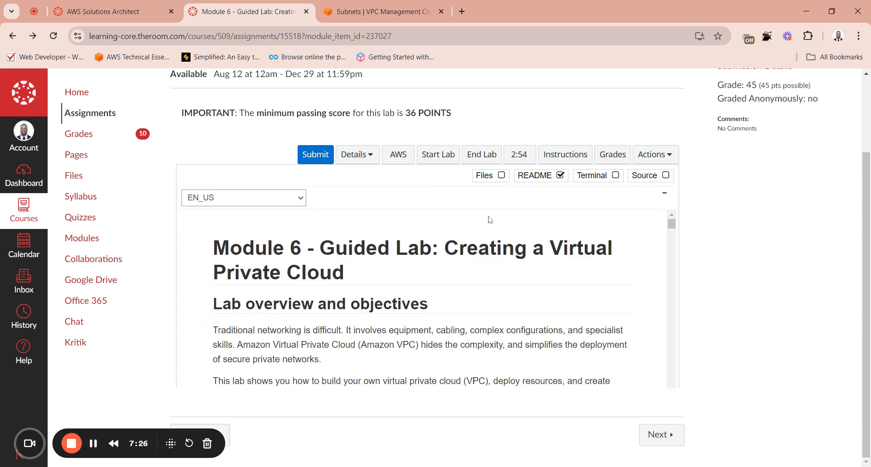
scroll(675, 233, down, 2)
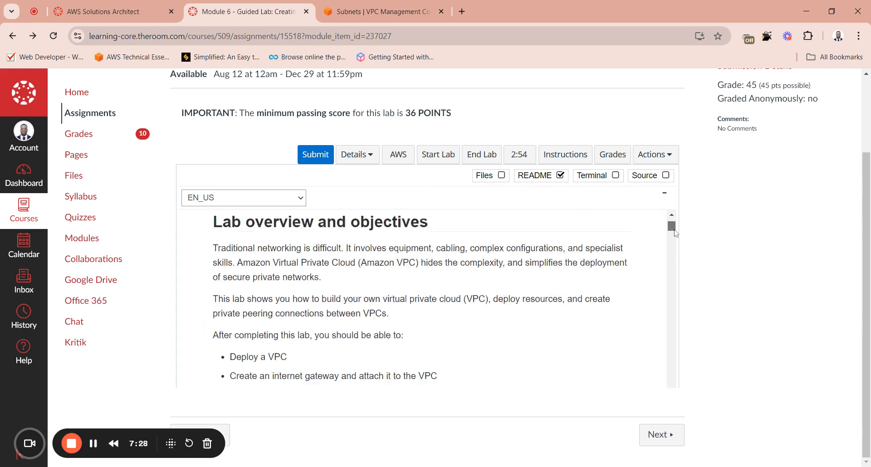
drag(674, 231, 667, 305)
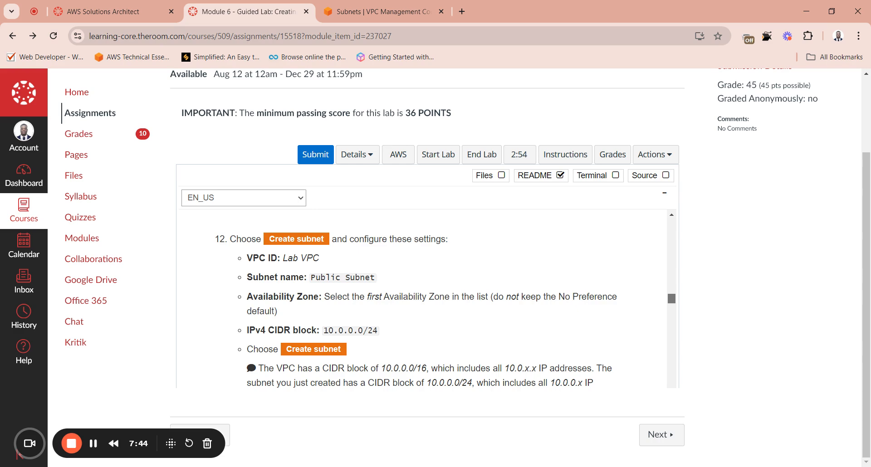
drag(671, 299, 672, 302)
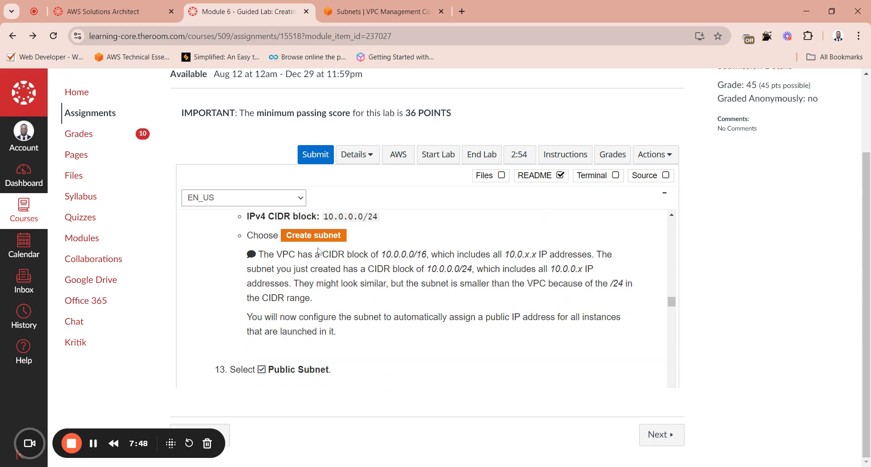
Step: Inspect the Public Subnet entry in the VPC console's subnet list and read instructions 13 and 14 on the lab page
click(384, 11)
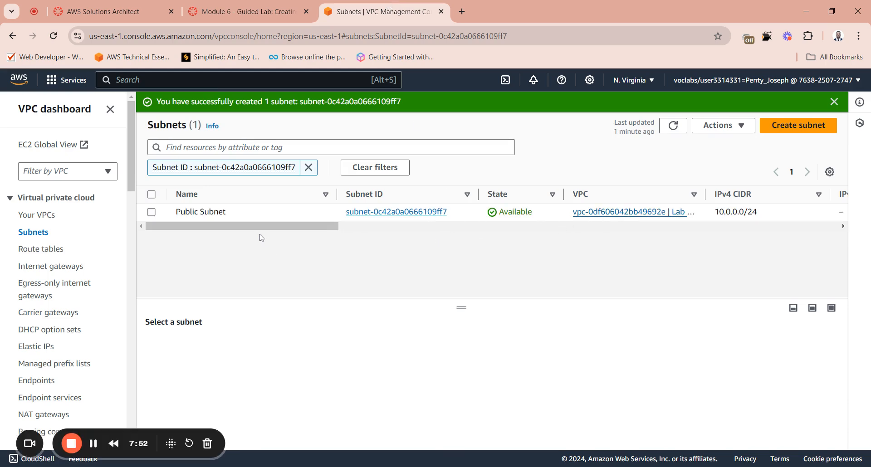
drag(270, 228, 353, 235)
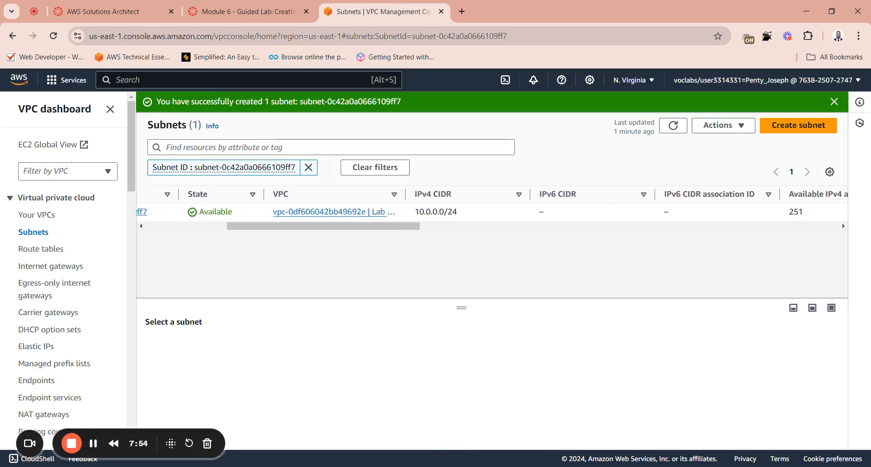
drag(415, 229, 218, 230)
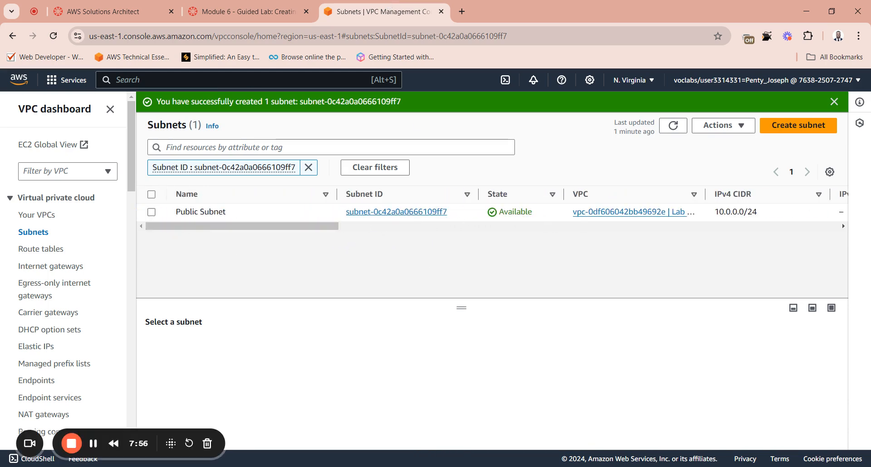
click(257, 5)
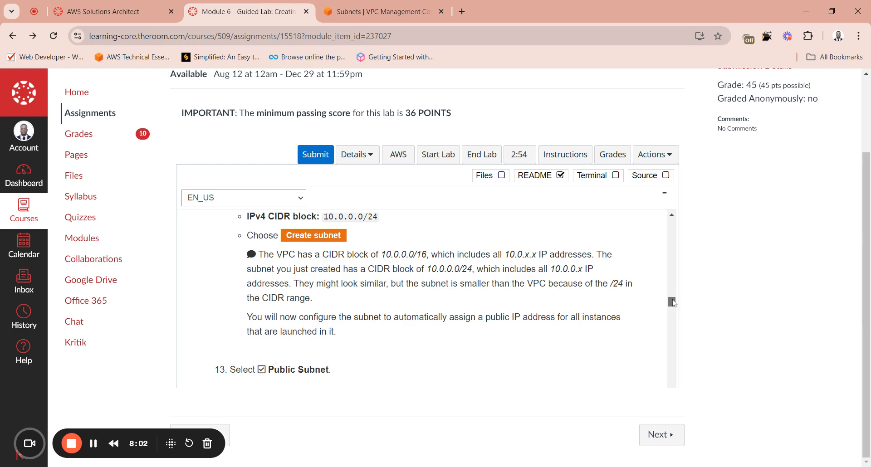
drag(673, 303, 677, 306)
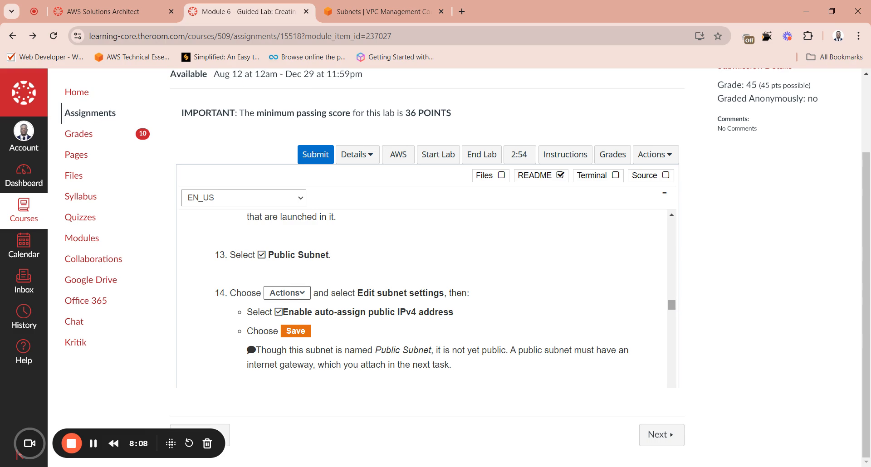
Step: In the VPC console, enable auto-assign public IPv4 address in Public Subnet's settings and save the change
click(389, 16)
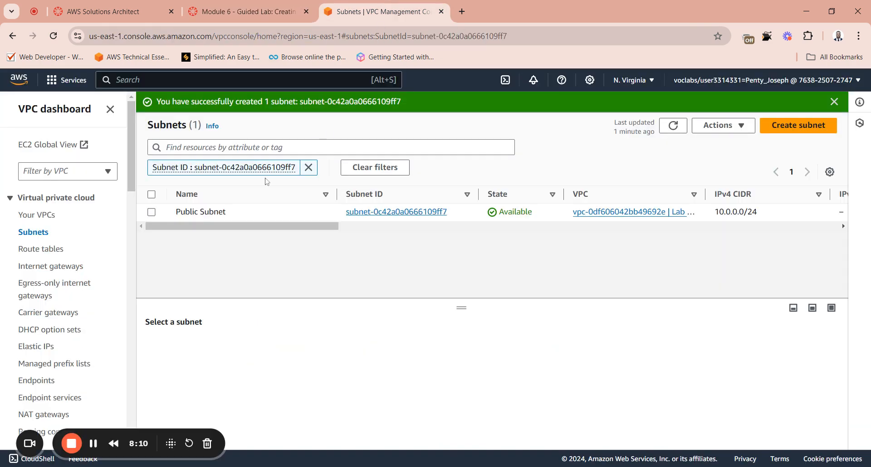
click(152, 213)
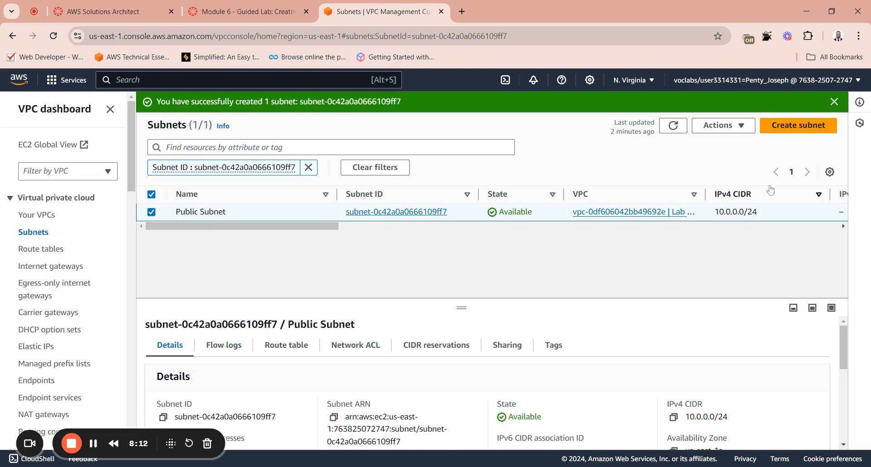
click(727, 127)
click(721, 173)
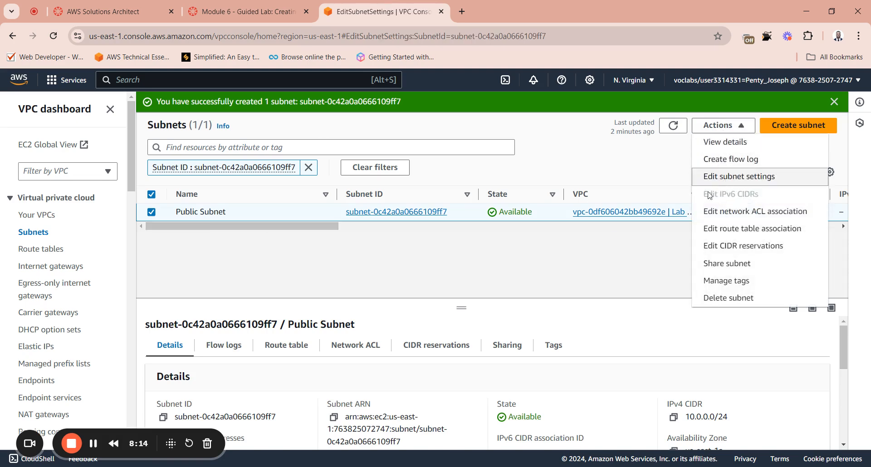
scroll(255, 269, down, 3)
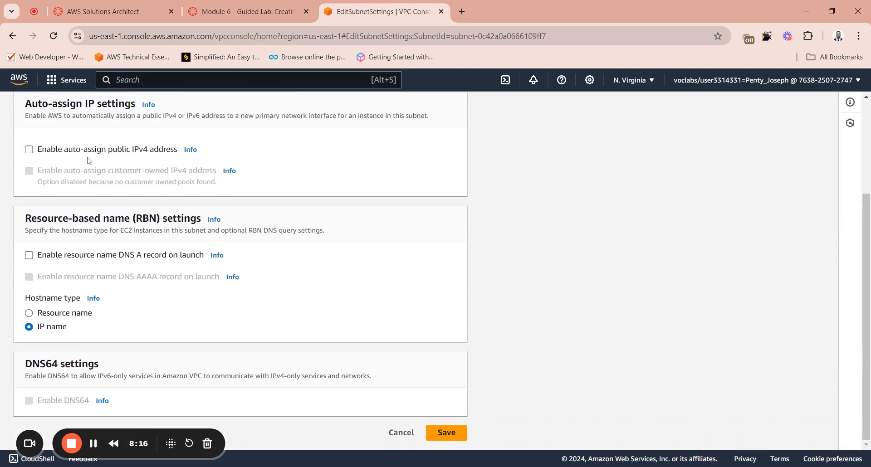
scroll(89, 160, up, 3)
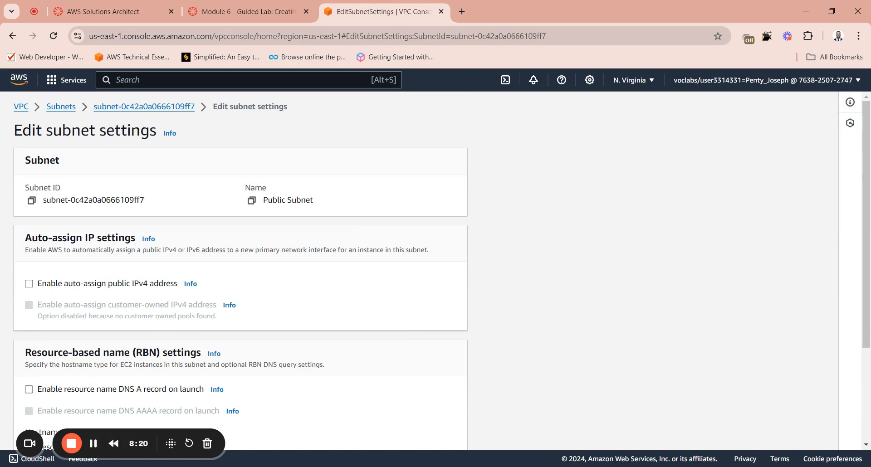
click(29, 284)
scroll(232, 298, down, 5)
click(447, 432)
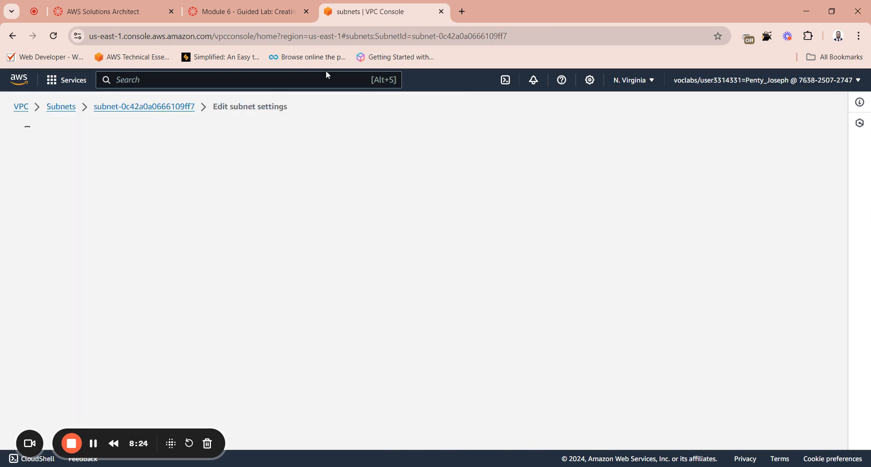
Step: Switch to the lab page, read instruction 15, and copy the subnet name Private Subnet
click(263, 13)
scroll(391, 327, up, 5)
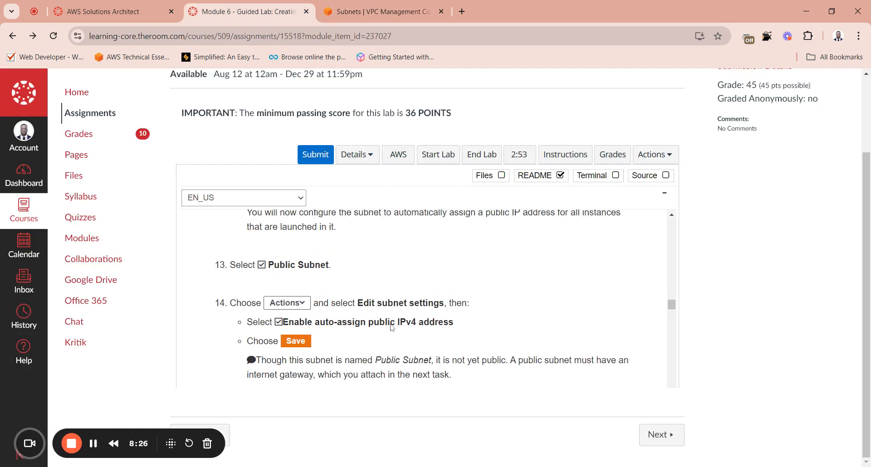
scroll(590, 363, down, 1)
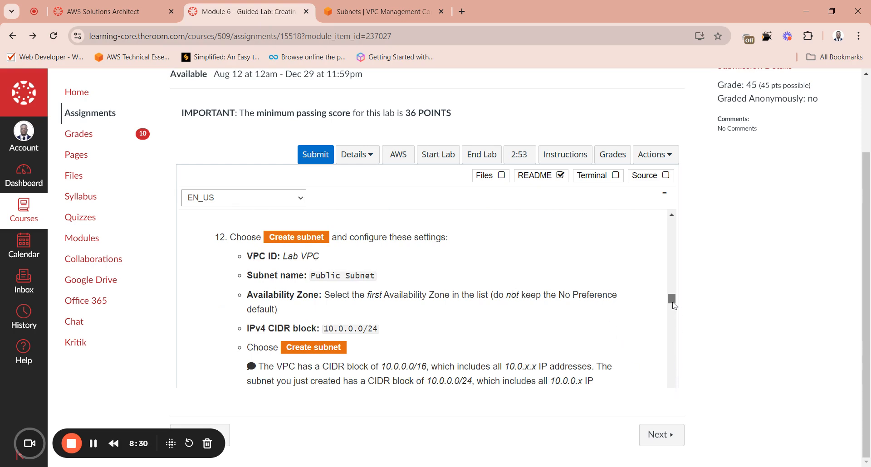
drag(672, 303, 675, 320)
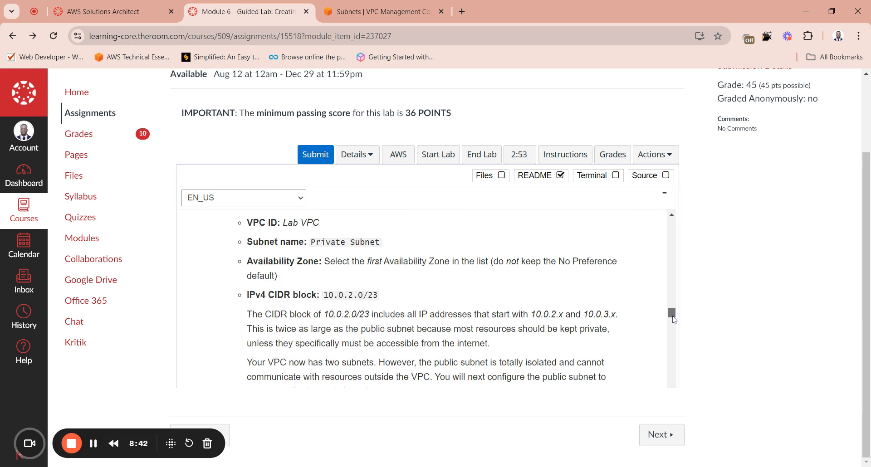
drag(675, 321, 674, 318)
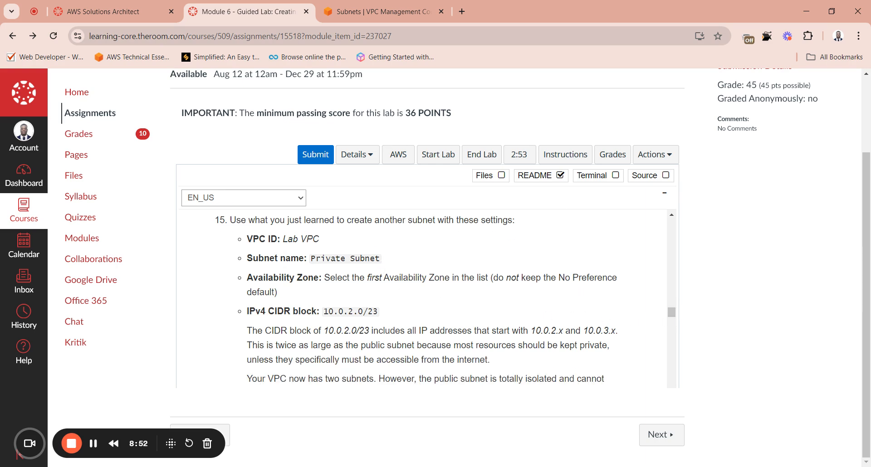
drag(380, 258, 310, 258)
key(ctrl+c)
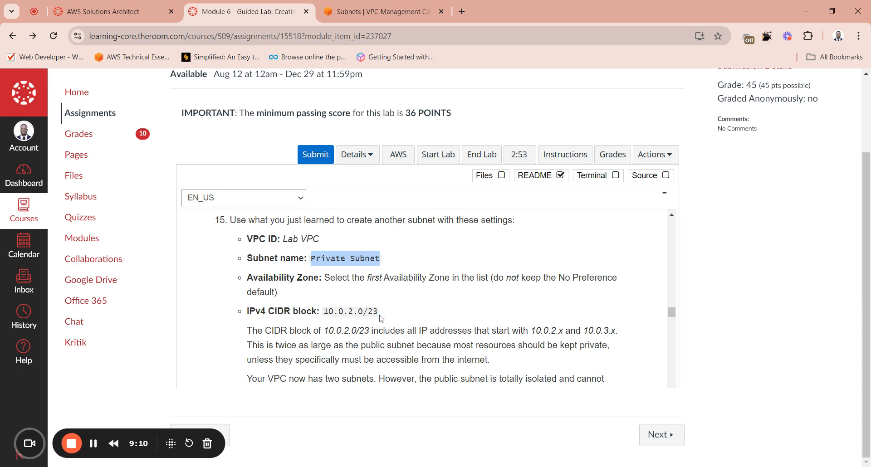
scroll(382, 326, down, 5)
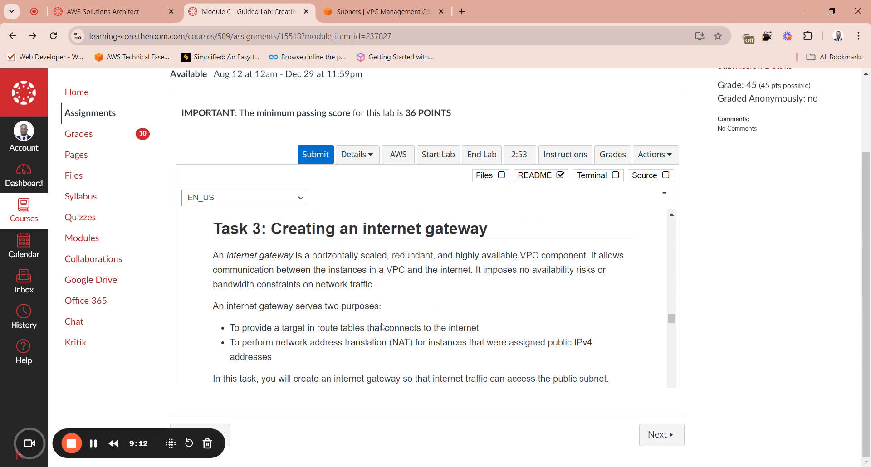
Step: Start a new subnet in Lab VPC in the VPC console and name it Private Subnet
click(383, 11)
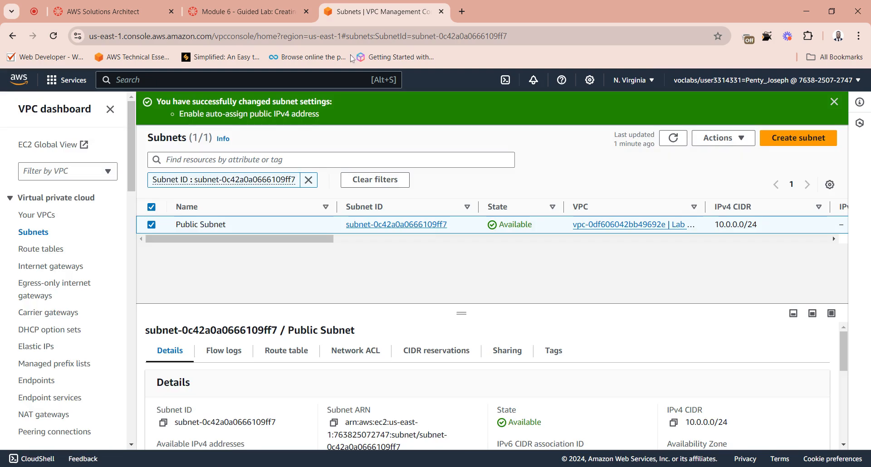
click(781, 138)
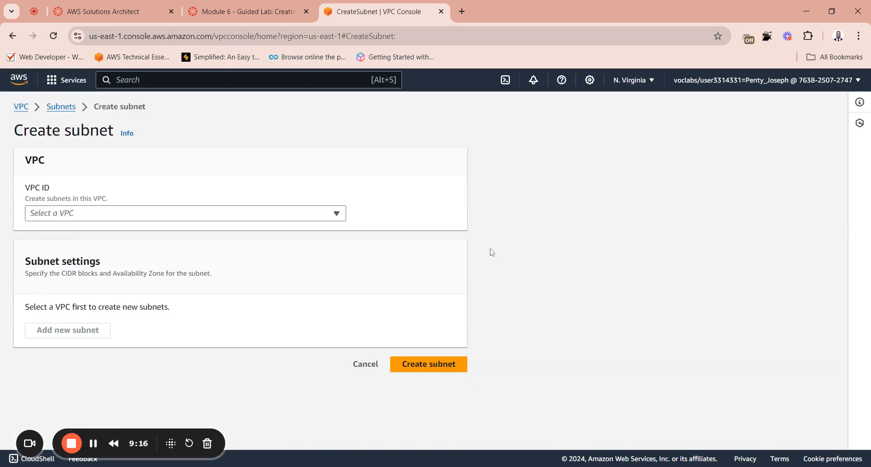
click(71, 217)
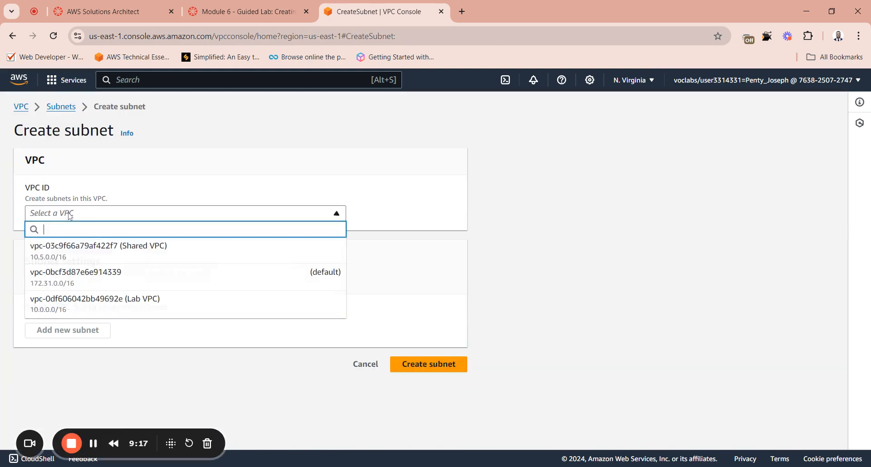
click(111, 302)
scroll(81, 314, down, 4)
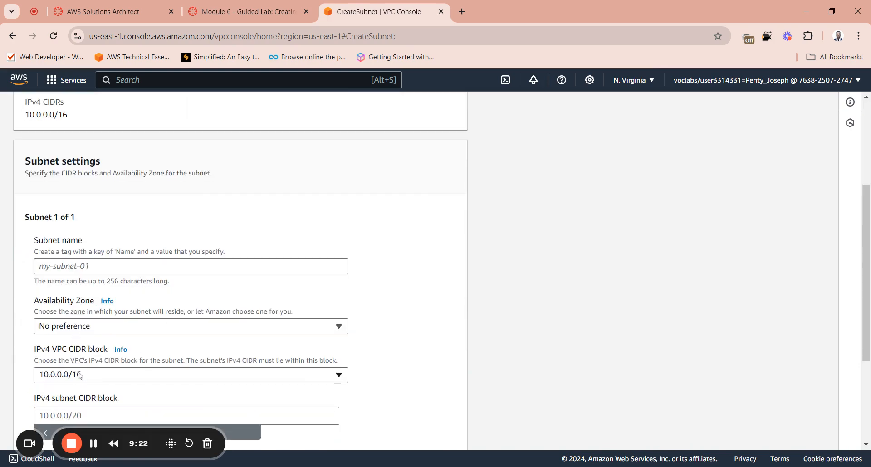
click(136, 266)
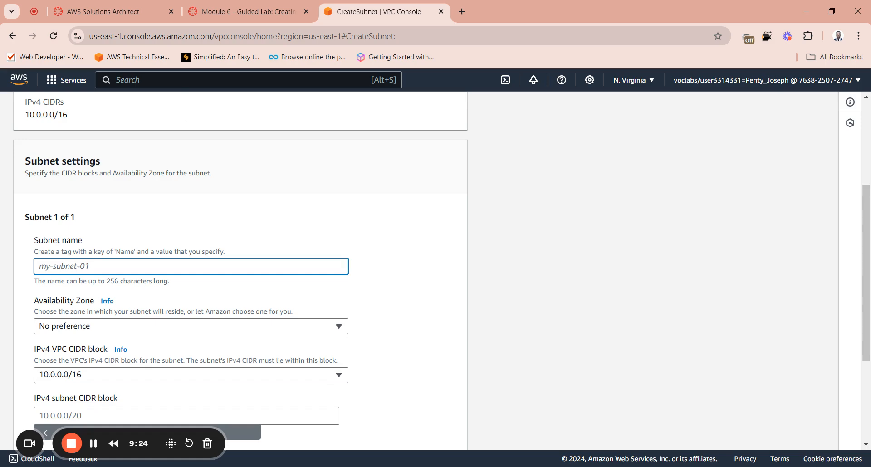
key(ctrl+v)
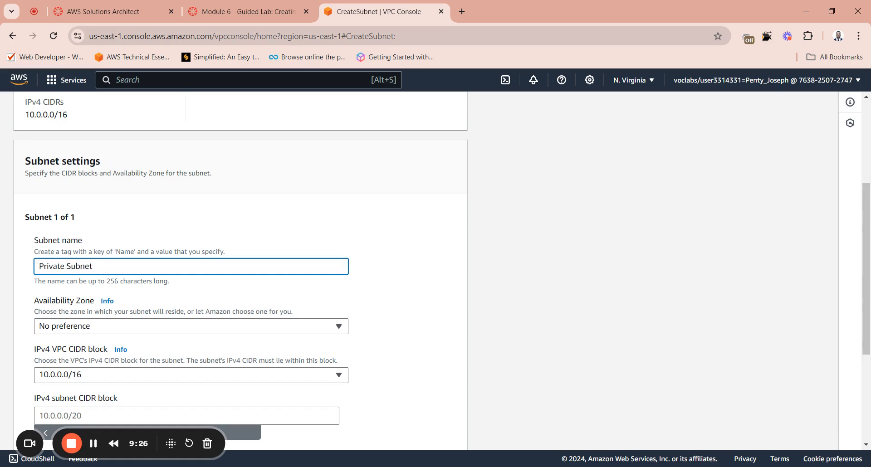
Step: Return to instruction 15 on the lab page and copy the IPv4 CIDR block 10.0.2.0/23
click(261, 17)
scroll(404, 300, up, 5)
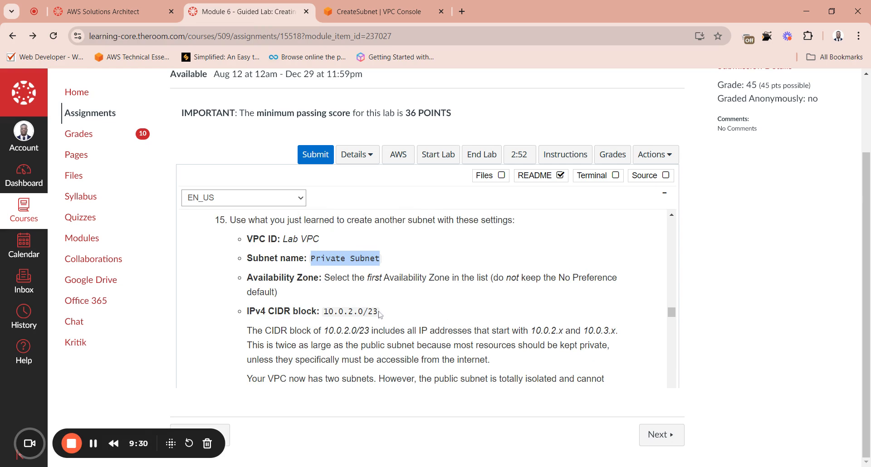
drag(379, 313, 323, 317)
key(ctrl+c)
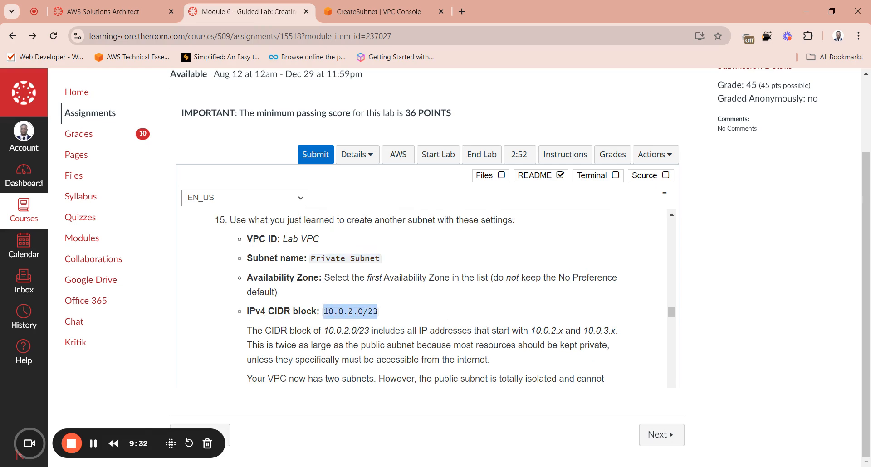
Step: Switch to the VPC console and set the new subnet's Availability Zone to US East (N. Virginia) / us-east-1a
click(382, 14)
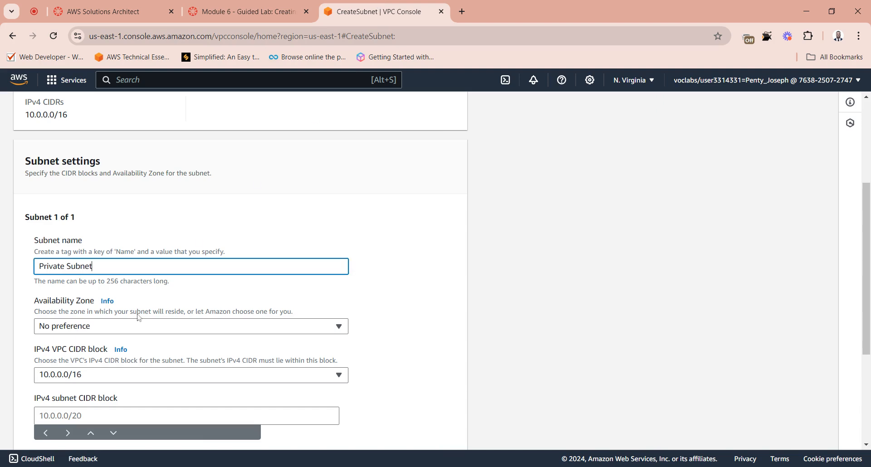
click(87, 328)
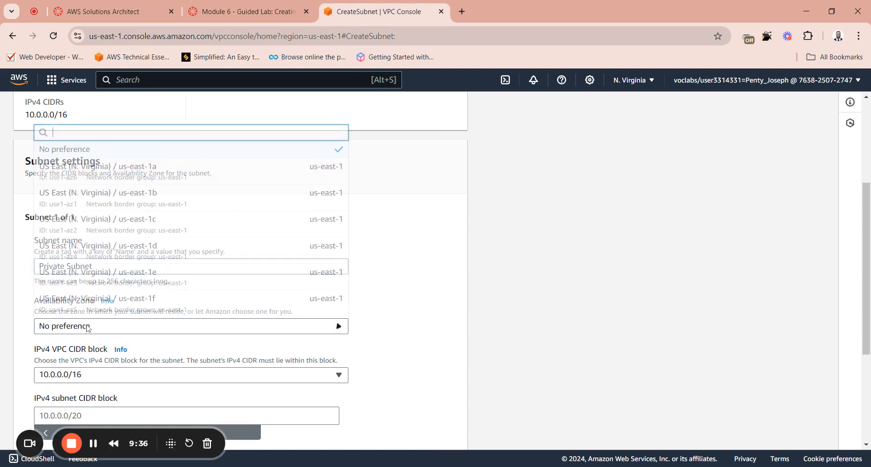
click(114, 168)
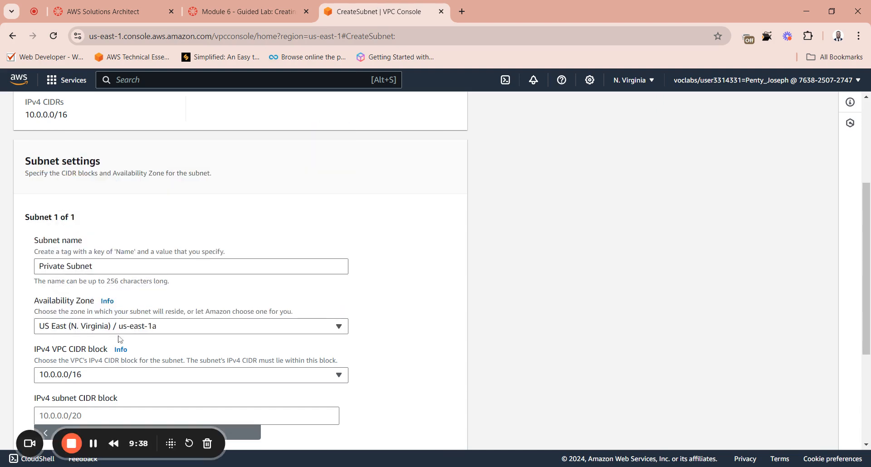
scroll(100, 266, down, 4)
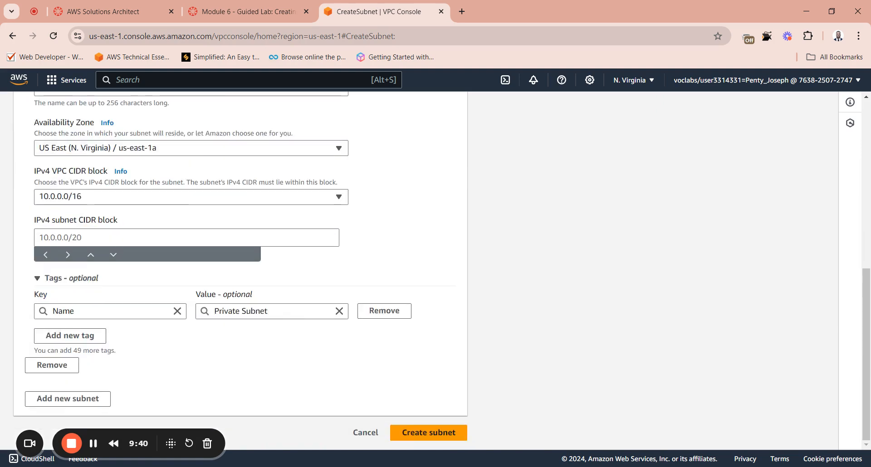
click(106, 155)
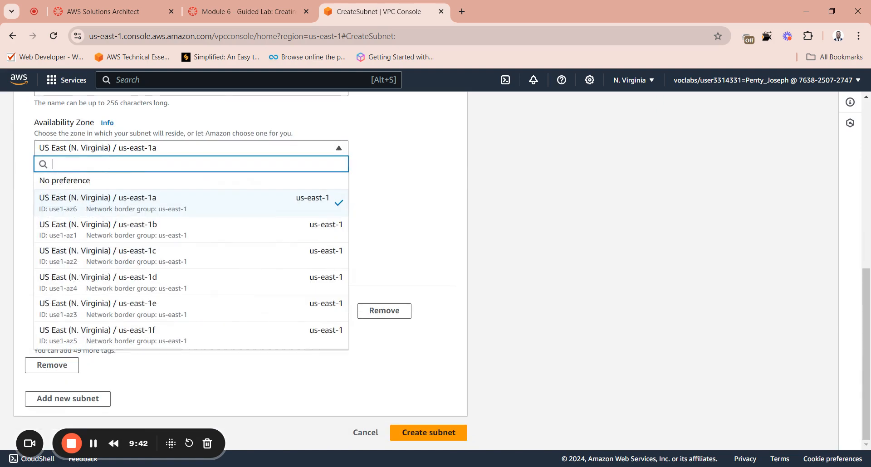
click(100, 208)
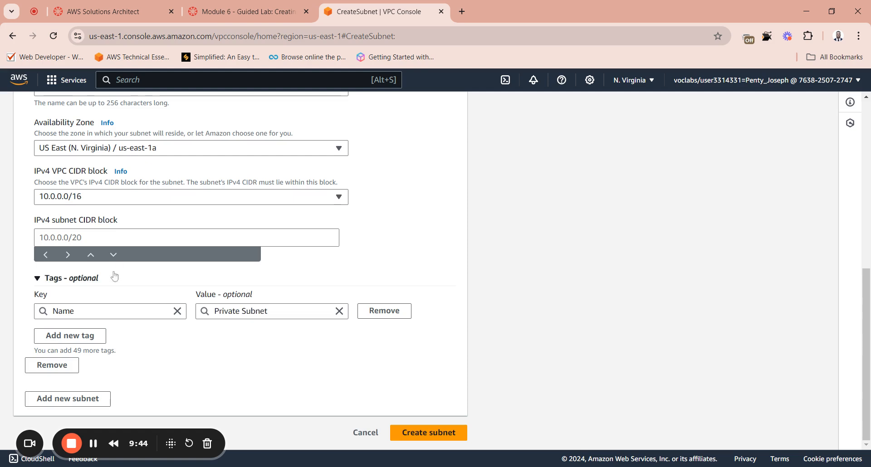
Step: Set the IPv4 subnet CIDR block to 10.0.2.0/23, create Private Subnet, and dismiss the feedback form
click(92, 200)
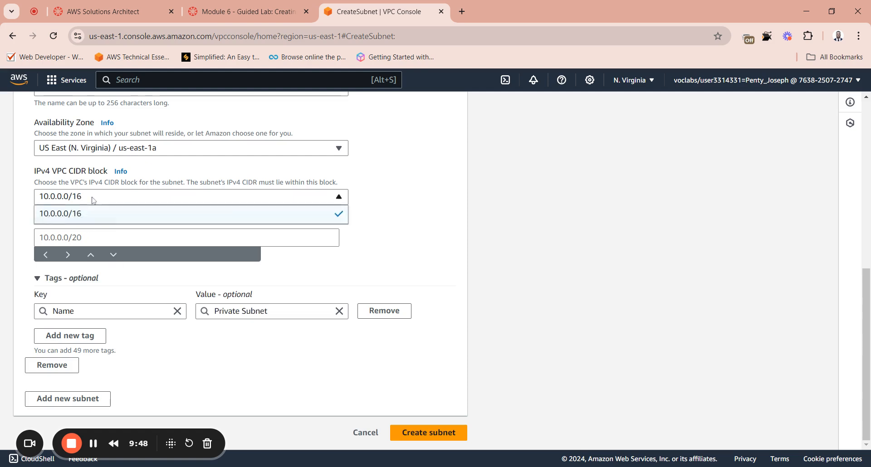
click(92, 200)
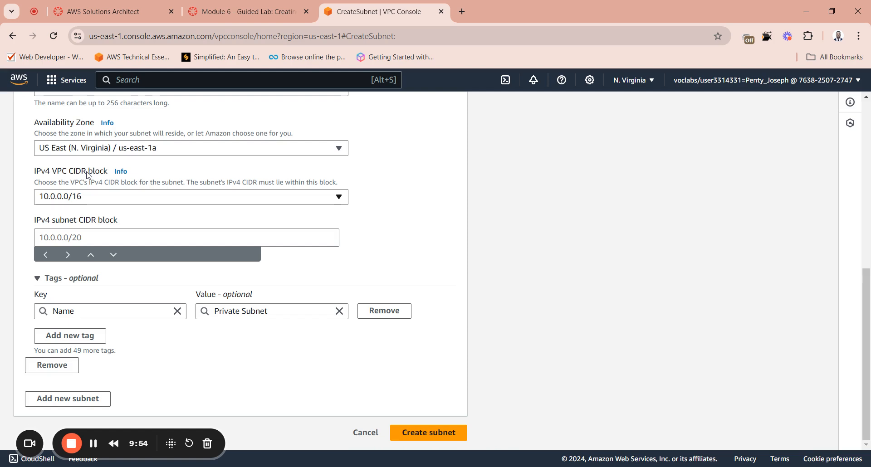
click(109, 238)
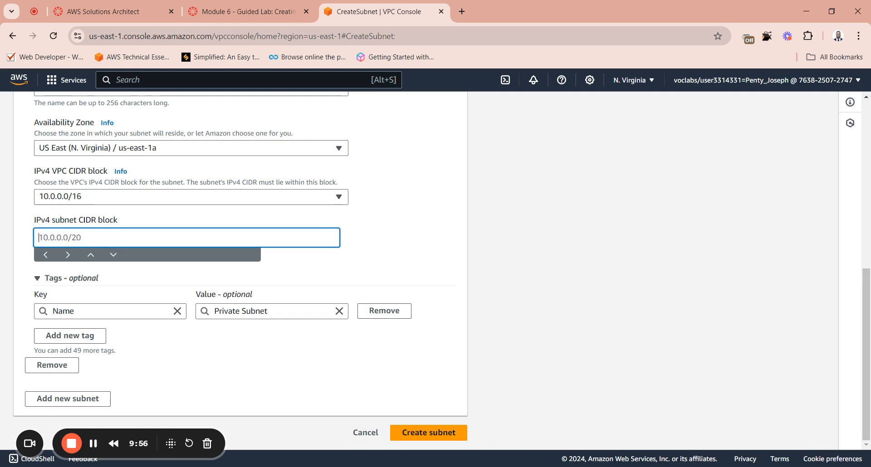
key(ctrl+v)
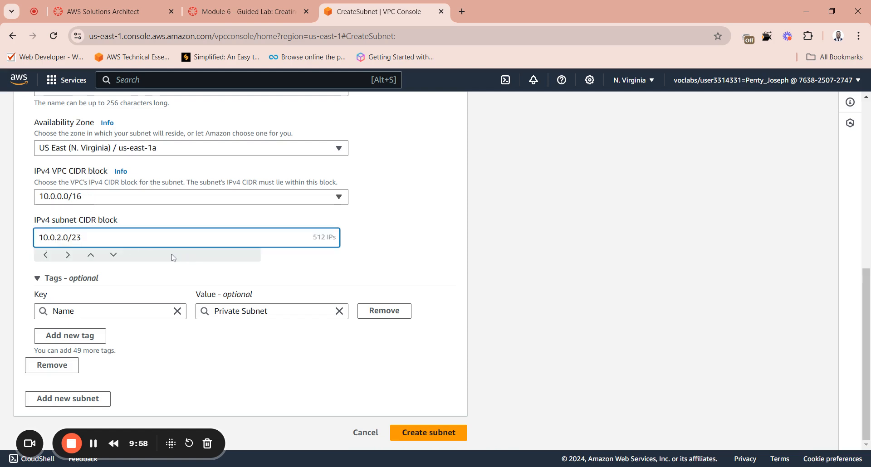
click(311, 271)
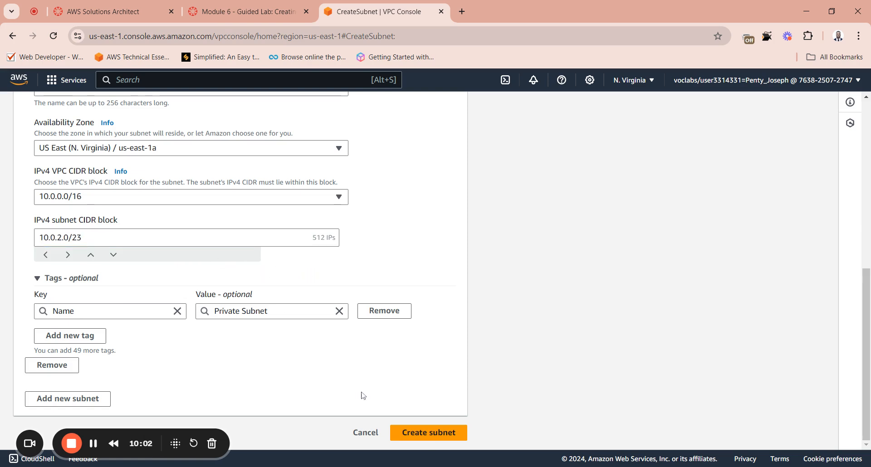
click(426, 433)
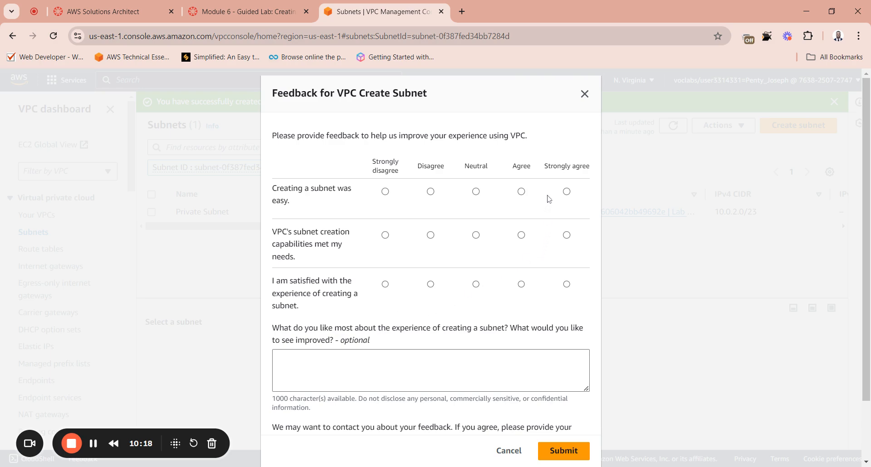
click(584, 94)
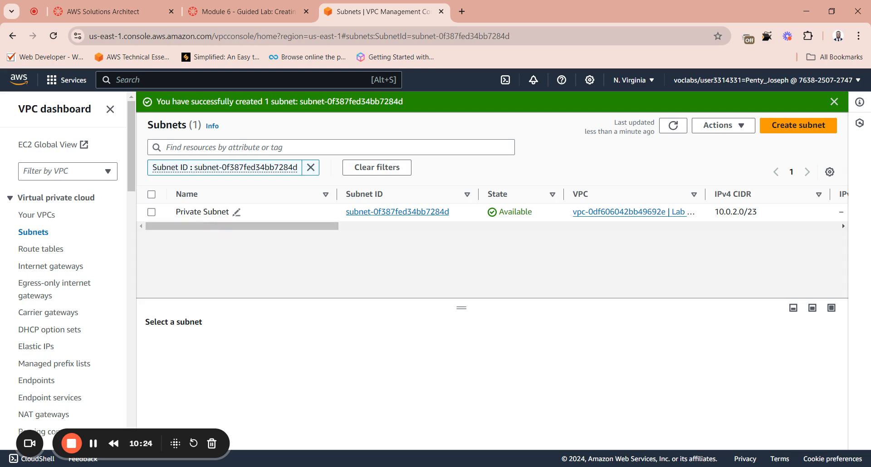
Step: Show the unfiltered subnet list, refresh it, and check the entries for Private Subnet and Public Subnet
click(34, 234)
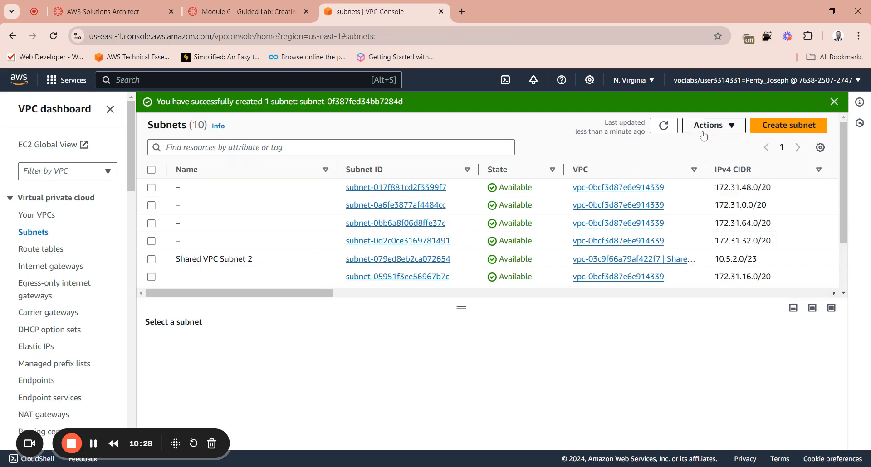
click(663, 124)
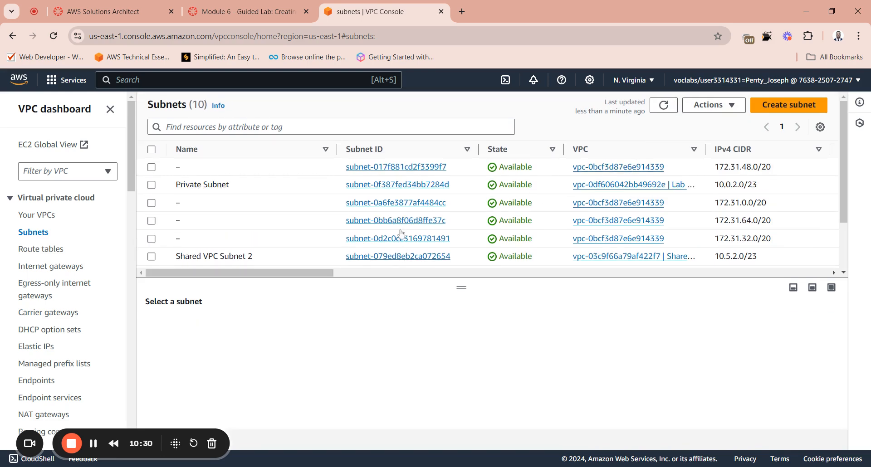
scroll(401, 233, down, 3)
mouse_move(233, 223)
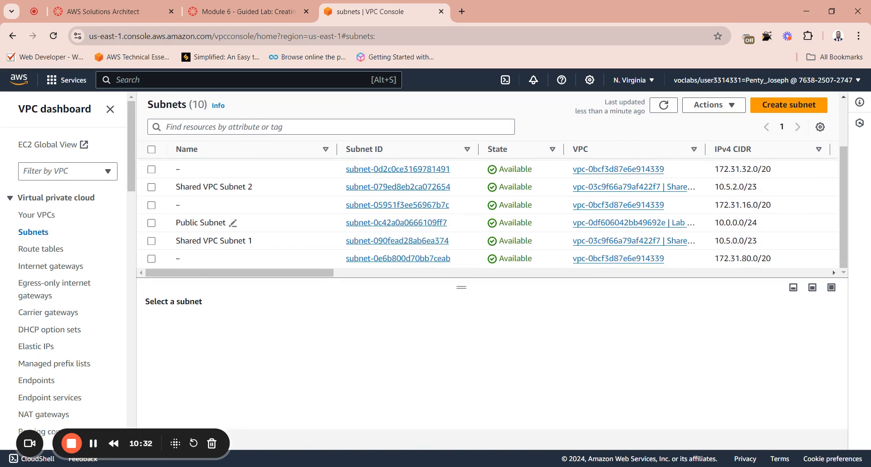
scroll(291, 240, up, 3)
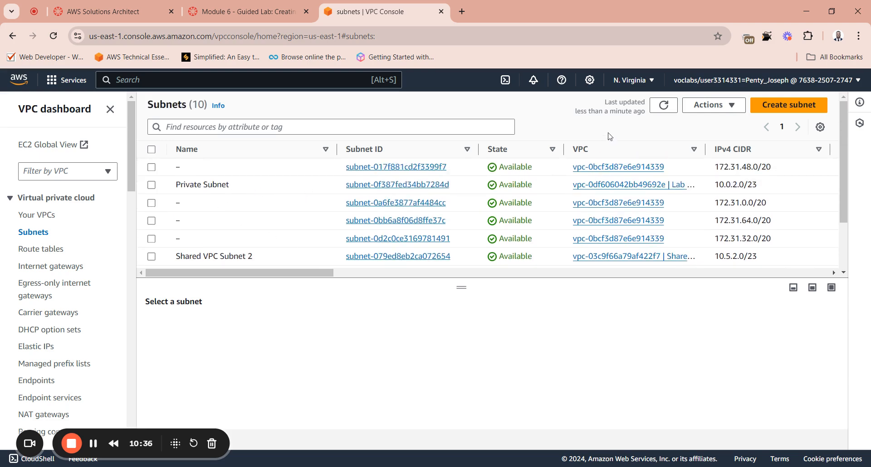
click(663, 105)
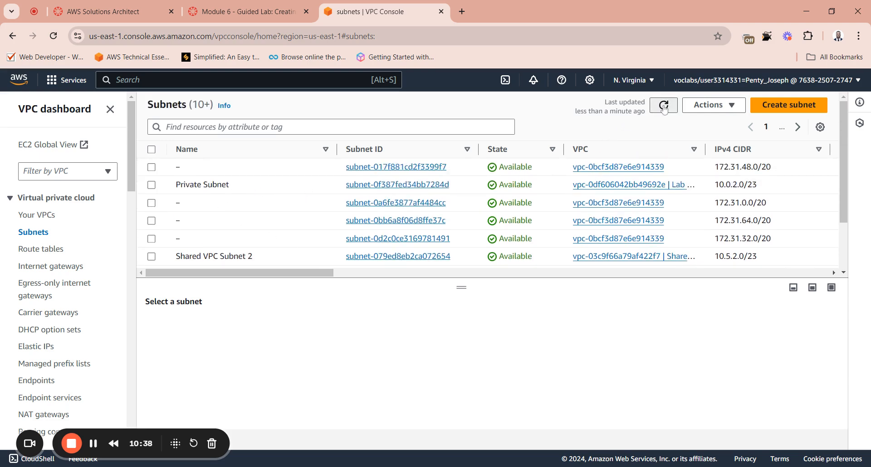
Step: Switch to the lab page, read Task 3 through instruction 18, and copy the name tag Lab IGW
click(244, 12)
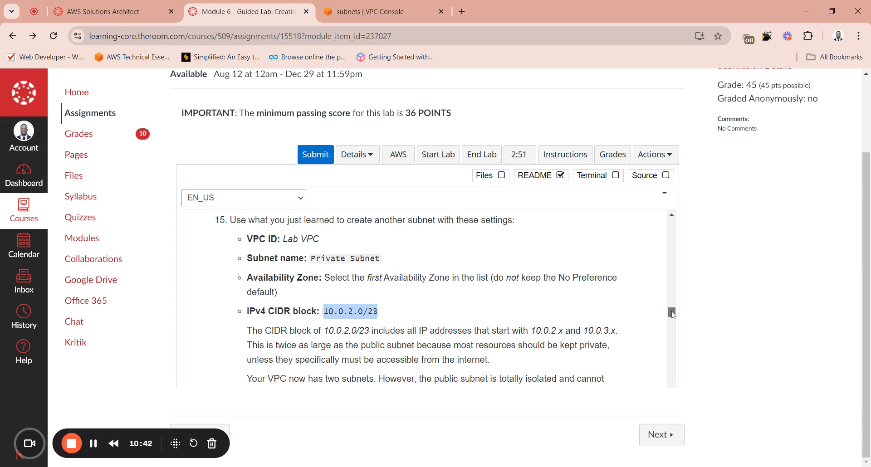
drag(671, 314, 673, 318)
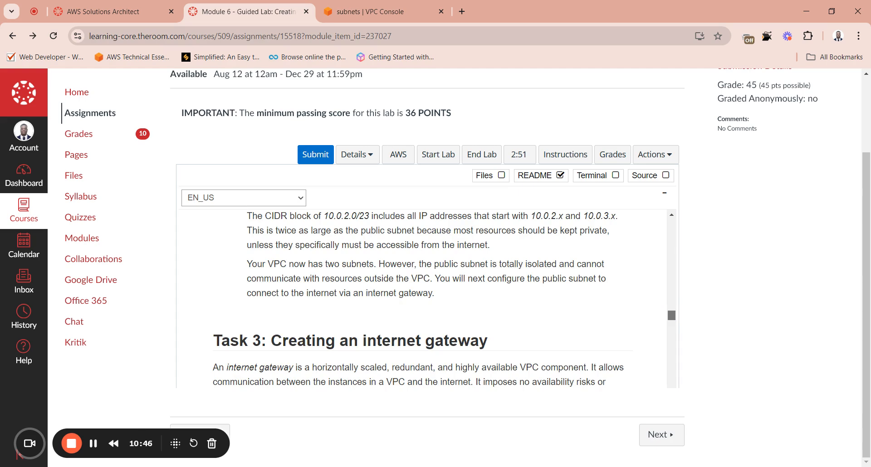
drag(672, 316, 671, 324)
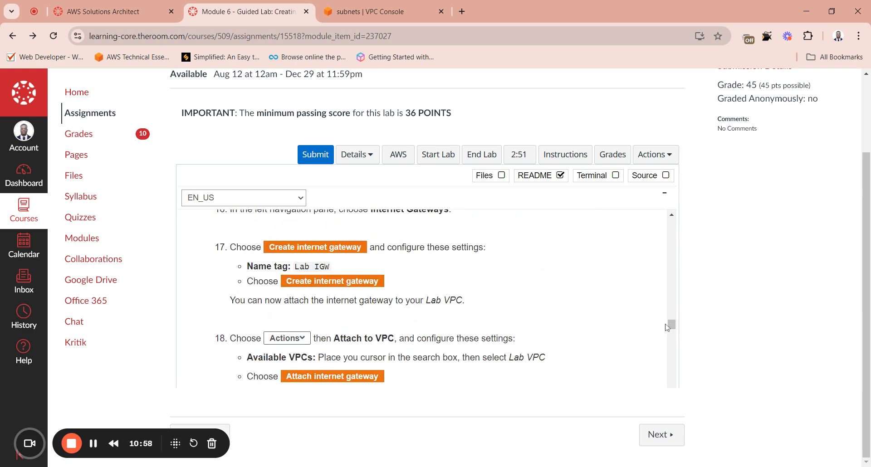
click(380, 3)
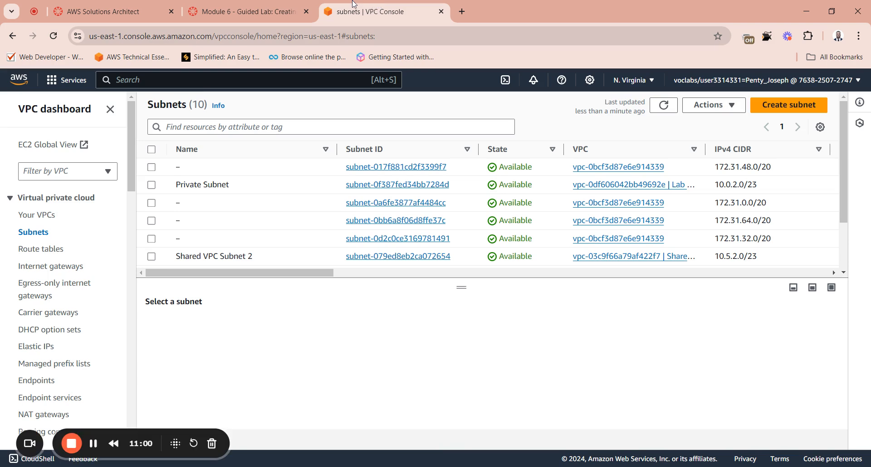
click(263, 9)
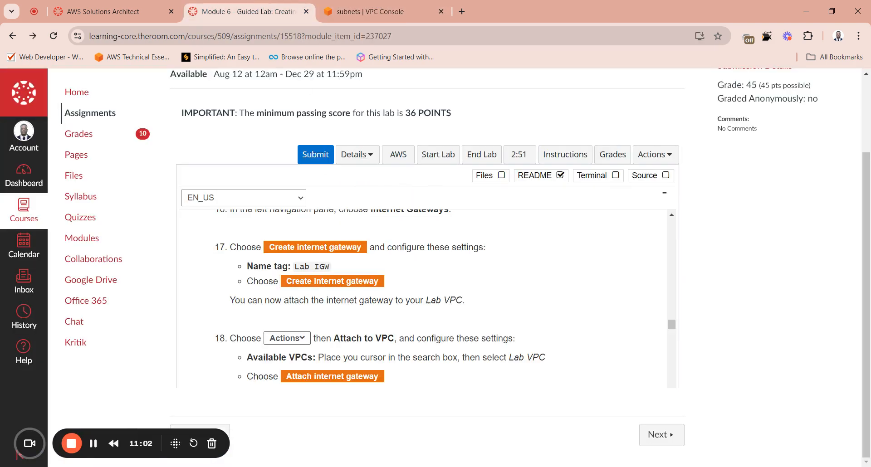
drag(329, 267, 297, 265)
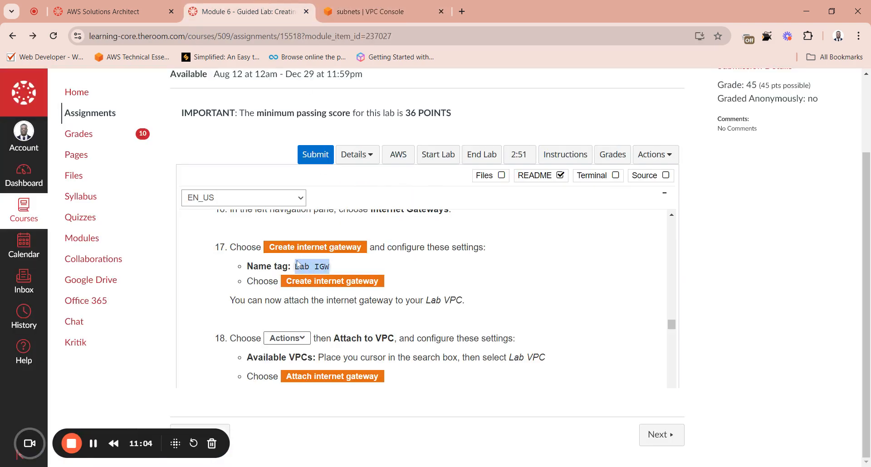
Step: In the VPC console, create an internet gateway with the name tag Lab IGW
click(370, 11)
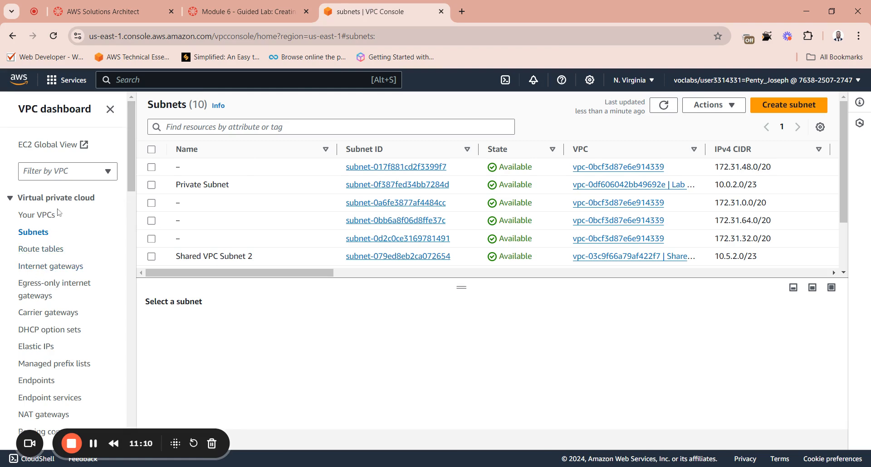
click(45, 268)
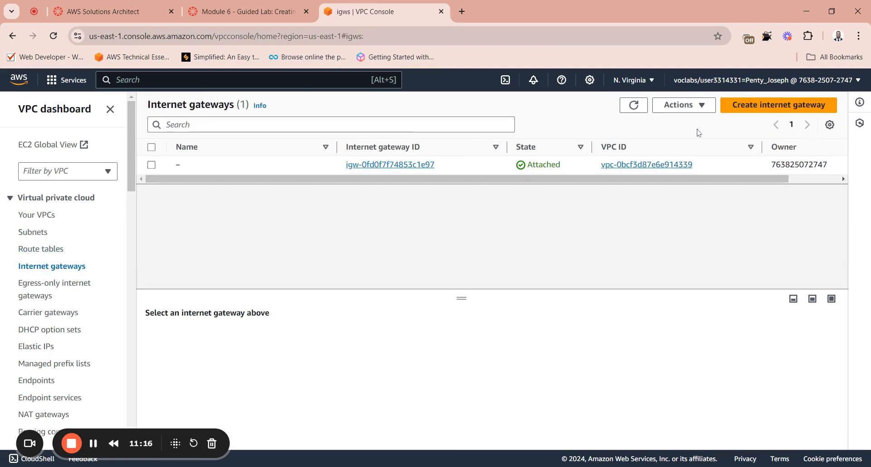
click(789, 112)
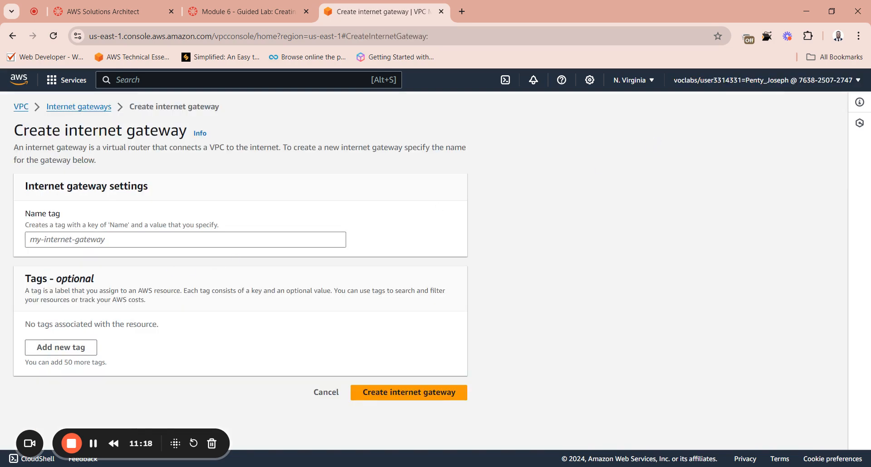
click(185, 239)
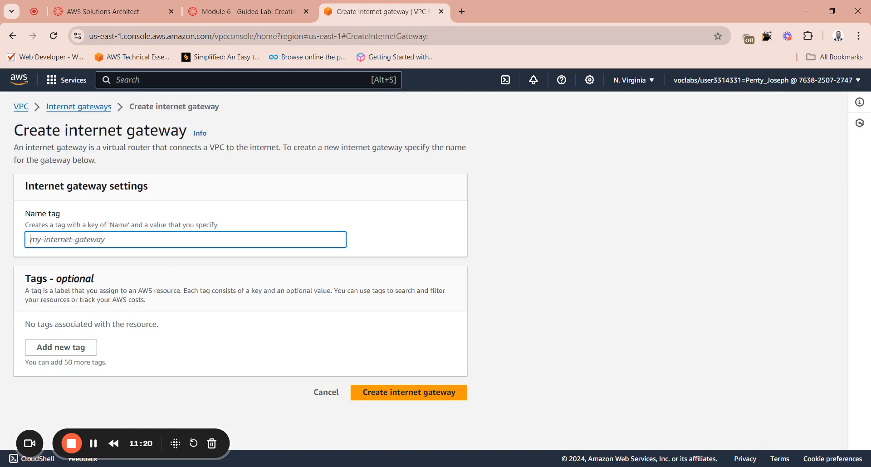
text(Lab IGW)
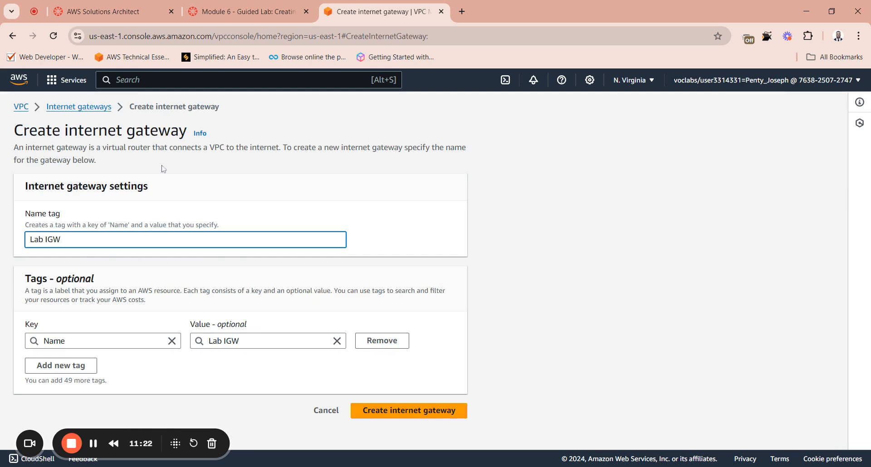
click(416, 413)
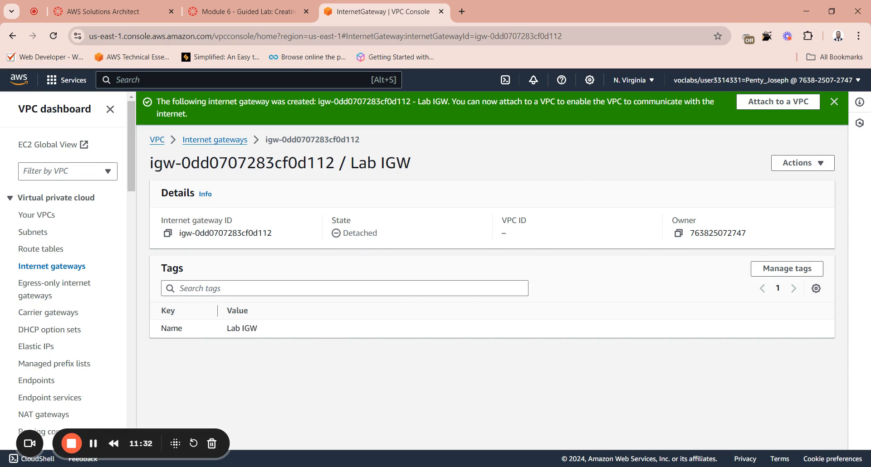
Step: Attach the internet gateway Lab IGW to Lab VPC
drag(379, 236, 339, 235)
click(381, 236)
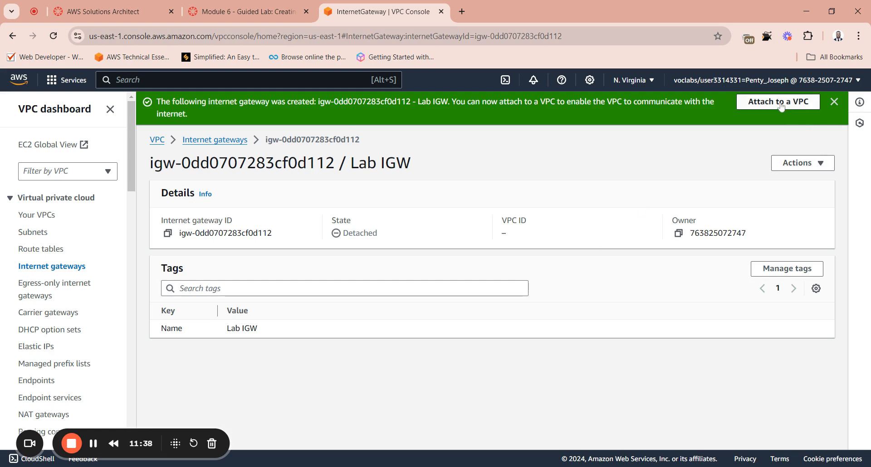
click(805, 165)
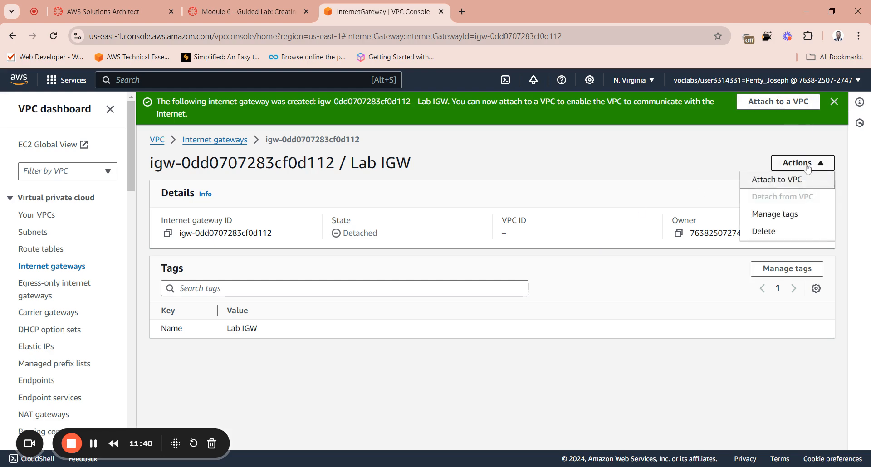
click(779, 106)
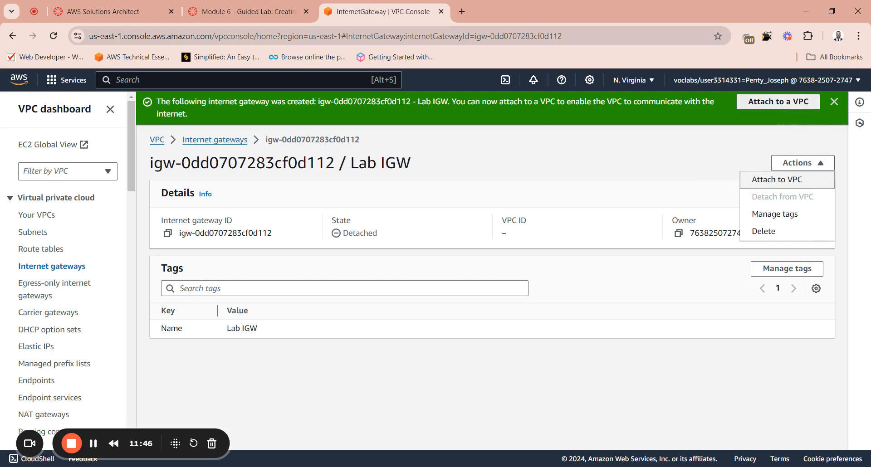
click(186, 243)
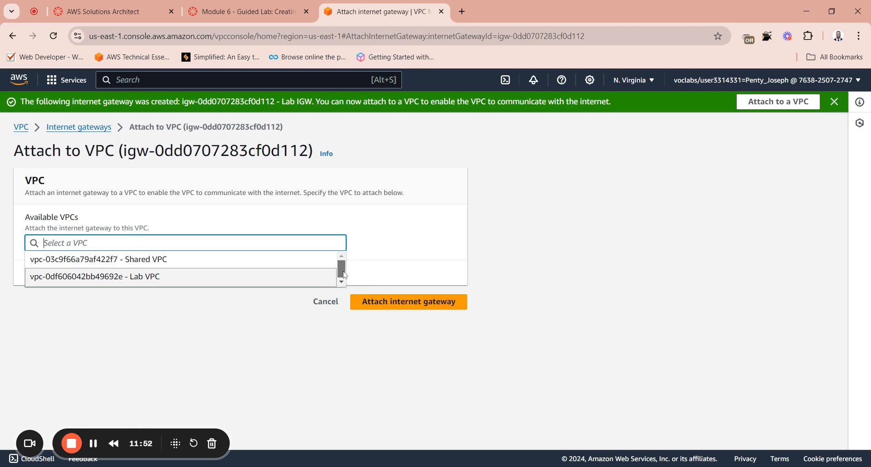
click(122, 278)
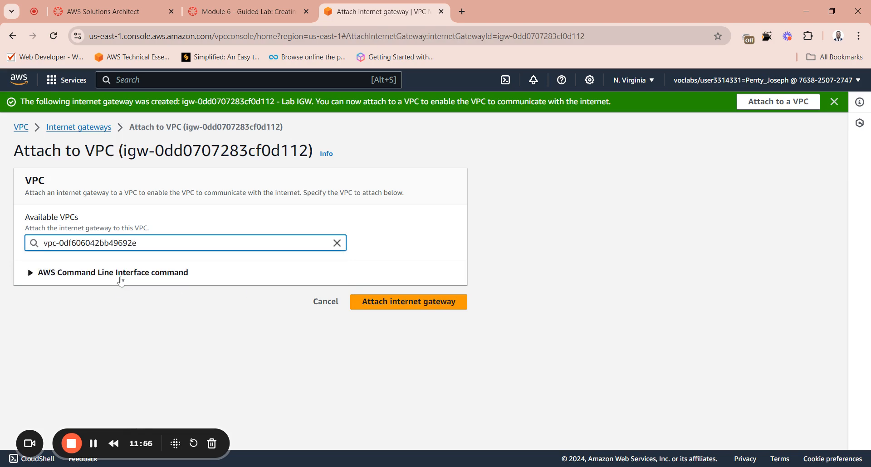
click(383, 304)
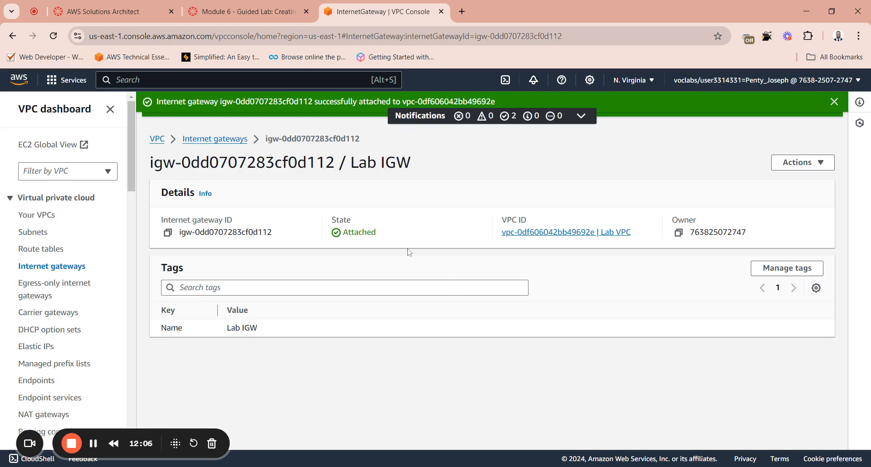
click(802, 171)
click(801, 170)
Step: Switch to the lab page, read on through instruction 21, and open the route table list in the VPC console
click(261, 17)
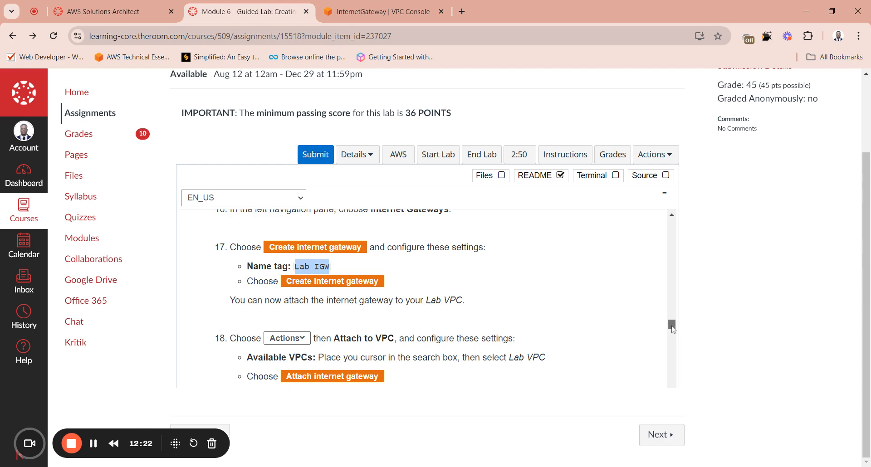
drag(672, 324, 671, 324)
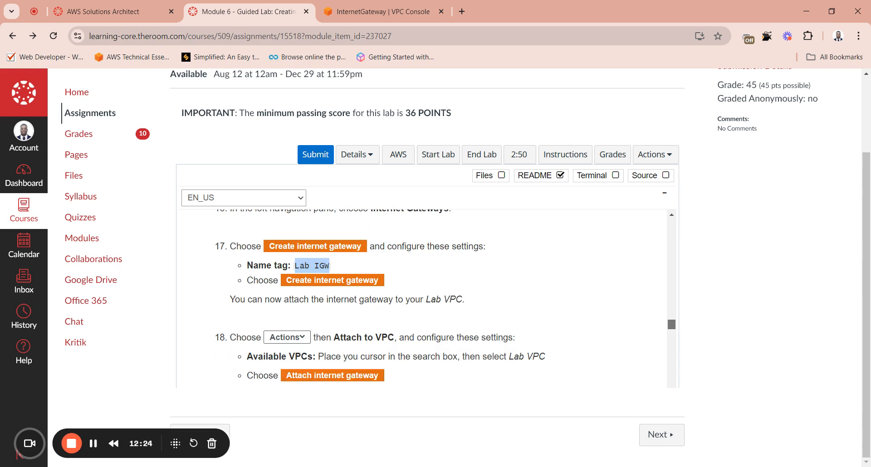
drag(671, 324, 671, 338)
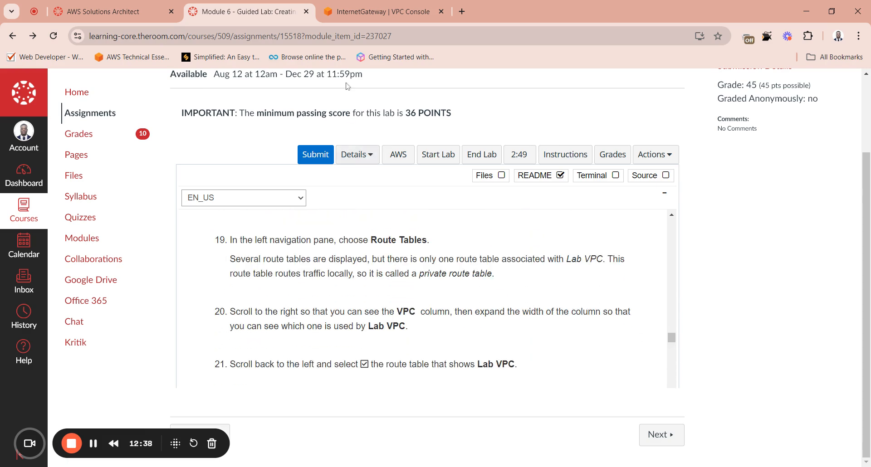
click(362, 11)
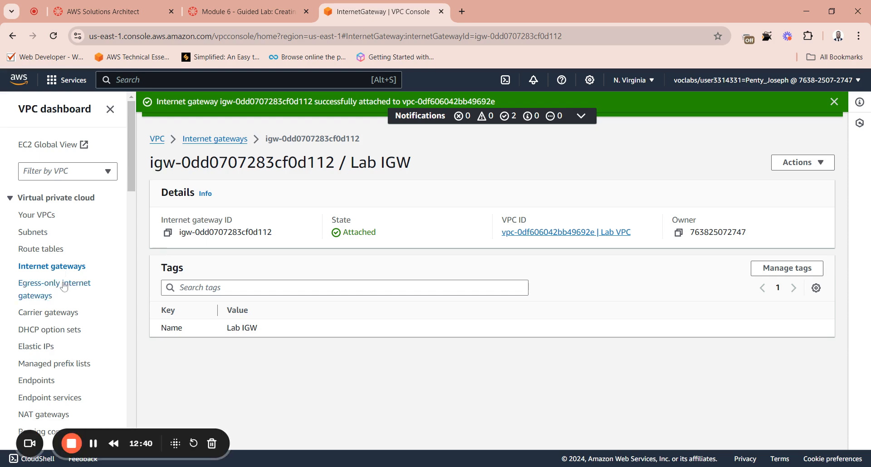
click(44, 249)
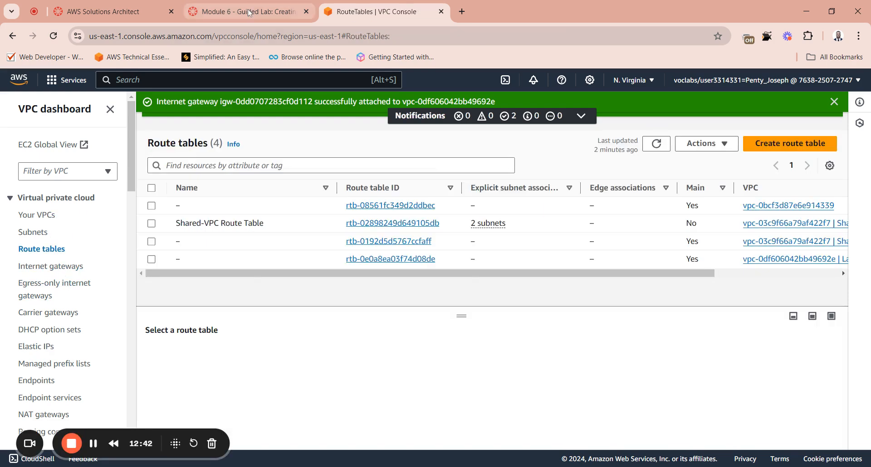
Step: Switch to the lab page, read instructions 19 through 23, and copy the name Private Route Table
click(245, 12)
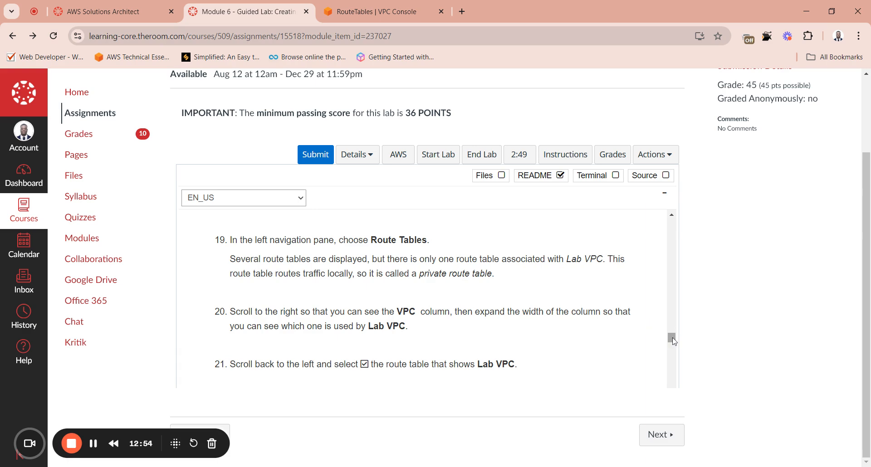
drag(673, 338, 671, 341)
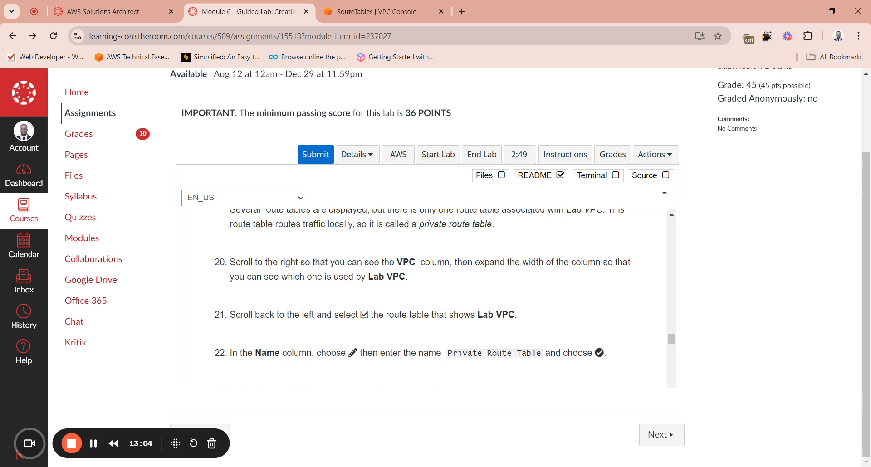
scroll(424, 298, down, 1)
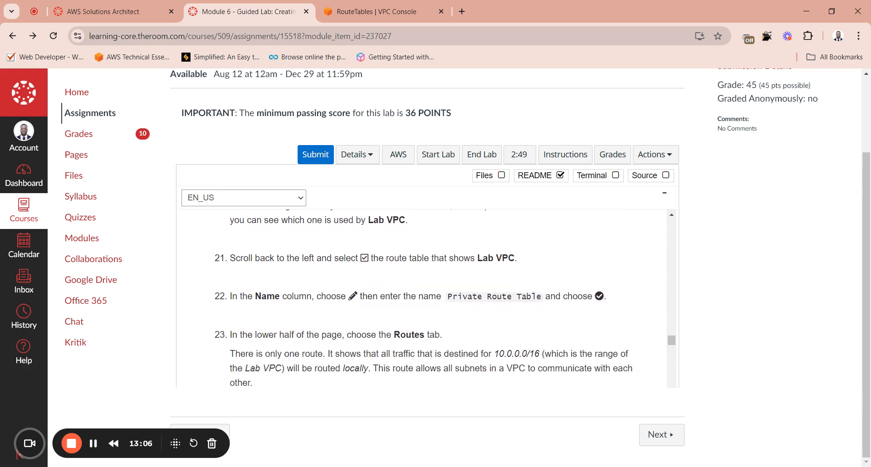
drag(542, 297, 449, 301)
key(ctrl+c)
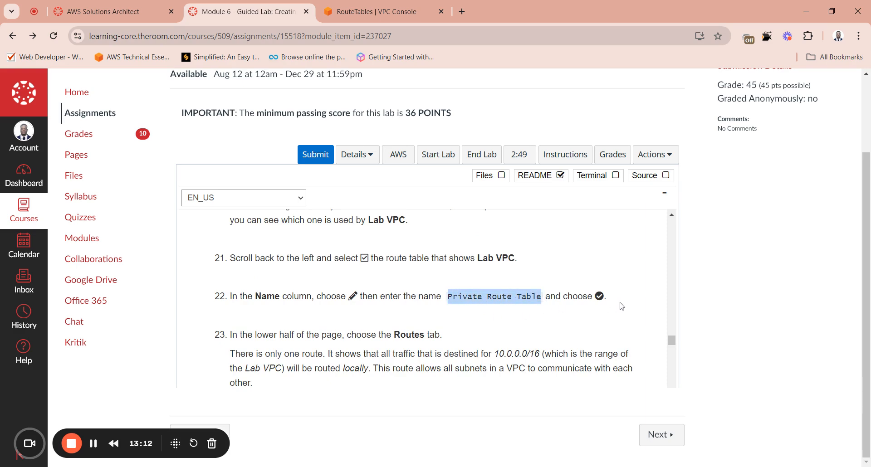
Step: In the VPC console, refresh the route table list, find the table used by Lab VPC, and view the Lab VPC entry
click(372, 11)
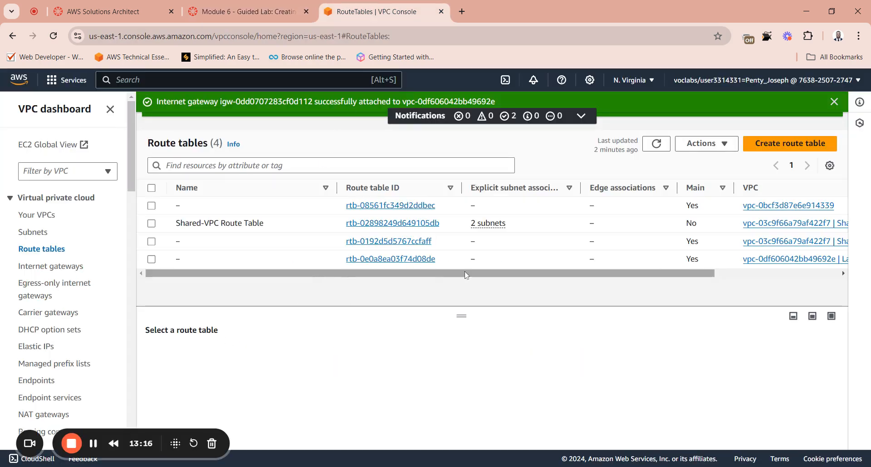
click(657, 143)
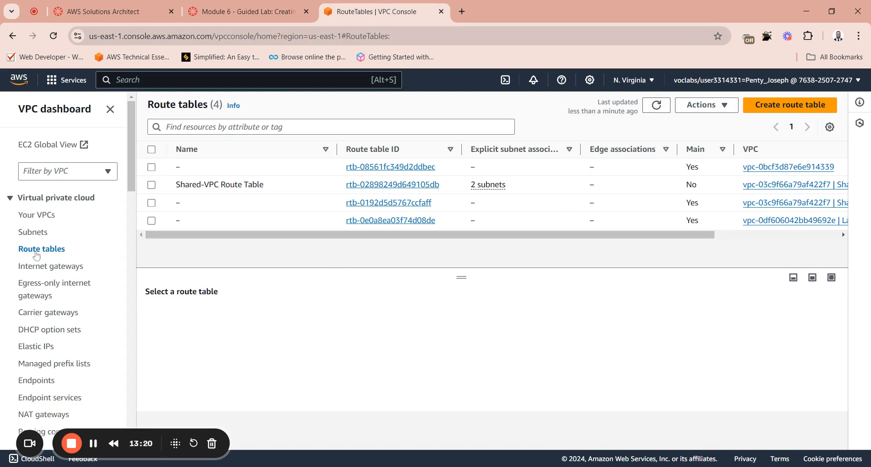
drag(344, 237, 472, 241)
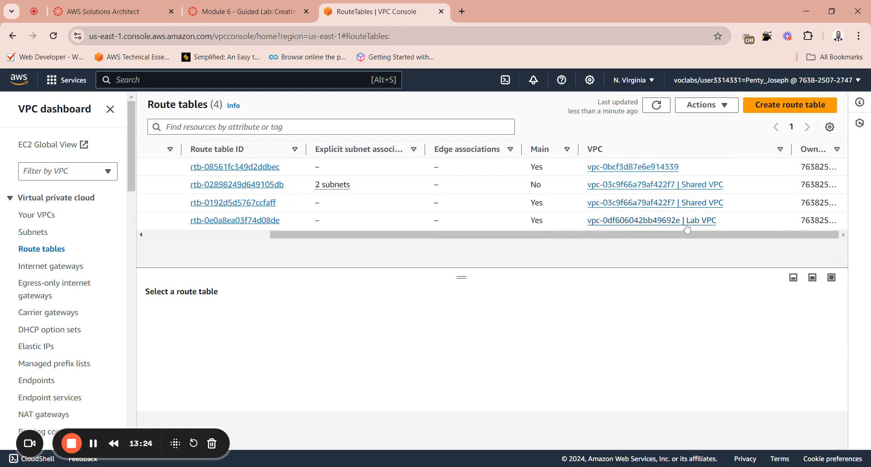
click(706, 221)
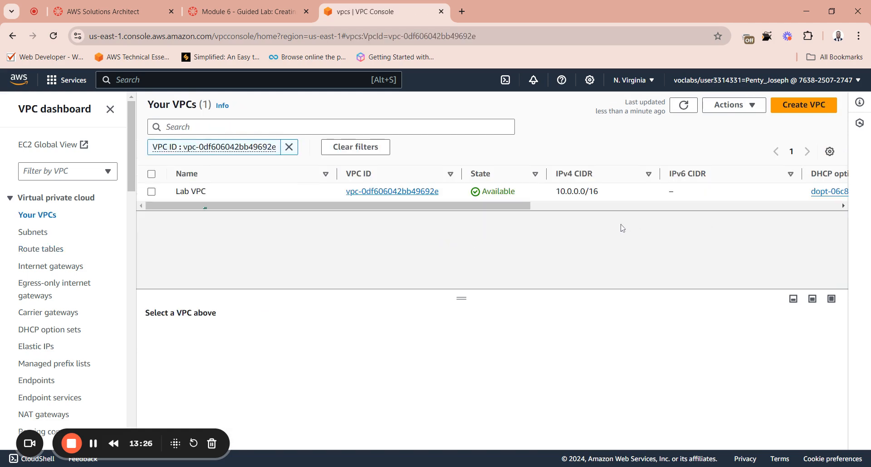
drag(421, 208, 231, 228)
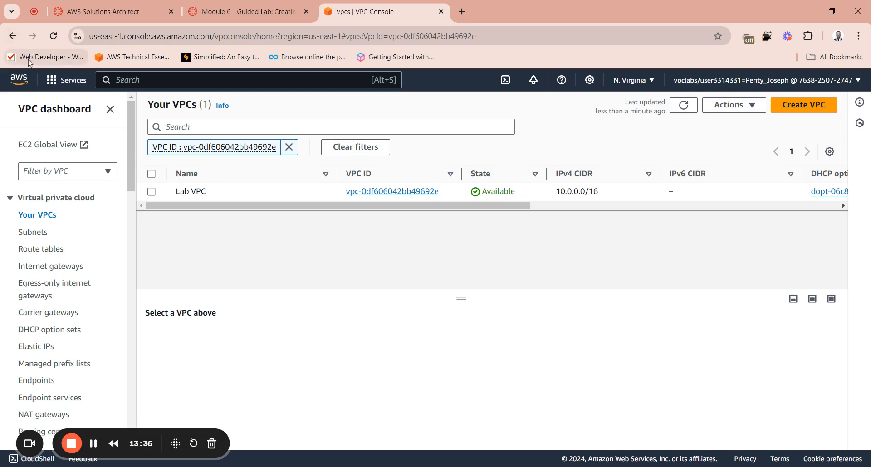
Step: Return to the route table list and select the route table that belongs to Lab VPC
click(51, 250)
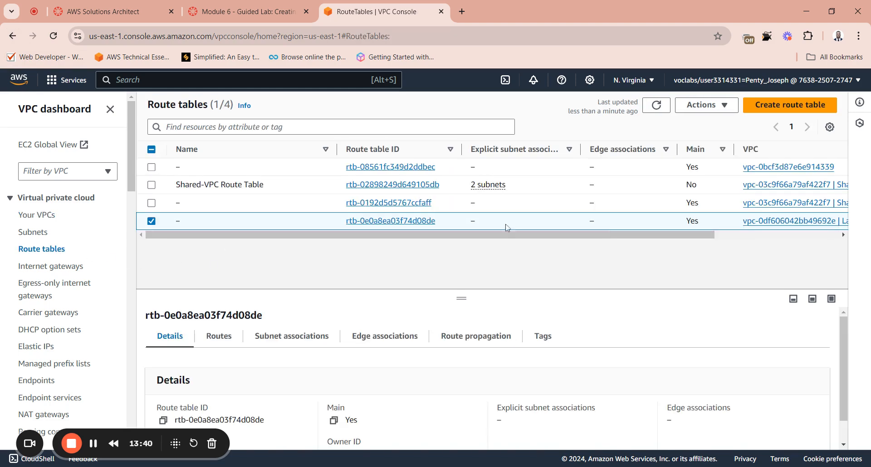
click(152, 222)
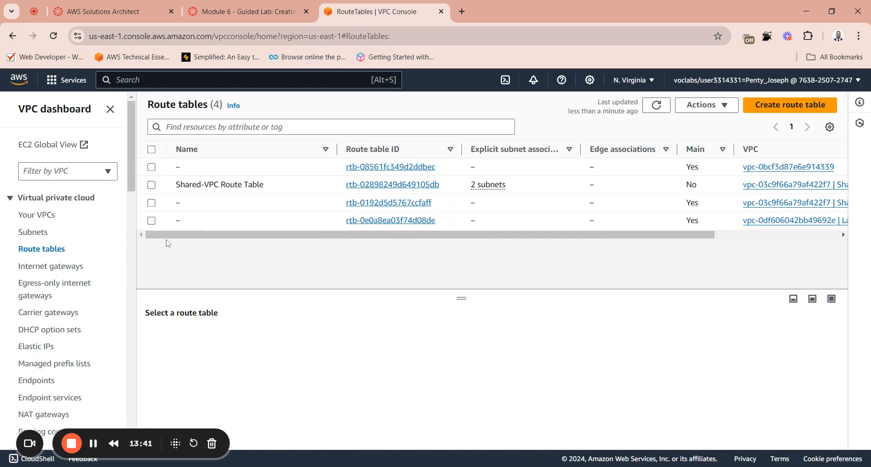
click(151, 221)
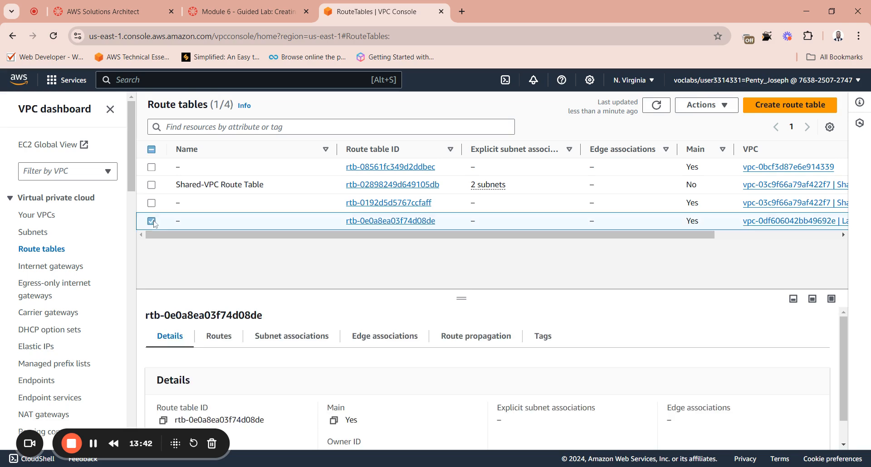
click(188, 222)
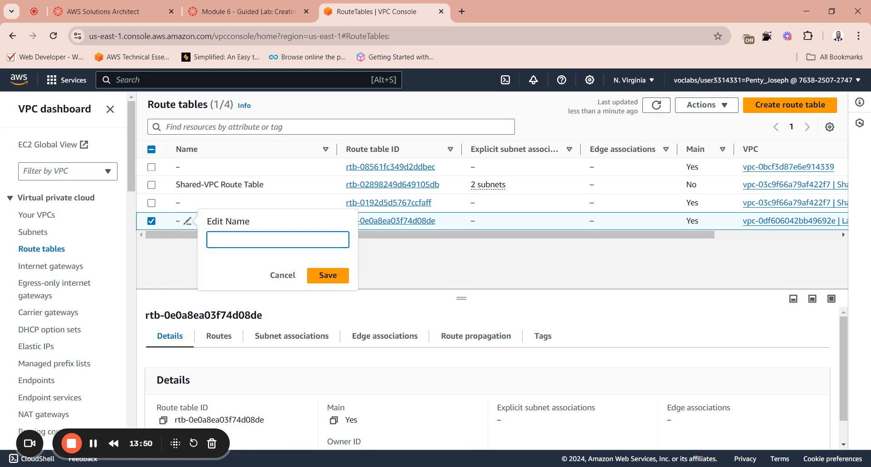
key(ctrl+v)
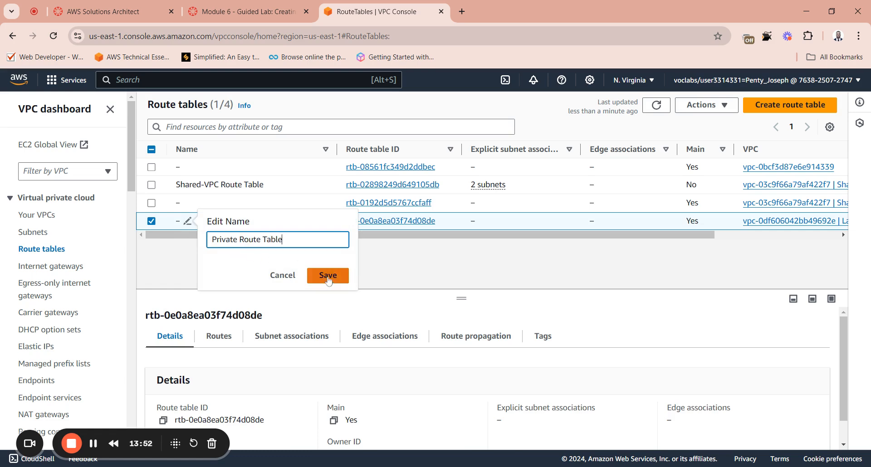
right_click(240, 240)
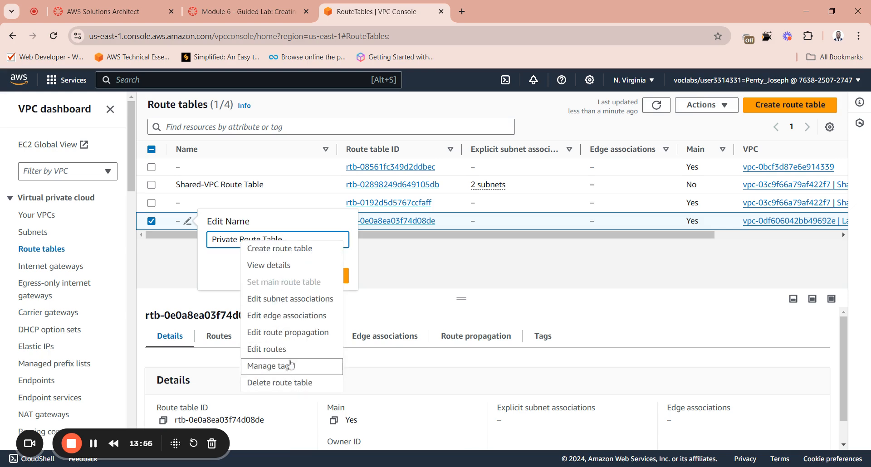
click(391, 275)
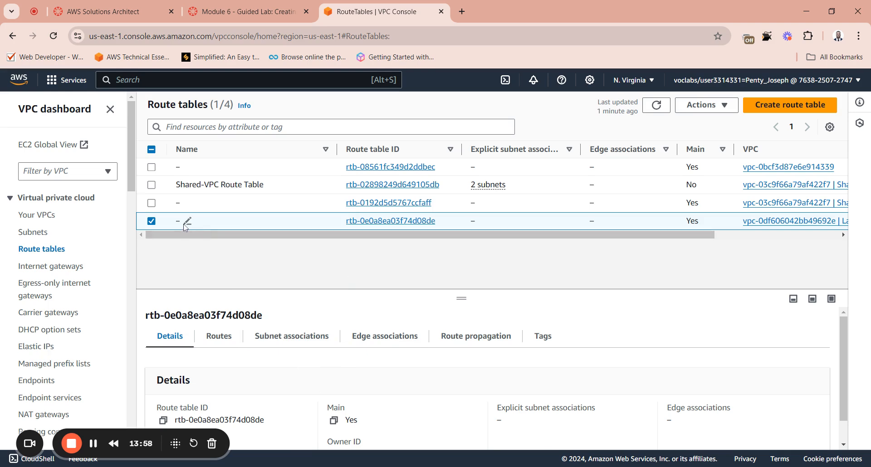
click(188, 221)
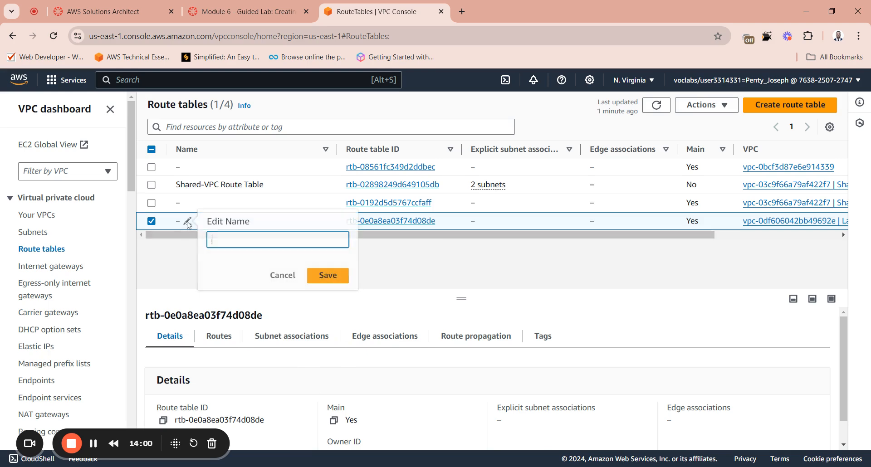
right_click(216, 240)
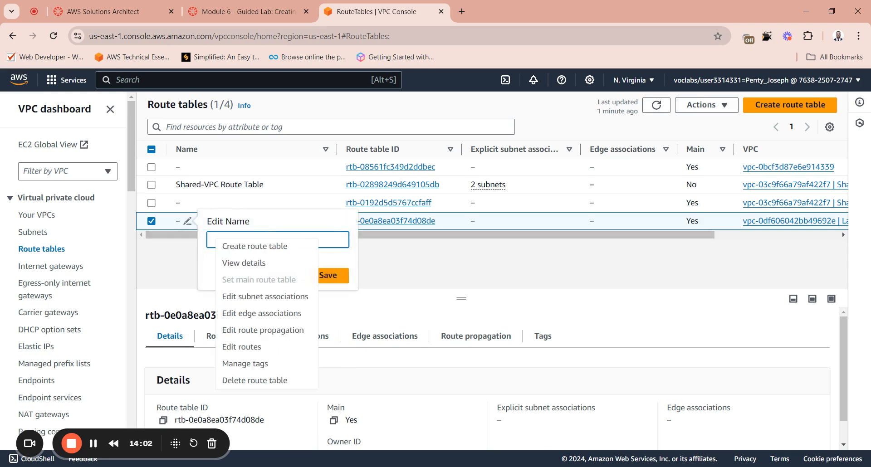
Step: Name the selected Lab VPC route table Private Route Table and save the name
click(188, 223)
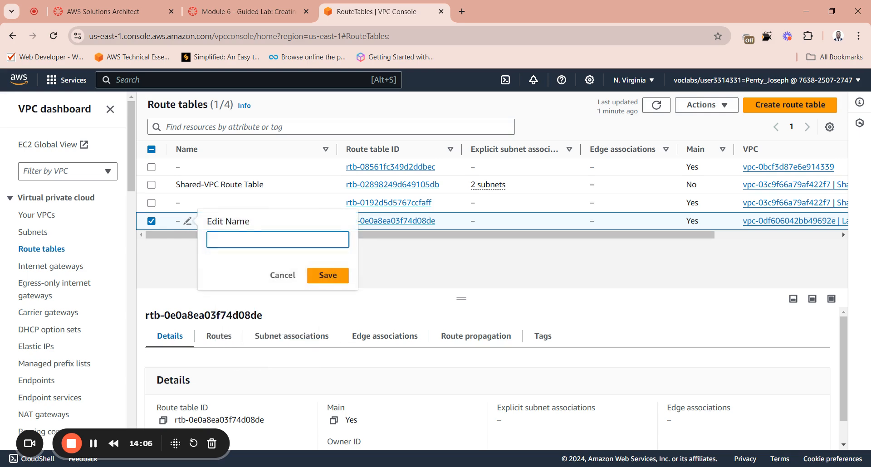
text(Private Route Table)
click(328, 275)
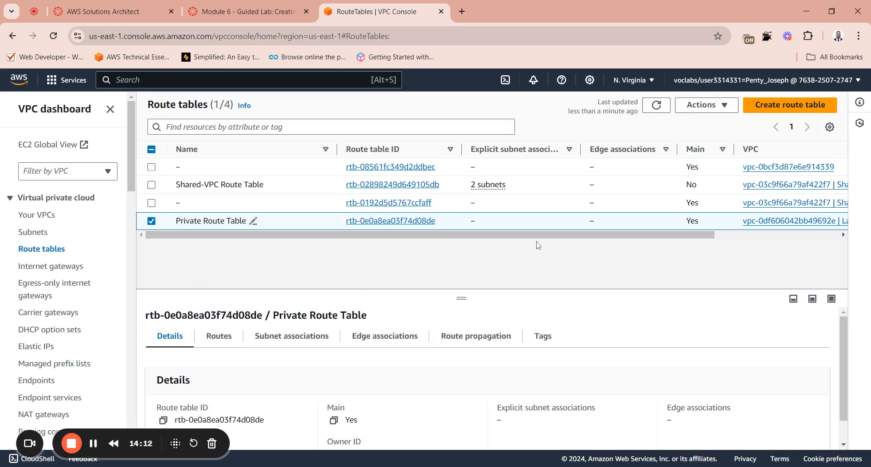
Step: Switch to the lab page, read instructions 23 through 26, and copy the name Public Route Table from instruction 24
click(248, 11)
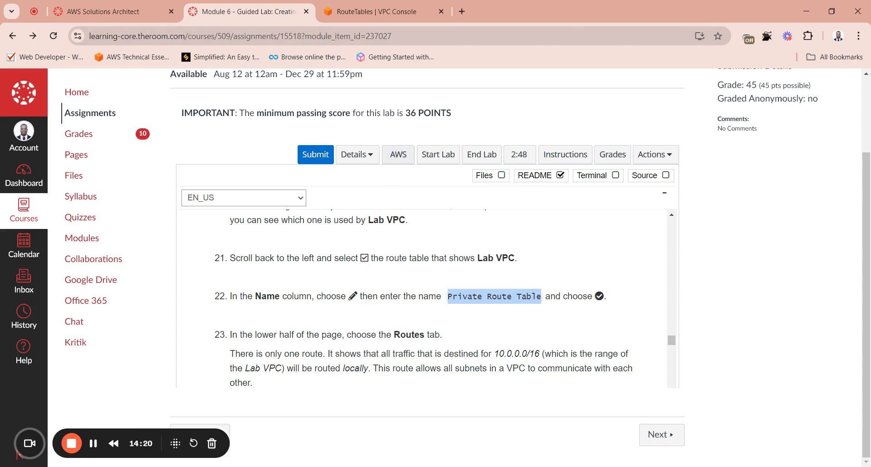
click(390, 6)
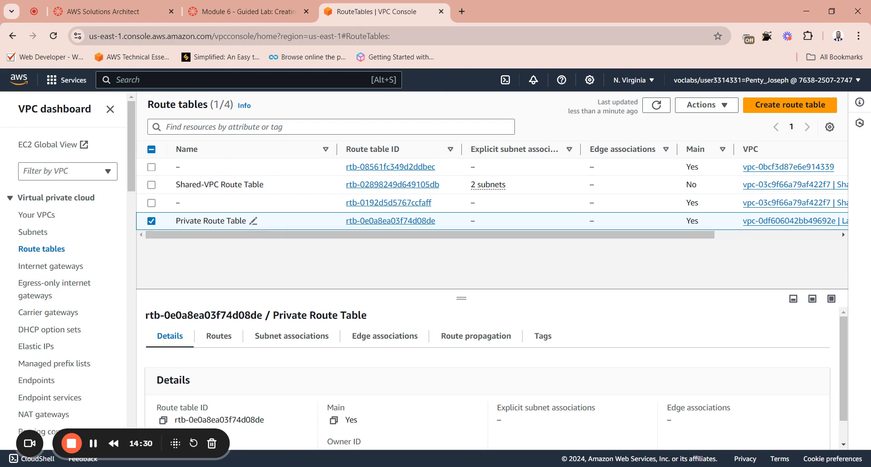
click(252, 10)
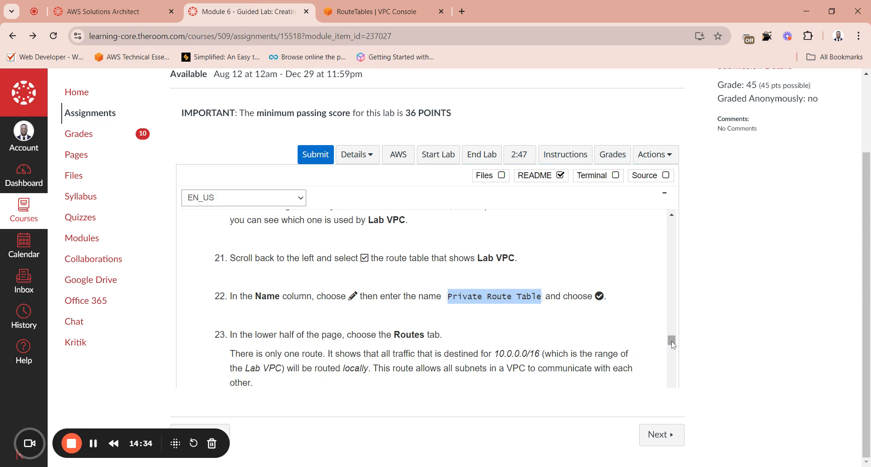
drag(673, 345, 674, 348)
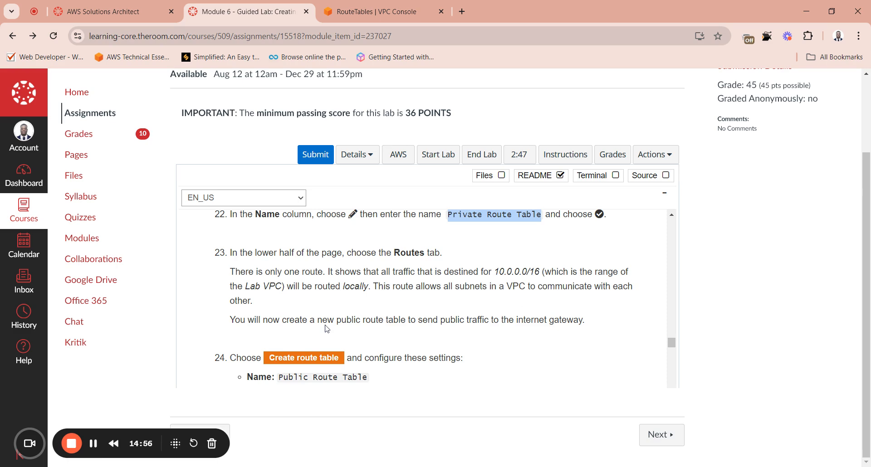
scroll(325, 329, down, 5)
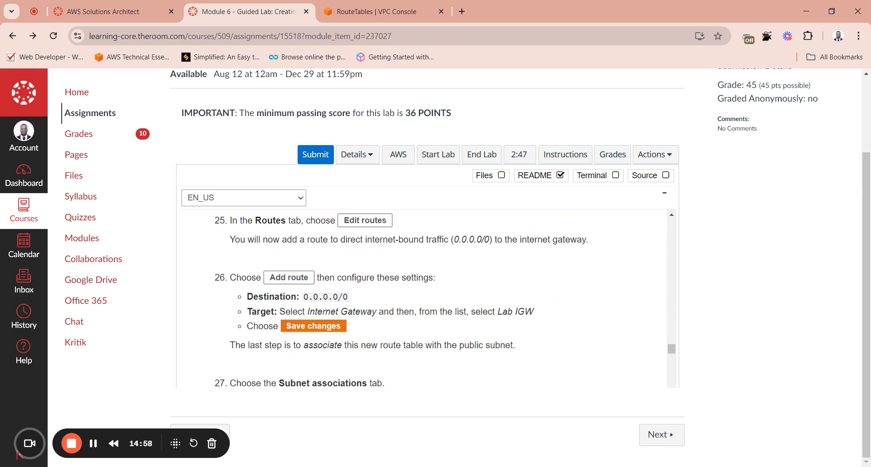
click(671, 216)
scroll(674, 219, up, 2)
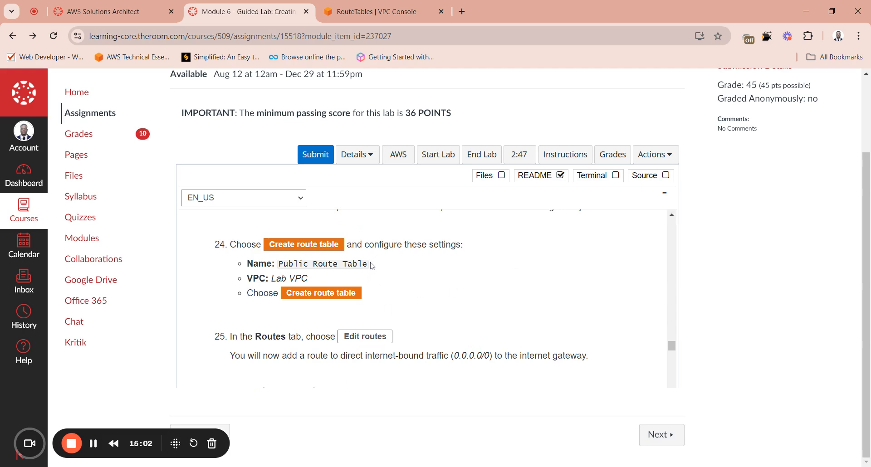
drag(363, 263, 278, 264)
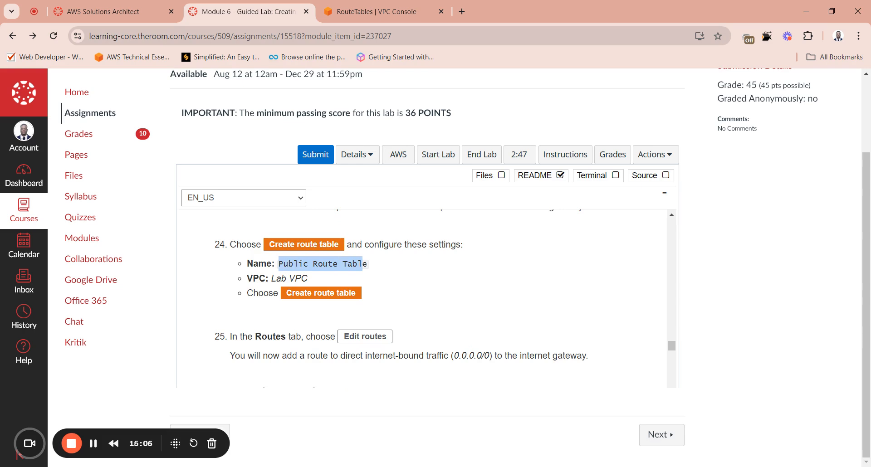
drag(367, 264, 278, 264)
key(ctrl+c)
Step: In the VPC console, create a route table named Public Route Table in Lab VPC
click(361, 11)
click(787, 105)
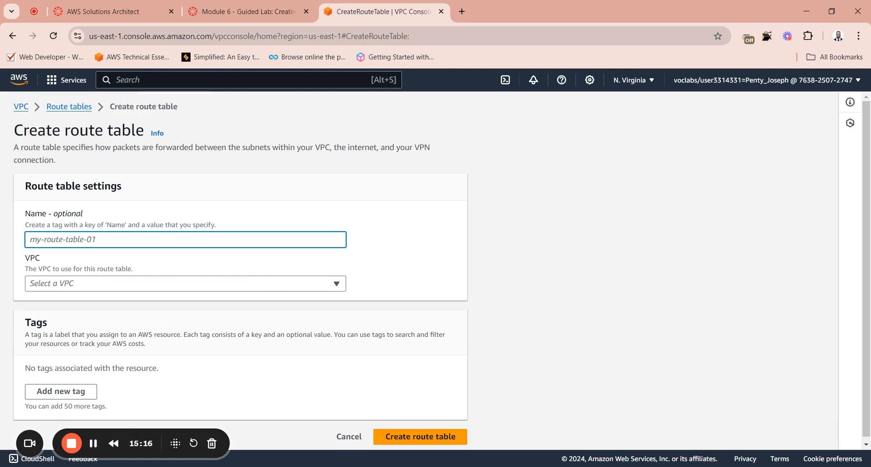
key(ctrl+v)
click(91, 284)
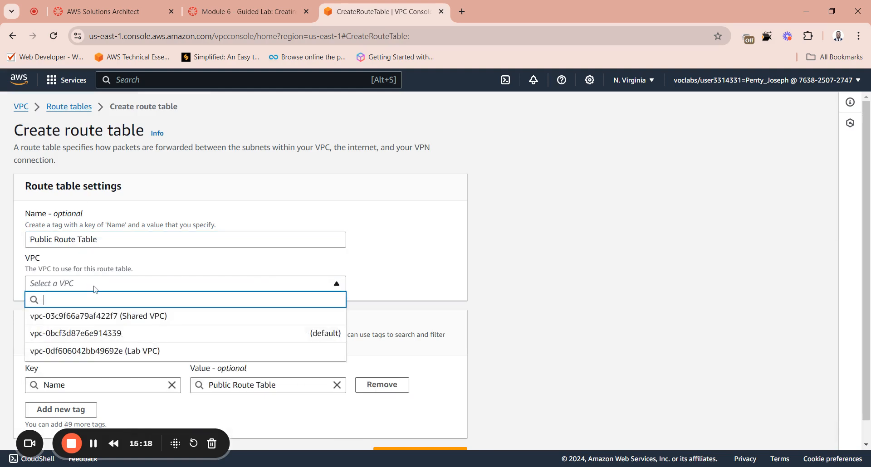
click(127, 352)
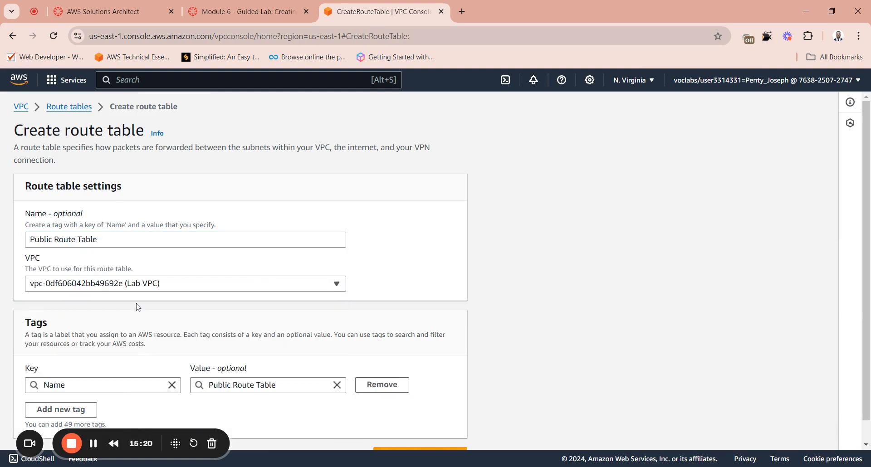
scroll(138, 306, down, 1)
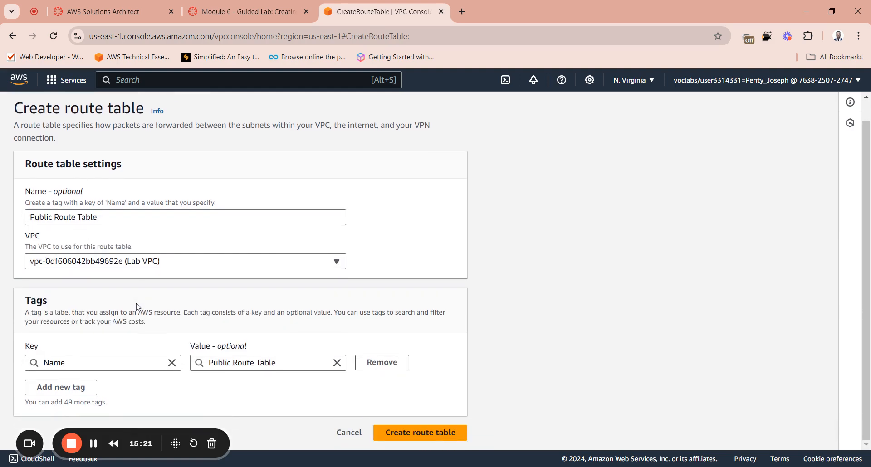
click(421, 433)
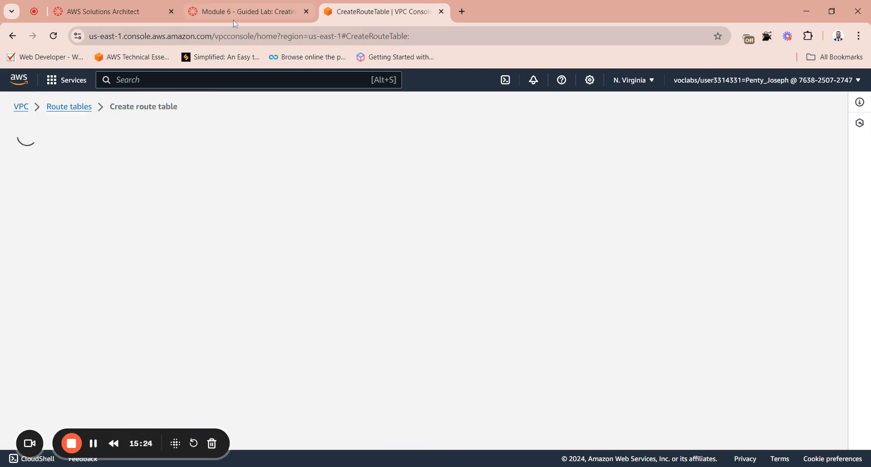
Step: Switch to the lab page and read instructions 25 through 27 on adding the internet route and associating the subnet
click(236, 19)
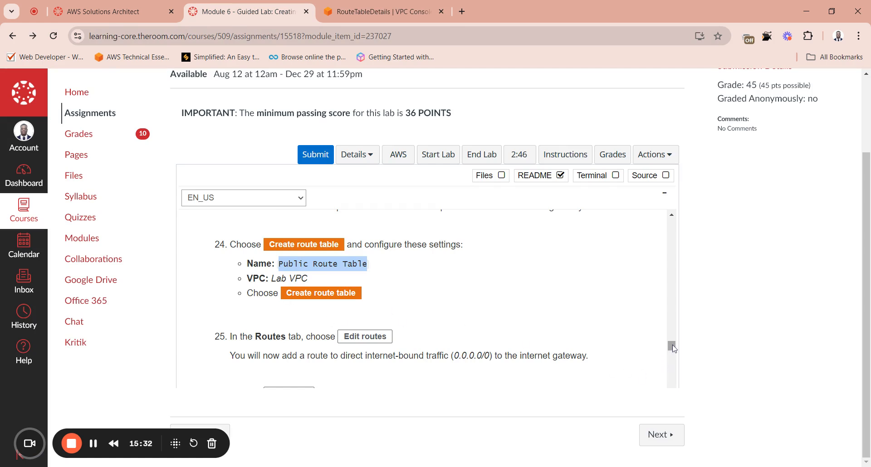
drag(672, 345, 672, 345)
drag(672, 345, 672, 349)
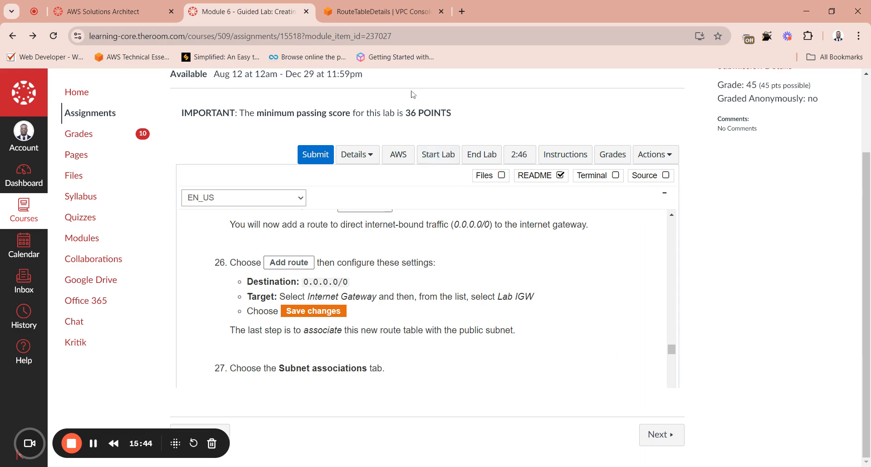
Step: In the VPC console, edit the Public Route Table's routes and add a route with destination 0.0.0.0/0
click(381, 11)
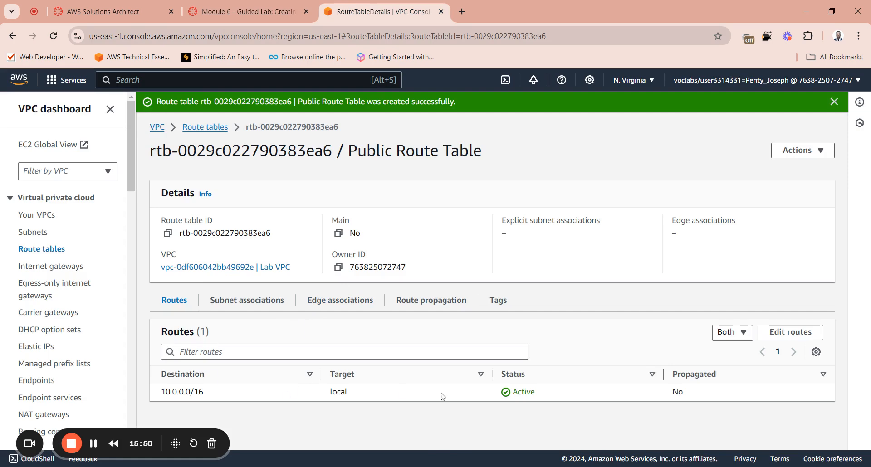
click(778, 336)
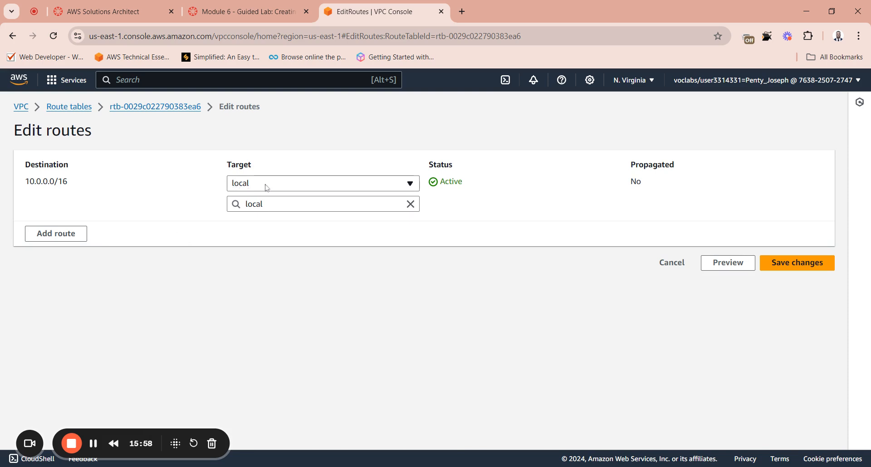
click(61, 235)
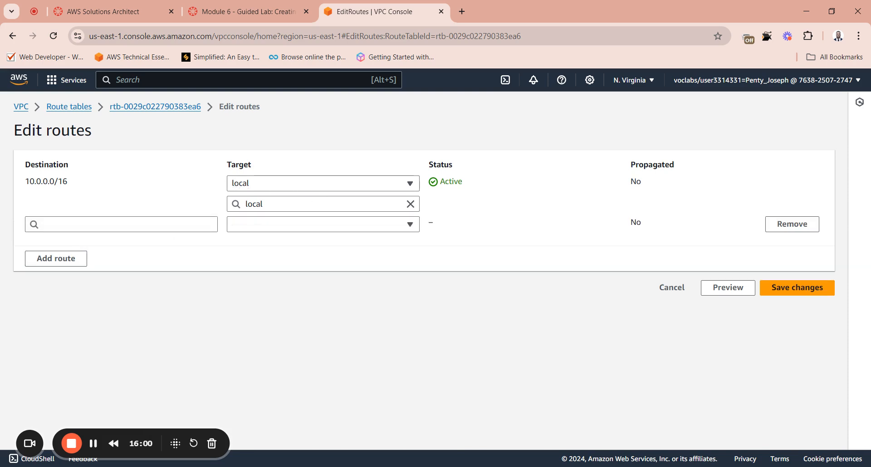
click(69, 224)
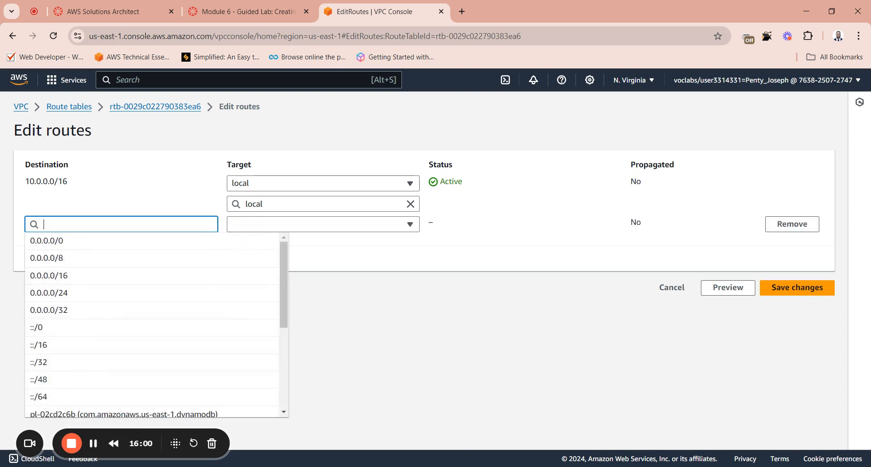
click(74, 245)
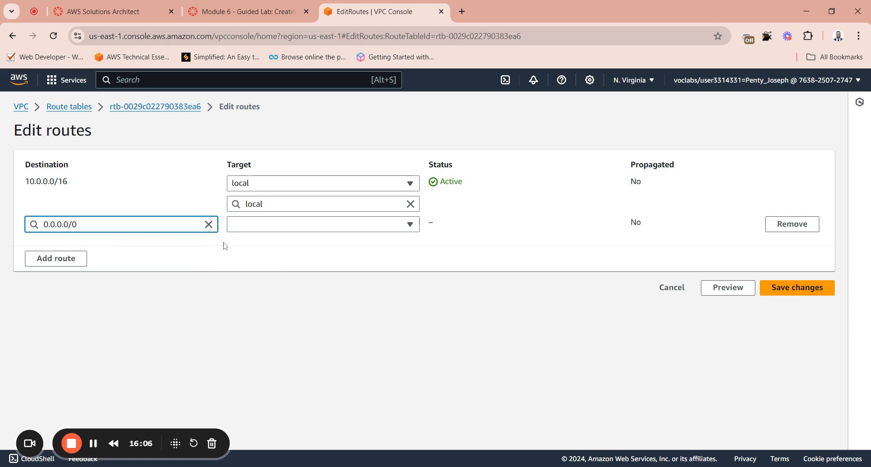
click(240, 225)
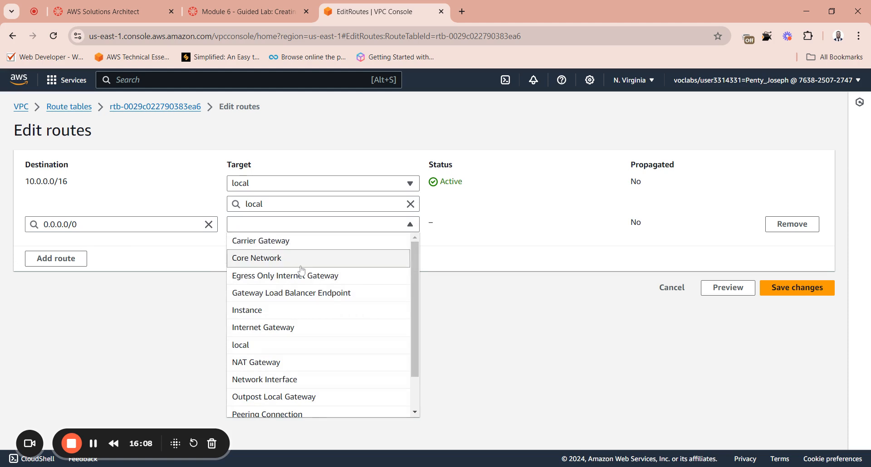
click(277, 328)
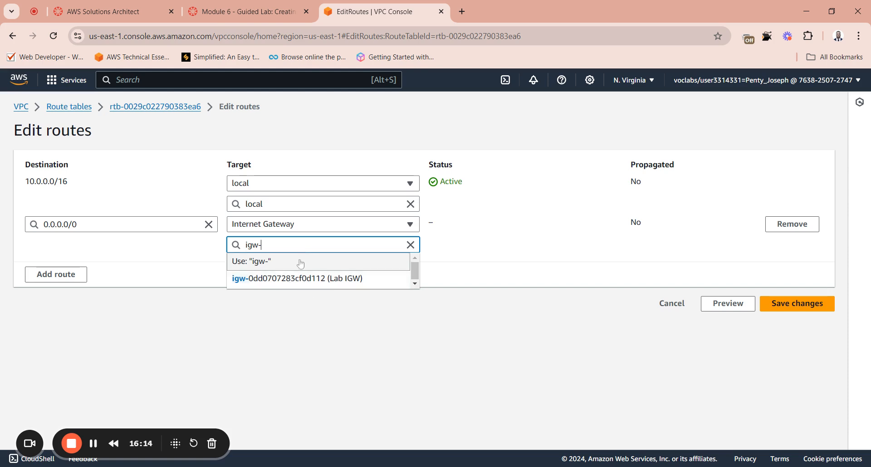
click(411, 245)
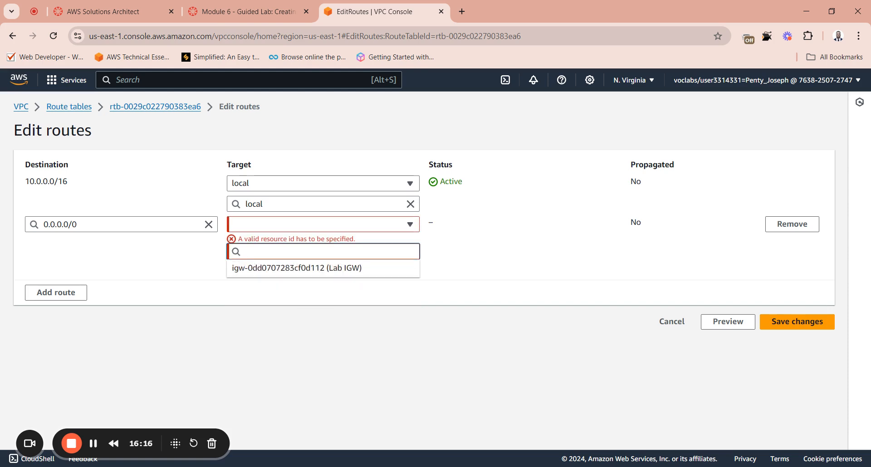
click(208, 224)
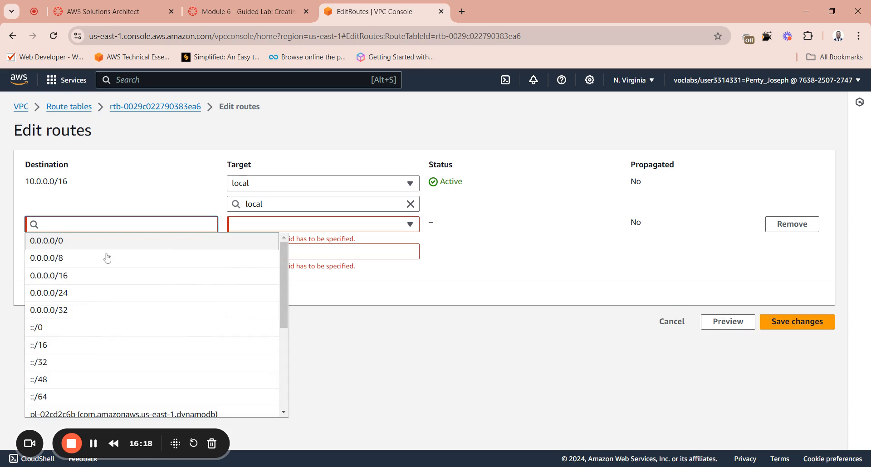
click(74, 243)
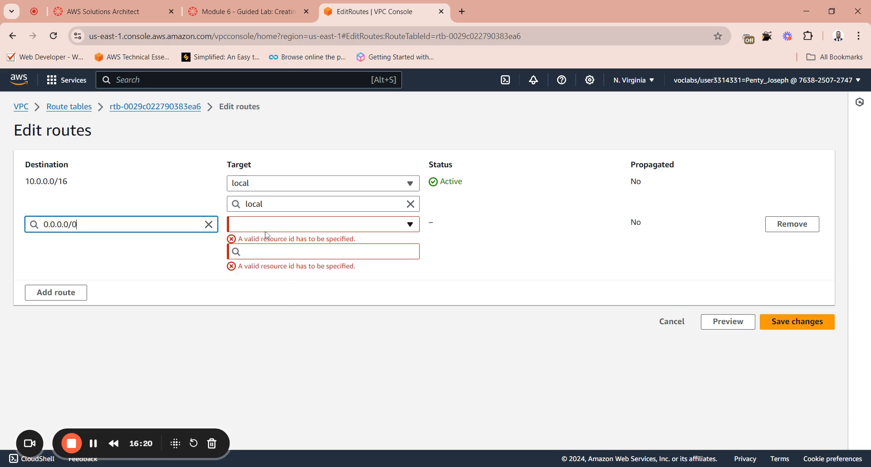
Step: Set the 0.0.0.0/0 route's target to Internet Gateway with Lab IGW and save the route changes
click(256, 225)
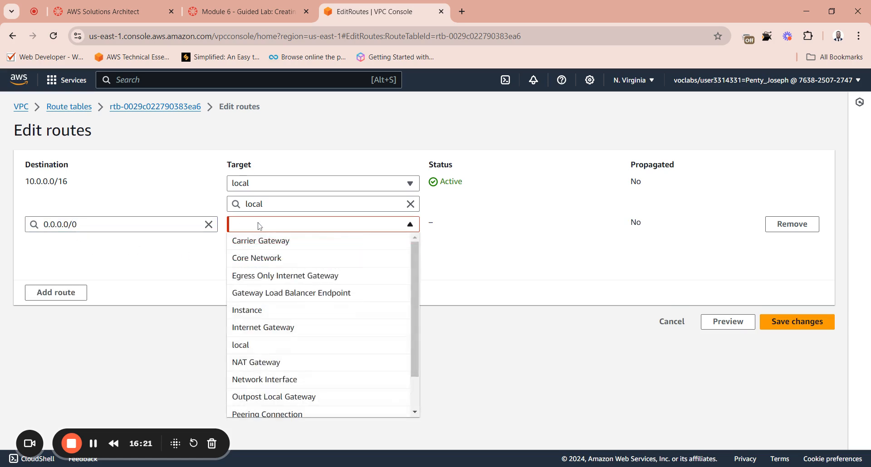
click(272, 327)
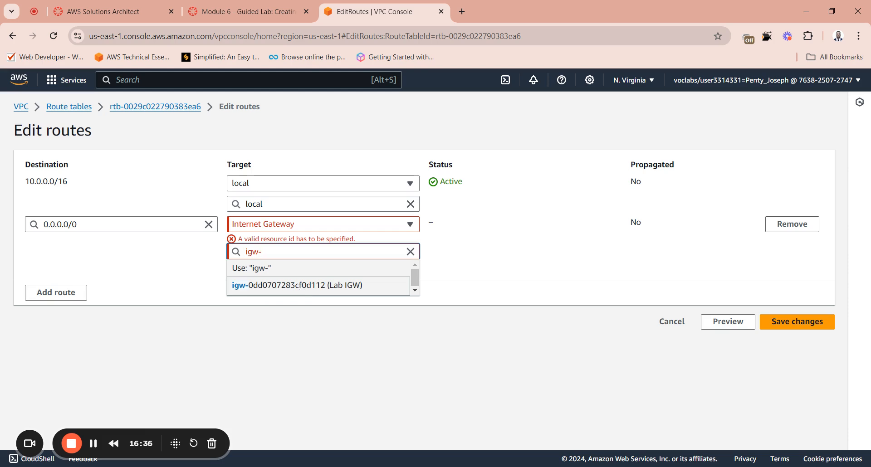
click(302, 285)
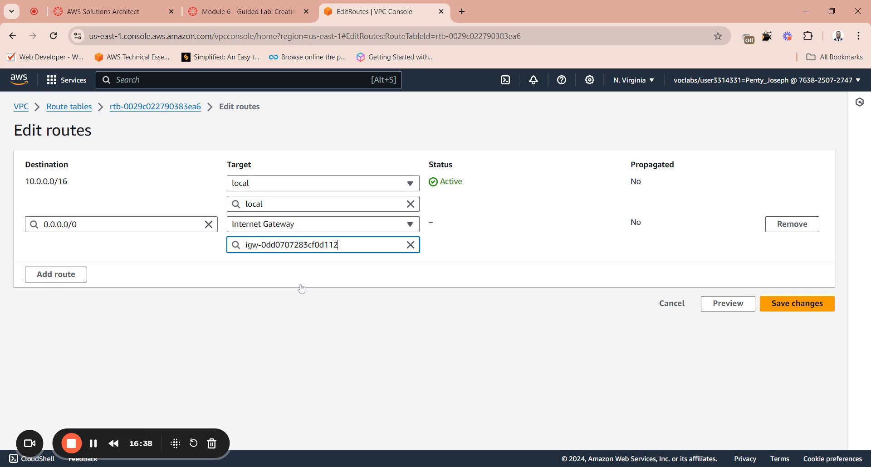
click(801, 313)
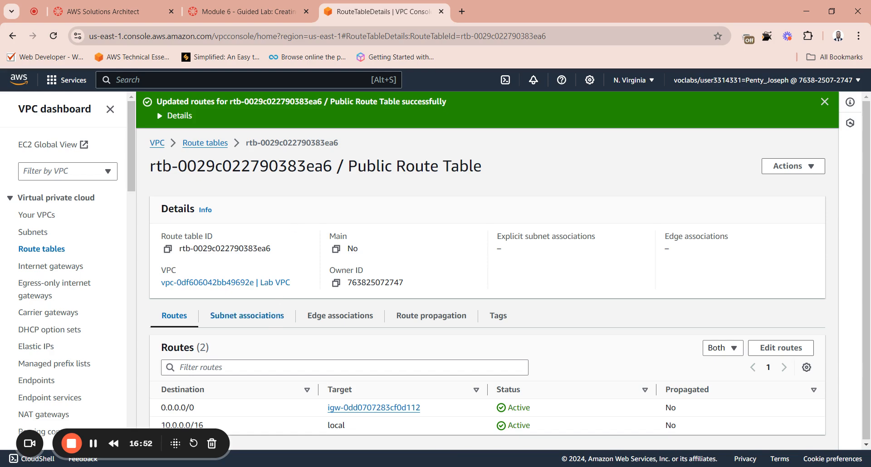
Step: Examine the Public Route Table's explicit subnet associations and unassociated subnets, and return to the route table list
scroll(361, 337, down, 1)
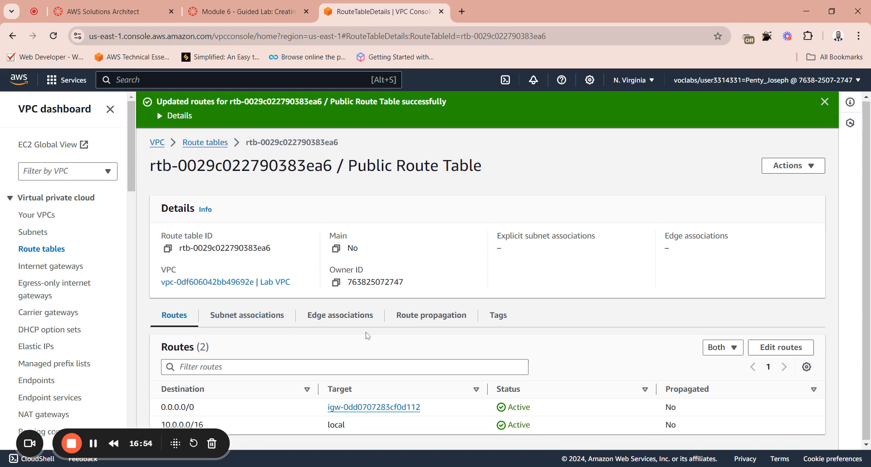
click(252, 320)
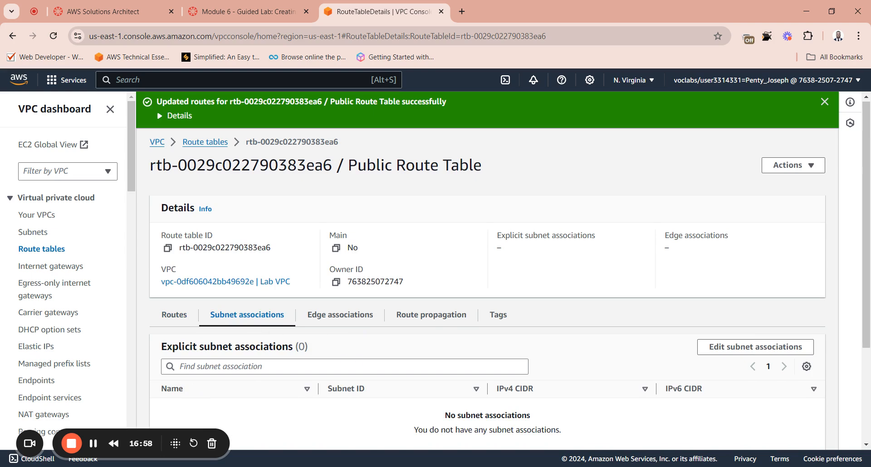
scroll(488, 272, down, 2)
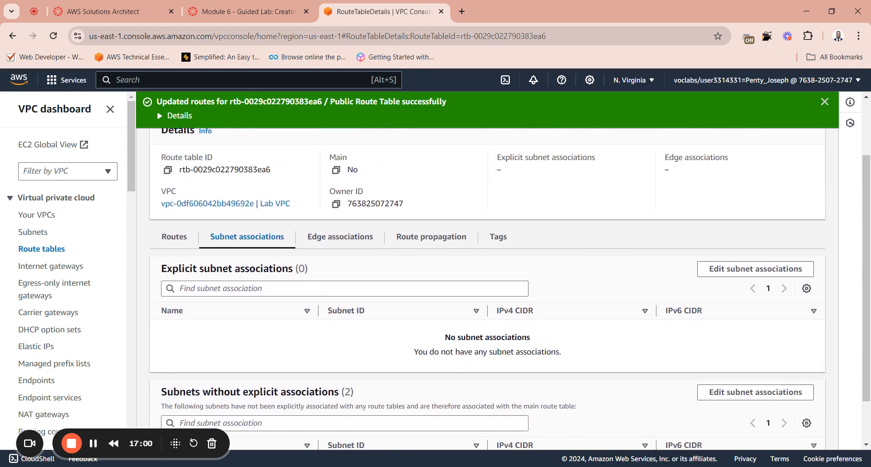
scroll(305, 384, down, 1)
scroll(518, 338, up, 4)
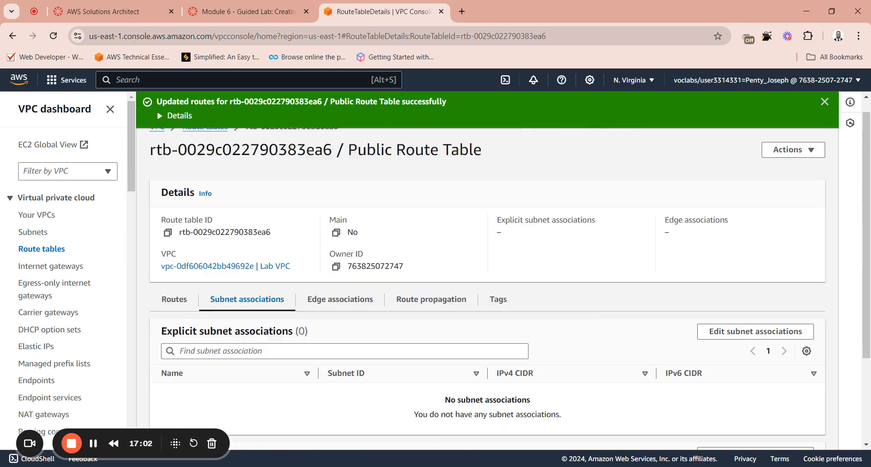
scroll(528, 345, down, 4)
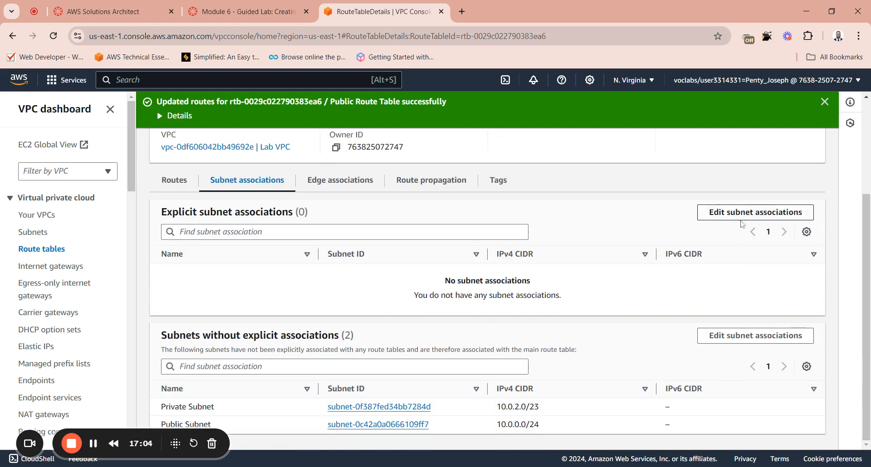
scroll(372, 261, up, 3)
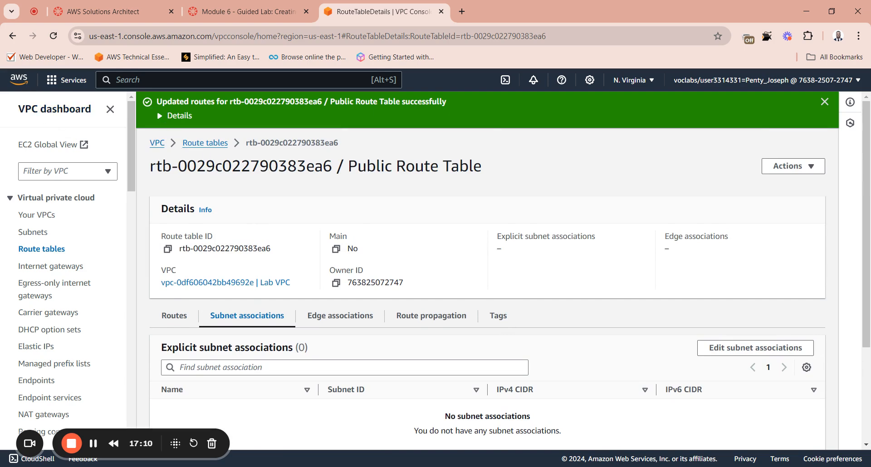
click(206, 146)
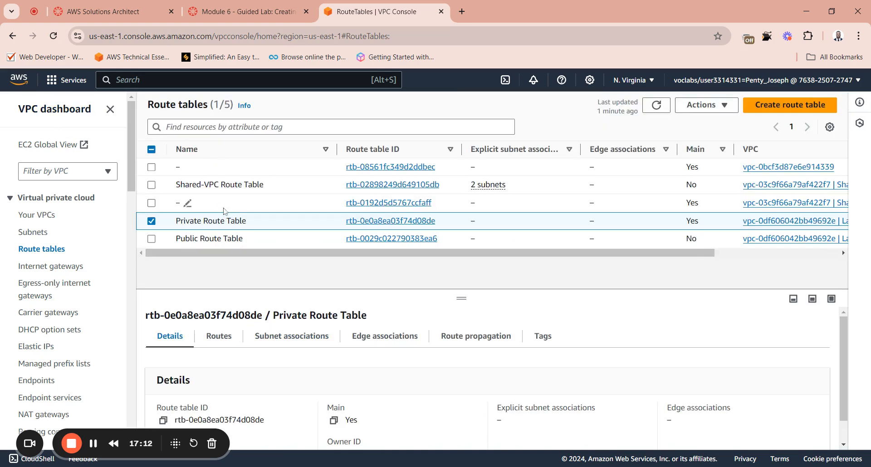
Step: Open the Public Route Table's details to check its routes, return to the route table list and dismiss the error banner
click(151, 222)
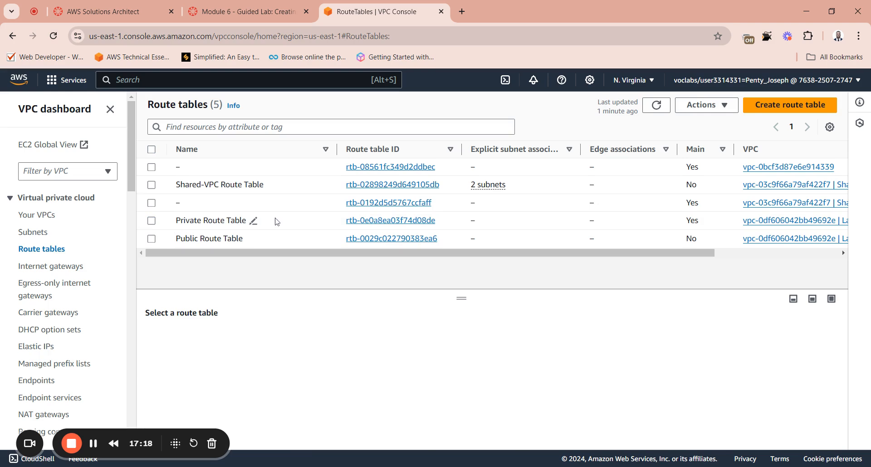
click(363, 239)
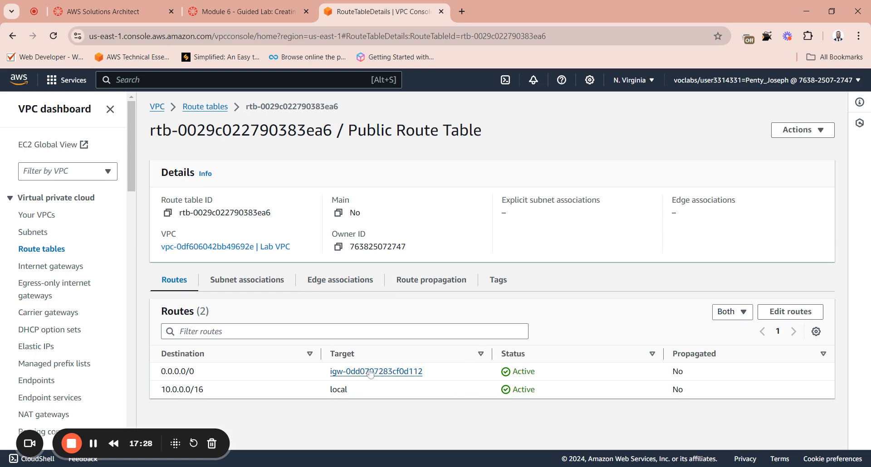
click(12, 36)
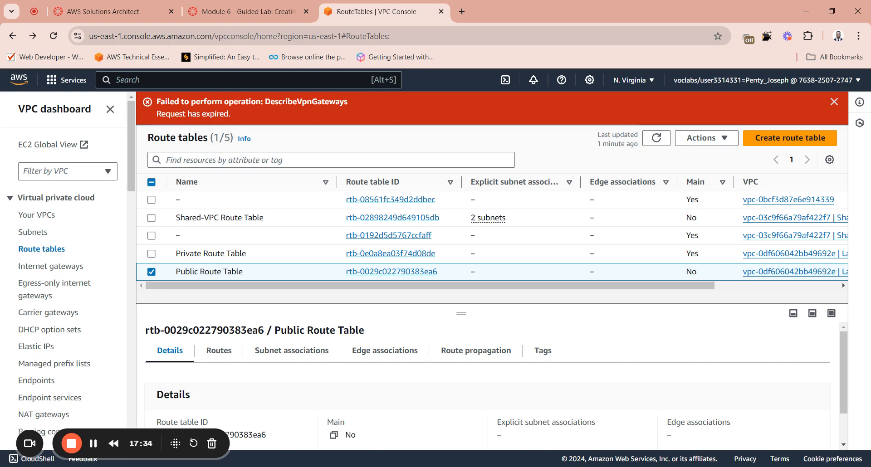
click(834, 102)
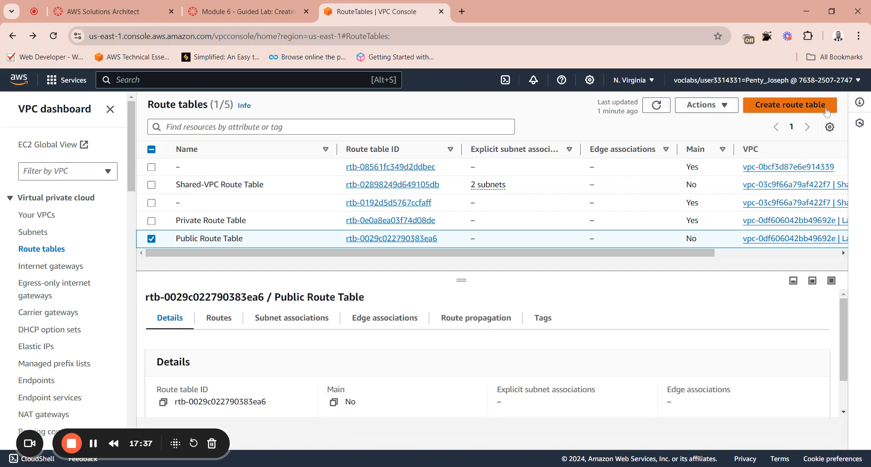
Step: Refresh the route table list and check the Public Route Table's explicit subnet associations
click(154, 241)
click(154, 240)
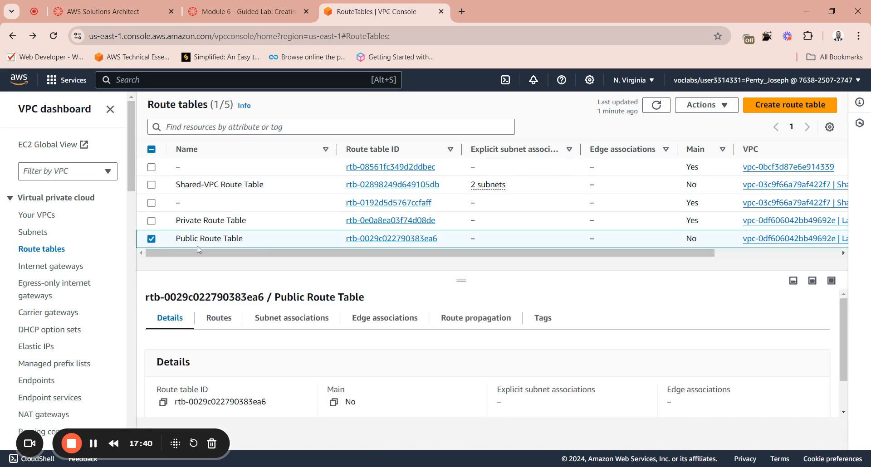
click(667, 106)
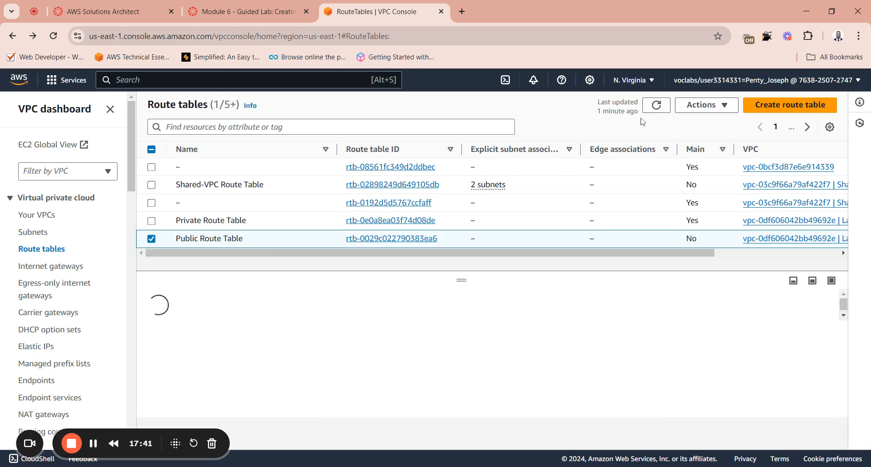
click(151, 240)
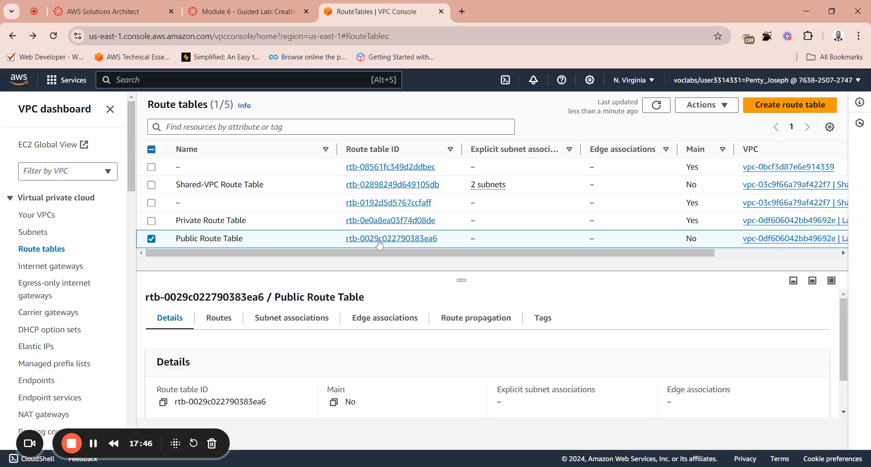
click(296, 323)
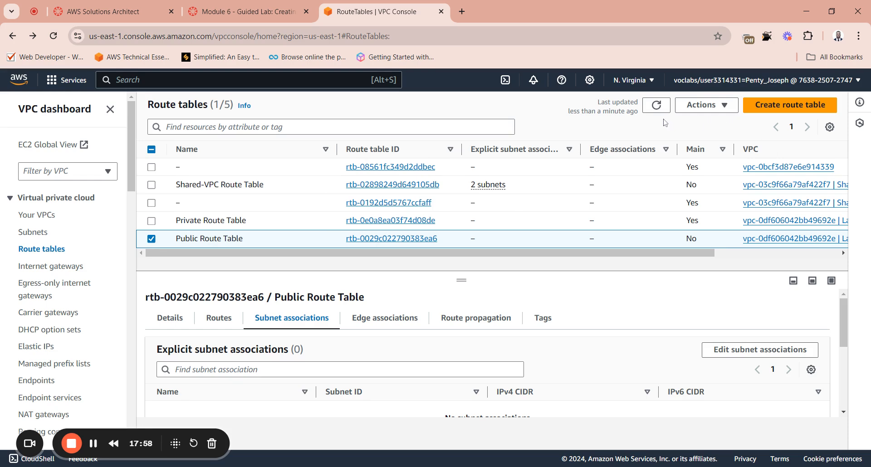
click(151, 239)
click(657, 105)
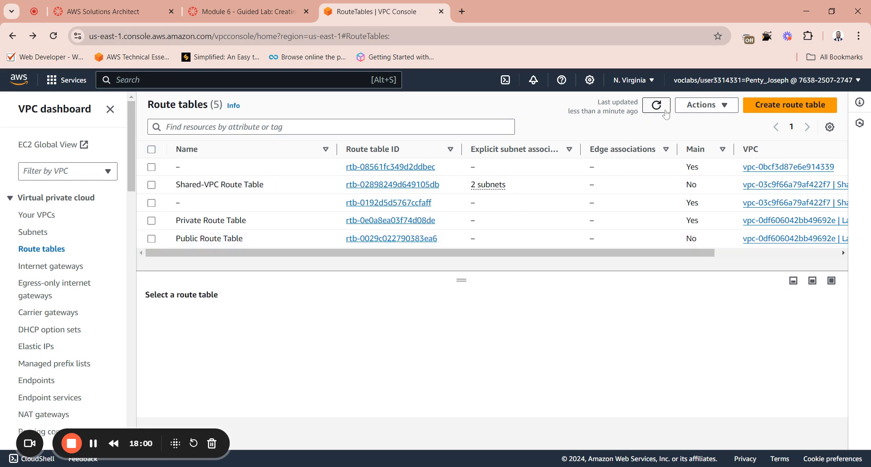
Step: Review the destinations and targets of the Public Route Table's routes
click(159, 245)
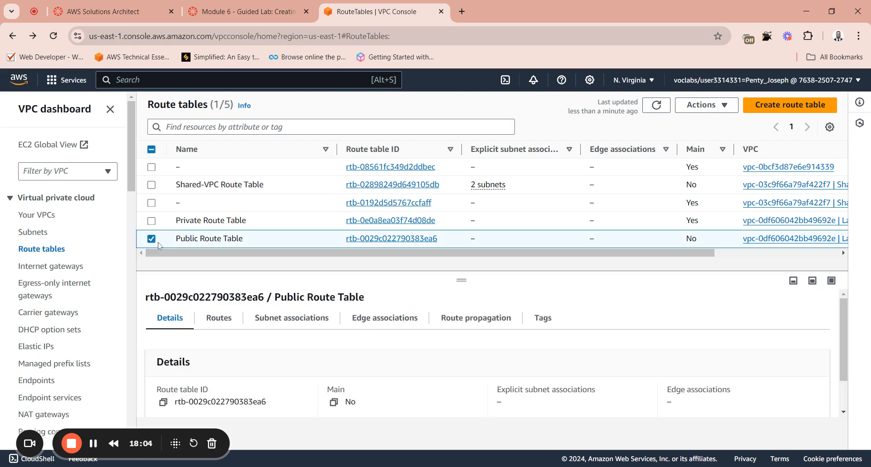
click(220, 319)
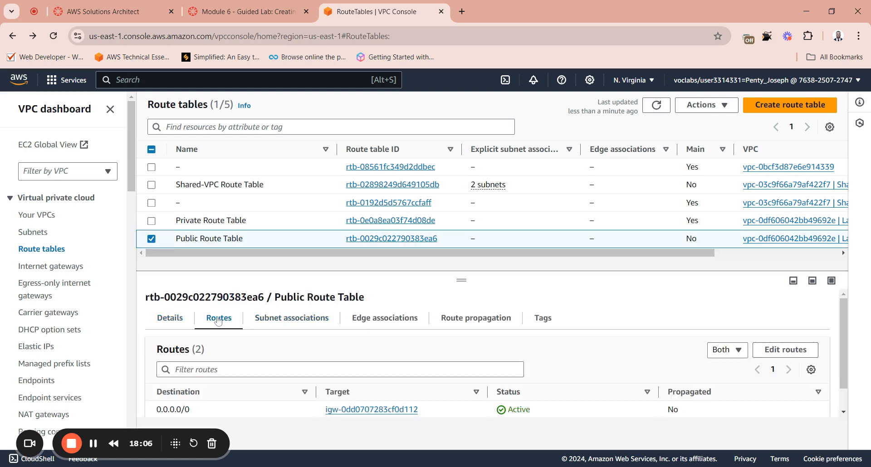
scroll(347, 349, down, 1)
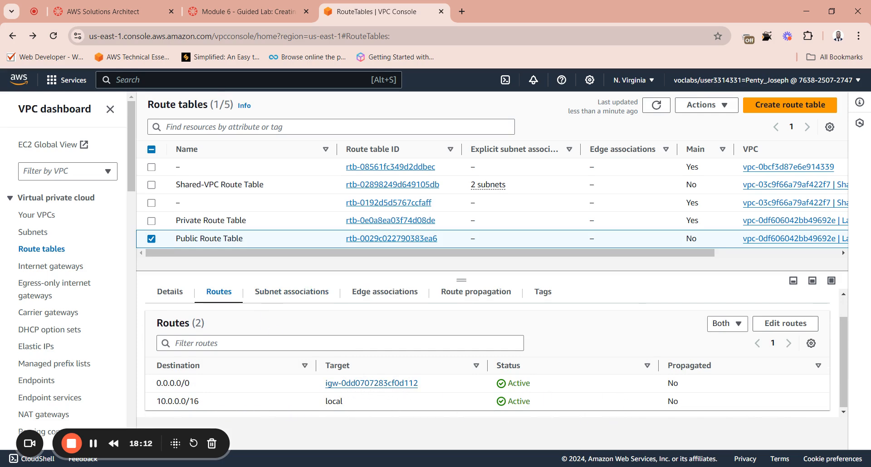
Step: Edit the Public Route Table's subnet associations to include Public Subnet, and save the associations
click(285, 297)
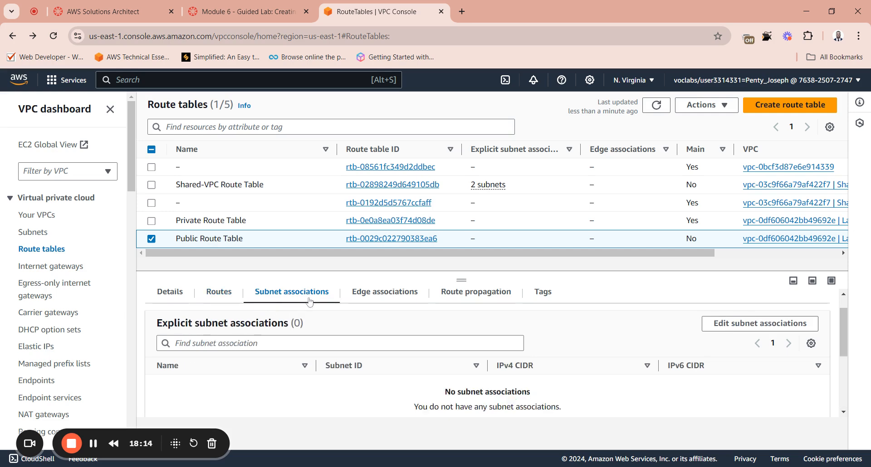
scroll(501, 359, down, 3)
scroll(501, 359, up, 4)
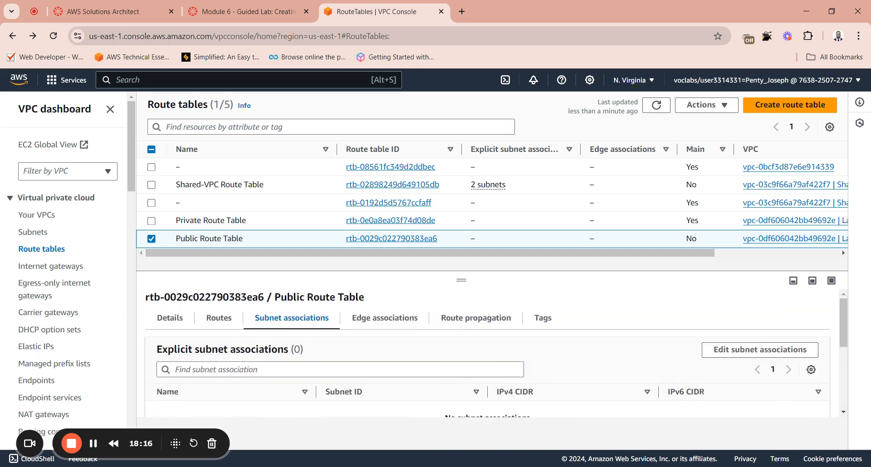
scroll(357, 372, down, 1)
scroll(565, 374, up, 1)
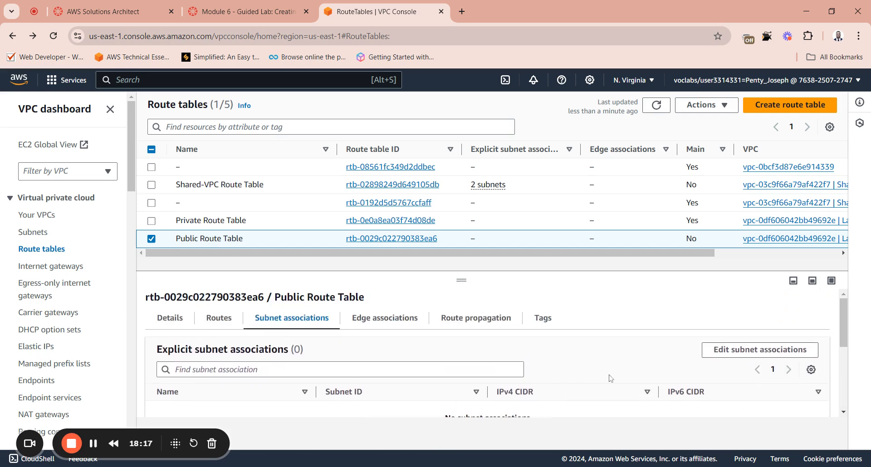
click(756, 351)
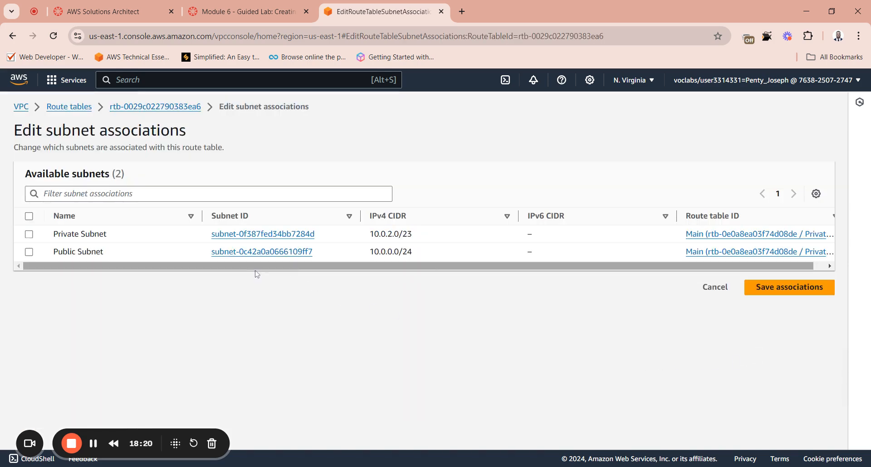
click(29, 252)
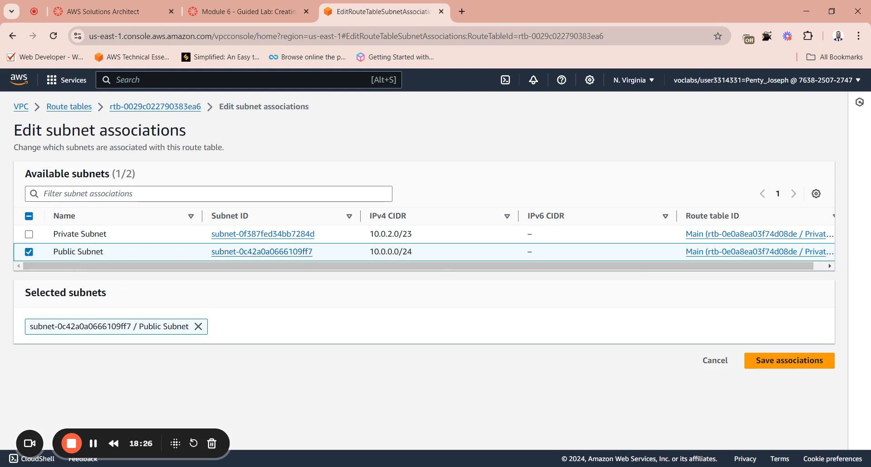
click(773, 359)
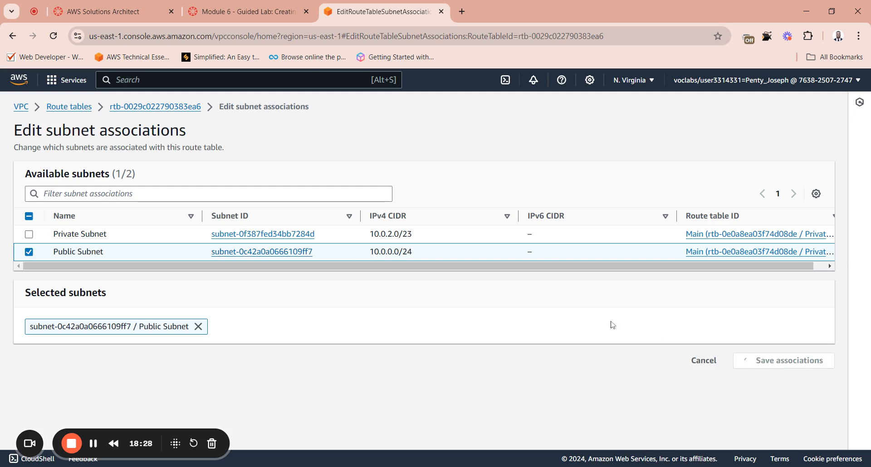
Step: Switch to the lab page and read from instruction 27 through the public subnet summary to instruction 32 of Task 5
click(245, 11)
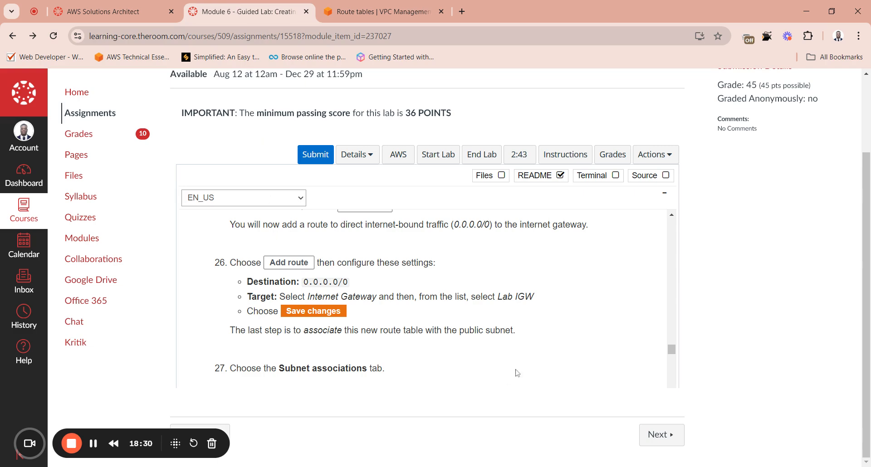
drag(246, 369, 345, 376)
click(598, 376)
drag(673, 352, 674, 361)
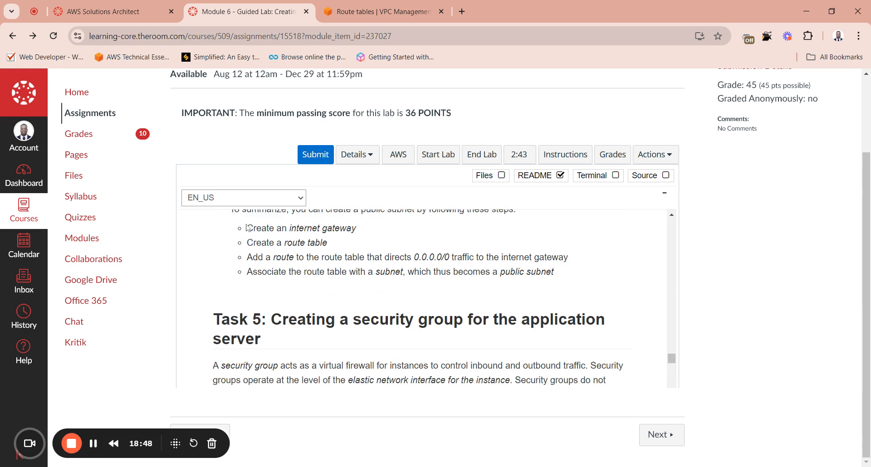
drag(247, 228, 334, 272)
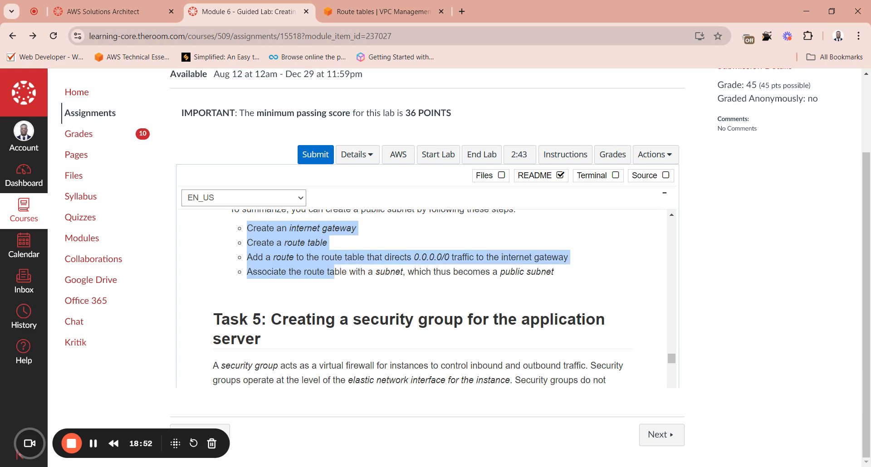
click(339, 279)
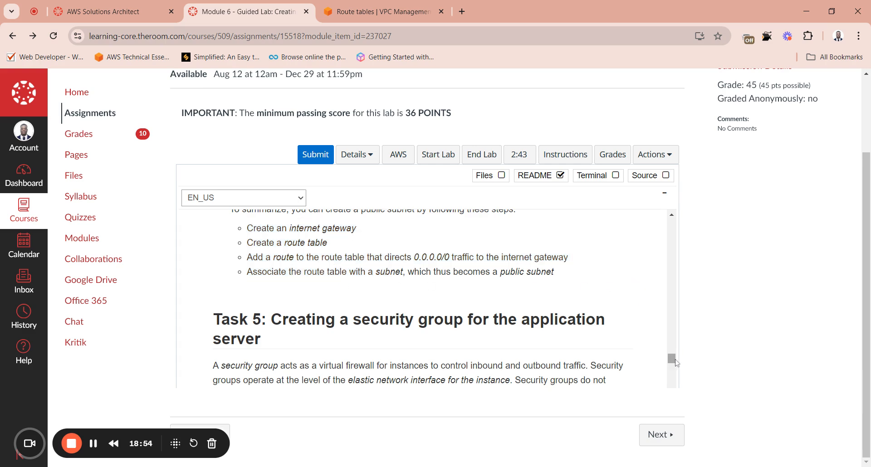
drag(675, 359, 631, 371)
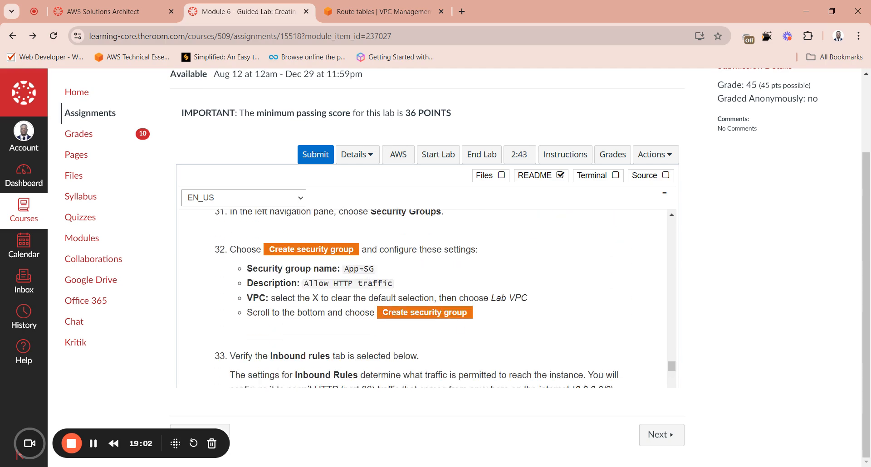
Step: Copy the security group name App-SG from the lab instructions, and open and refresh the Security Groups list in the VPC console
drag(374, 269, 345, 275)
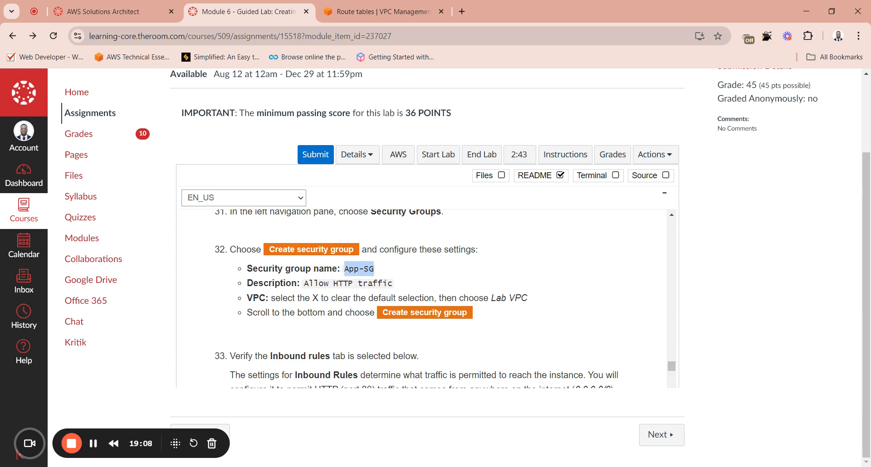
click(376, 11)
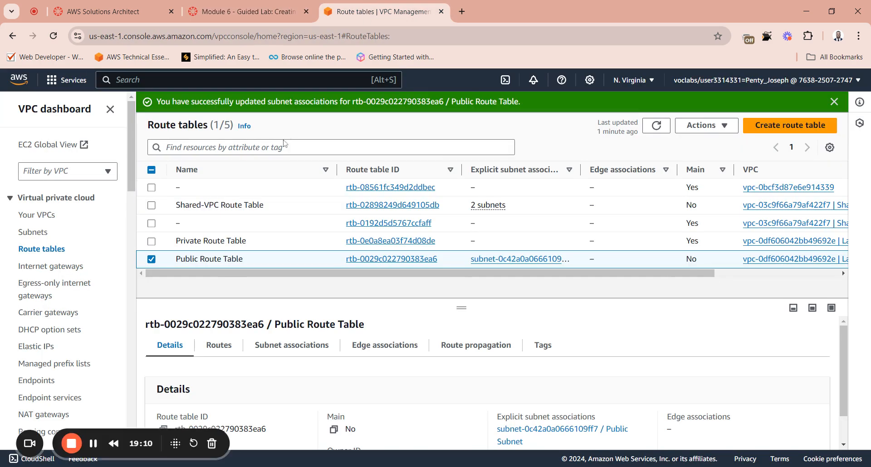
drag(132, 154, 128, 211)
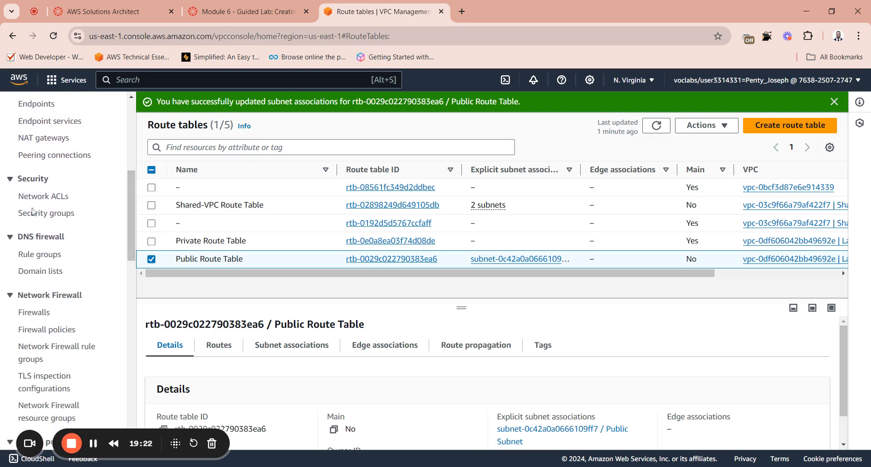
click(46, 213)
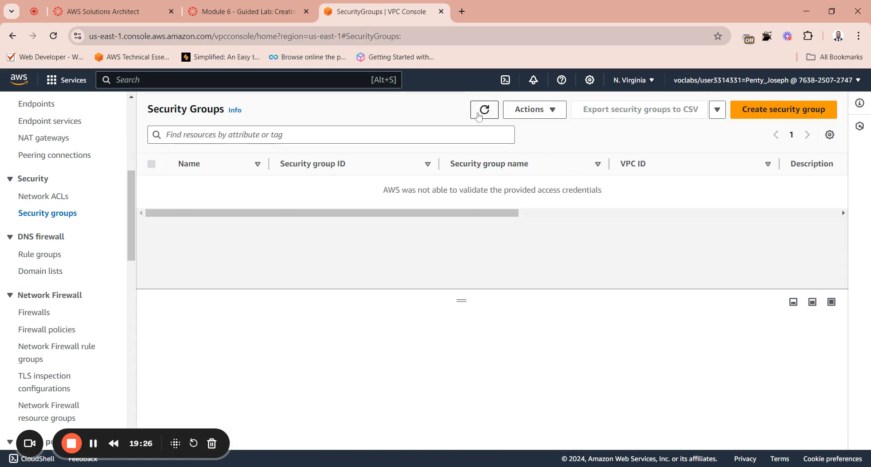
click(483, 110)
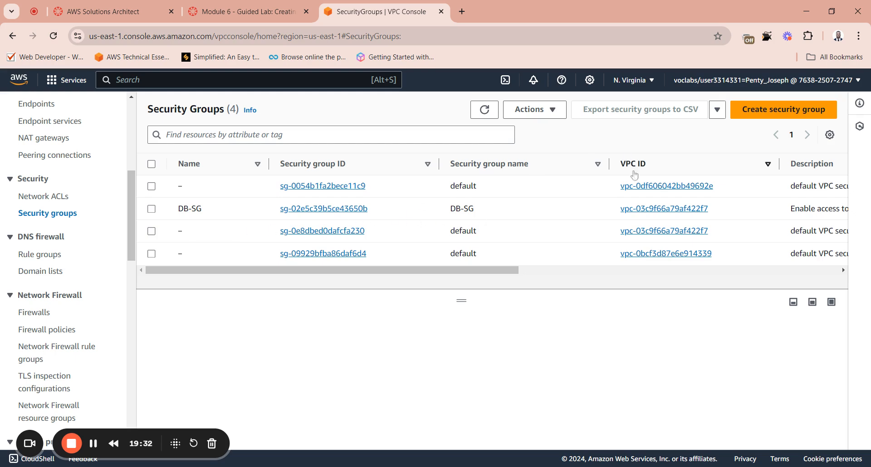
Step: Start creating a security group and name it App-SG
click(772, 114)
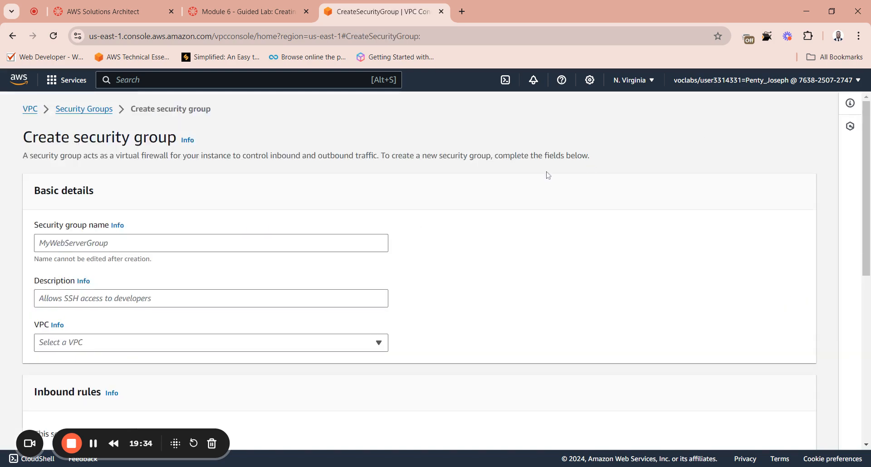
scroll(115, 241, down, 6)
scroll(73, 200, up, 6)
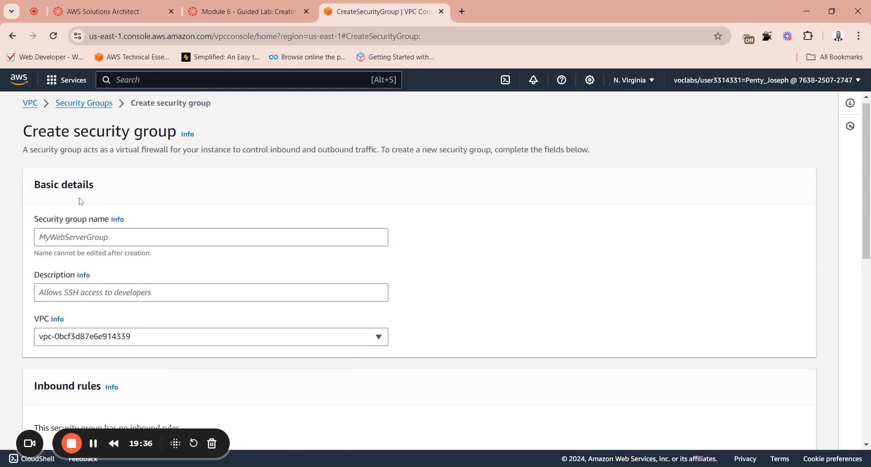
click(61, 249)
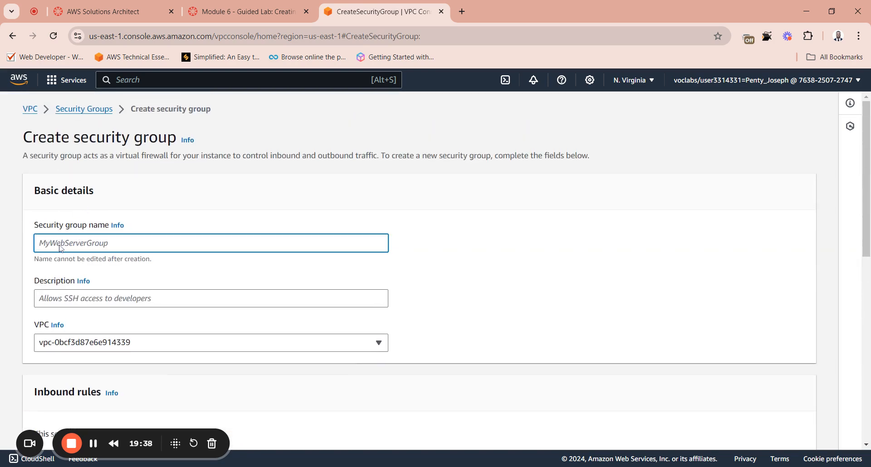
text(App-SG)
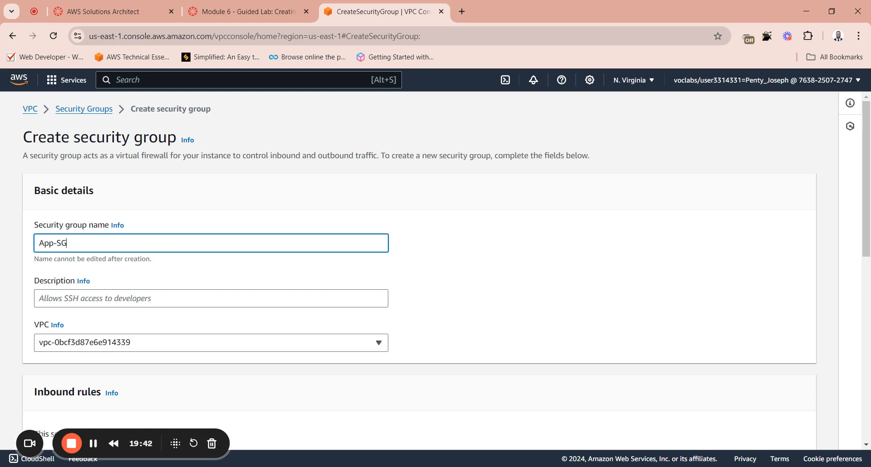
key(Tab)
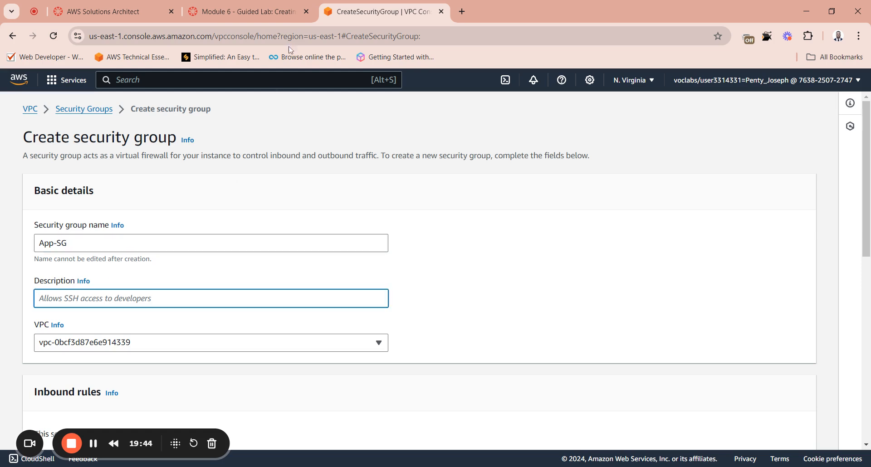
Step: Copy "Allow HTTP traffic" from the lab page and enter it as the security group's description in the VPC console
click(269, 14)
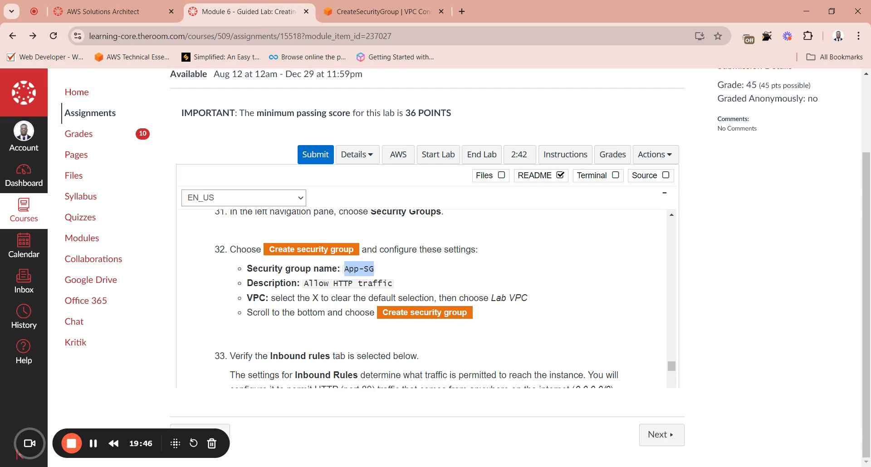
drag(393, 283, 304, 283)
key(ctrl+c)
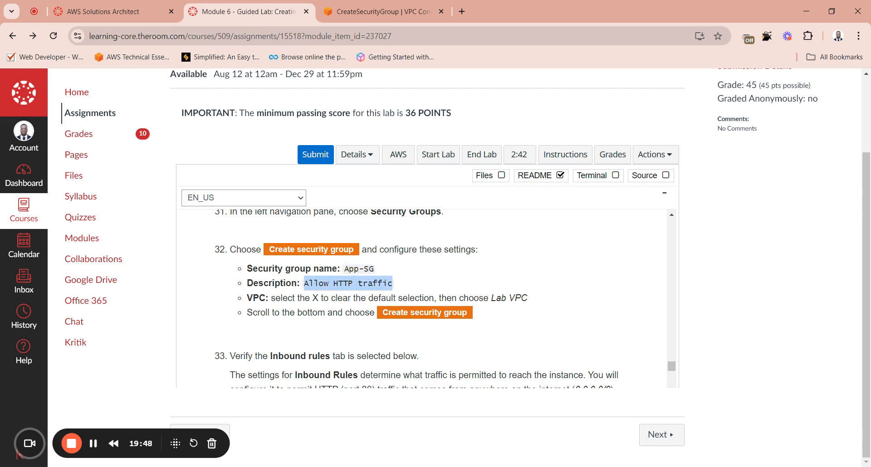
click(363, 12)
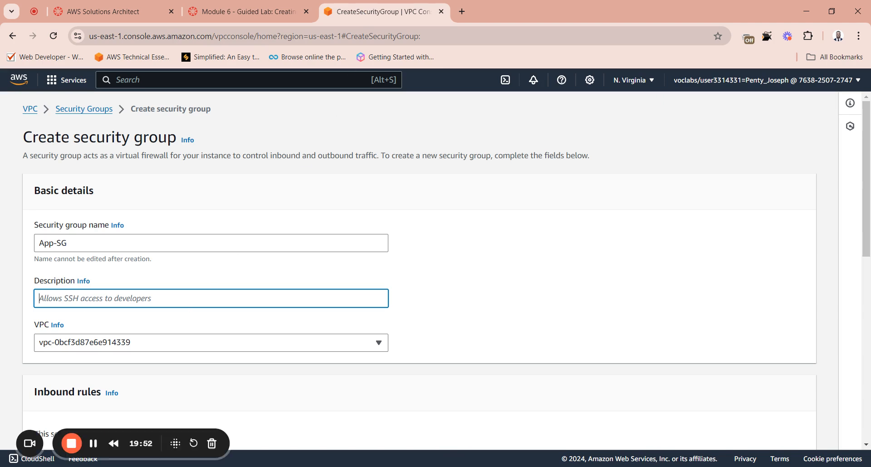
key(ctrl+v)
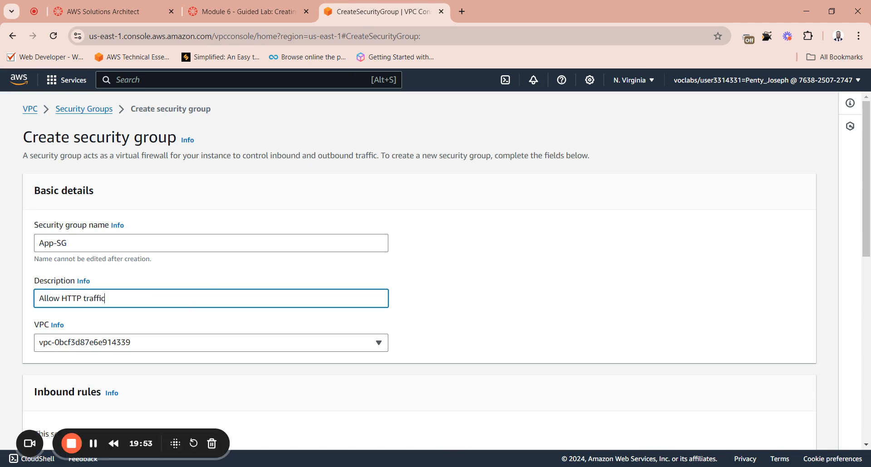
Step: Set the security group's VPC to Lab VPC, look over its rules and tags, and switch back to the lab instructions
click(158, 344)
click(171, 289)
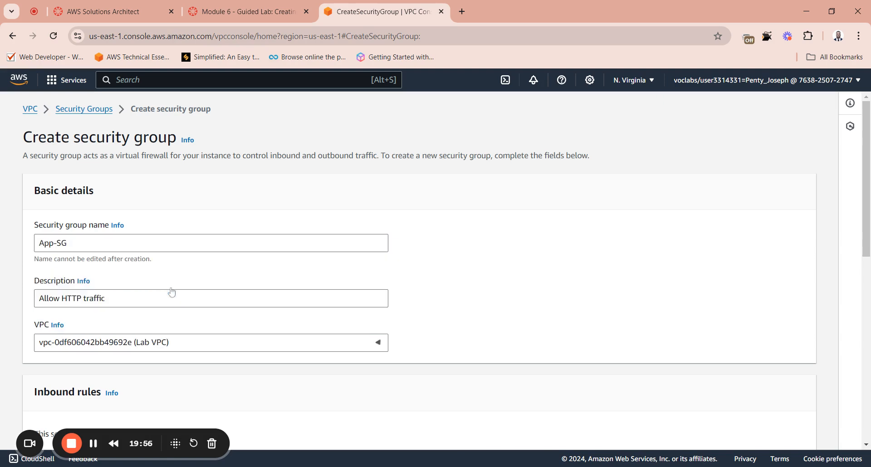
scroll(213, 331, down, 5)
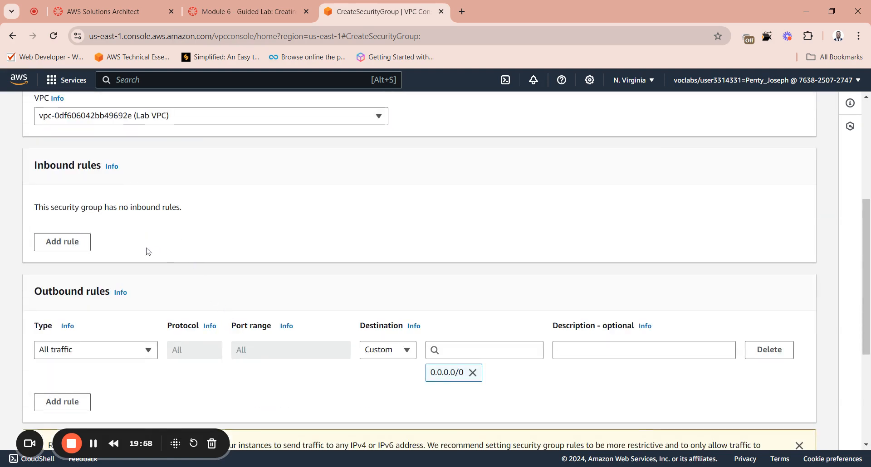
scroll(203, 268, down, 4)
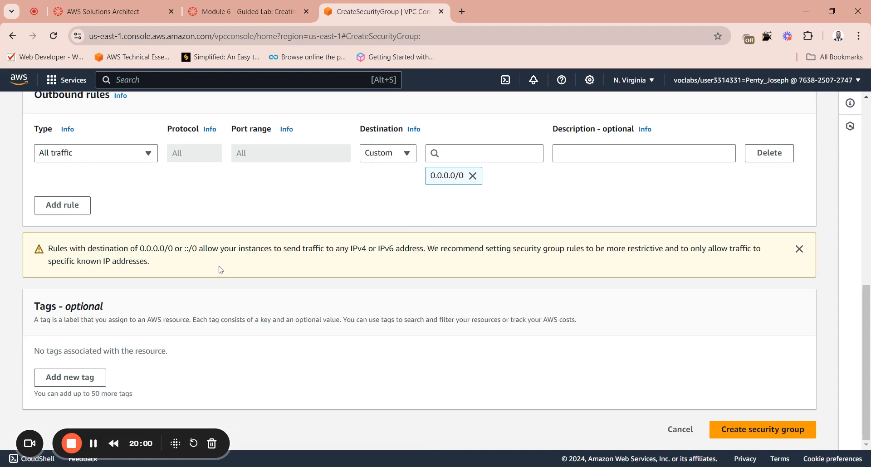
click(274, 13)
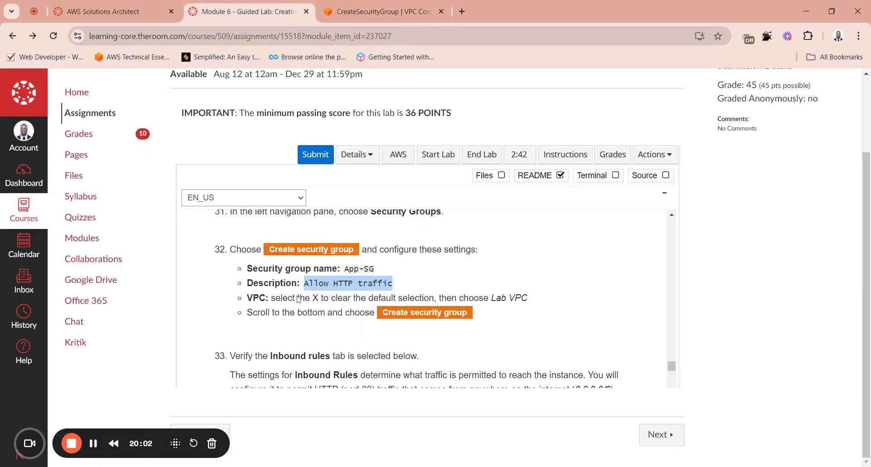
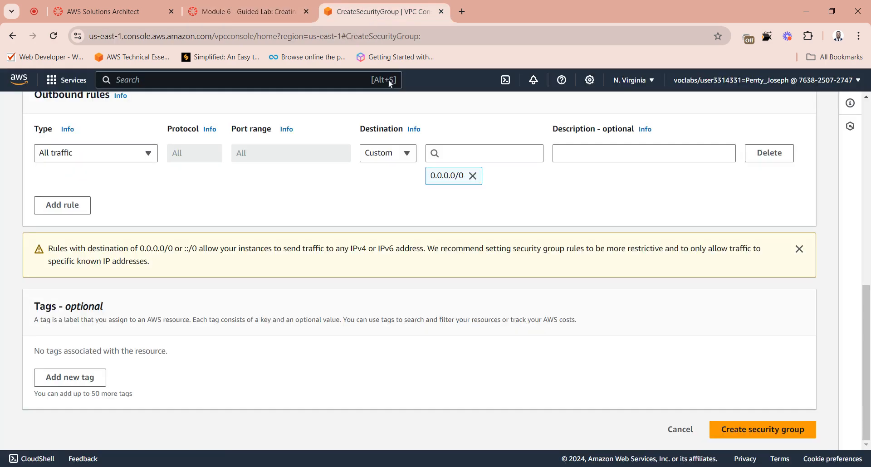
Step: Create the App-SG security group in the VPC console and look over its details and inbound rules
click(381, 12)
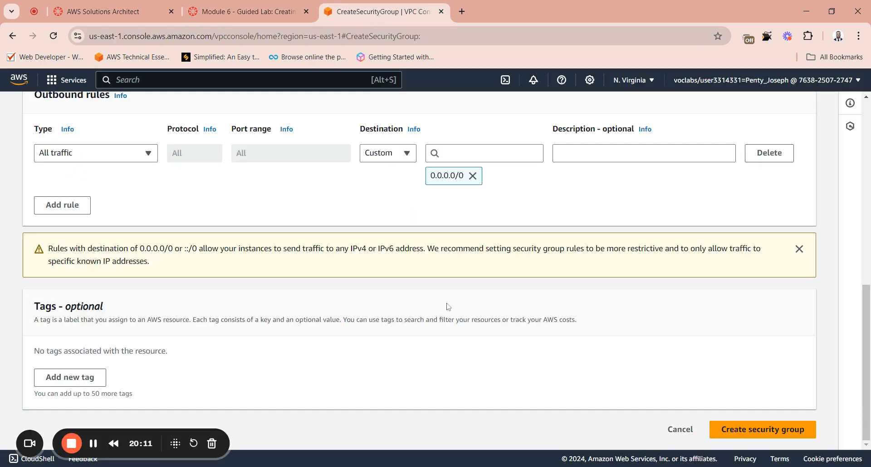
click(767, 435)
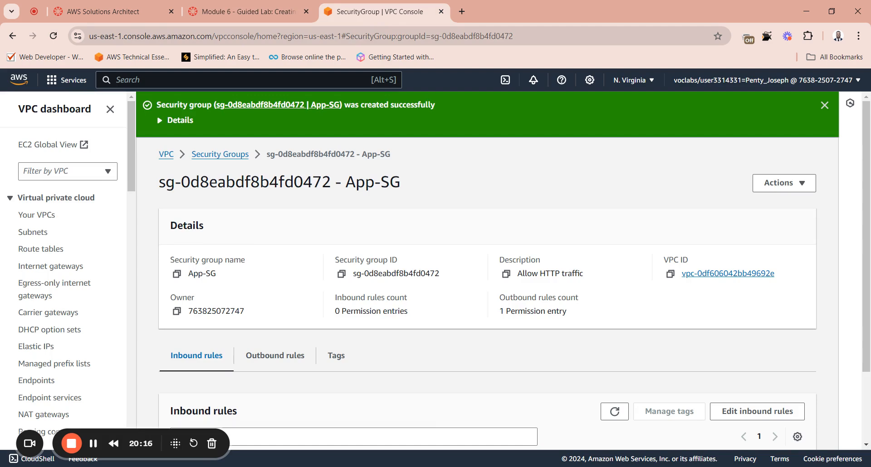
scroll(237, 247, down, 2)
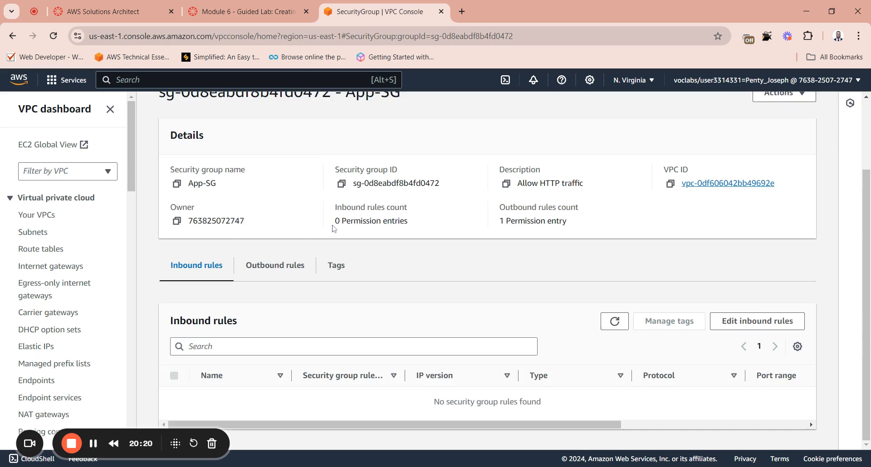
scroll(336, 235, up, 2)
scroll(333, 229, down, 2)
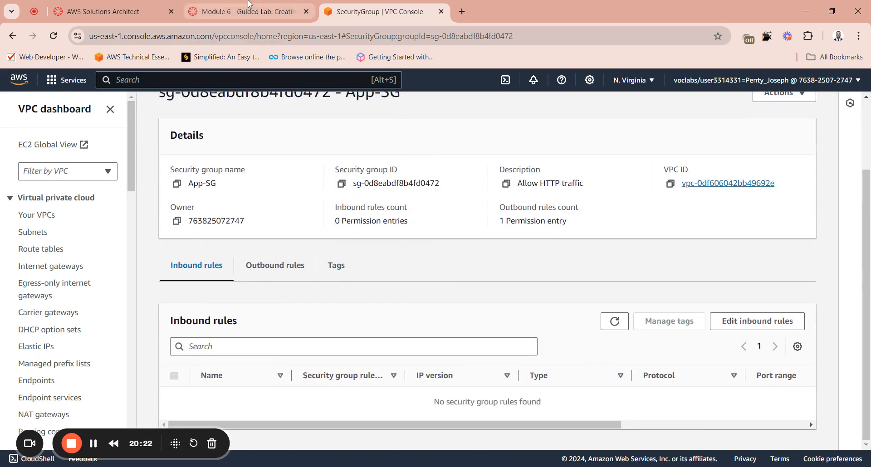
Step: Read the lab instructions on verifying and editing App-SG's inbound rules, and check the inbound rules in the VPC console
key(ctrl+shift+Tab)
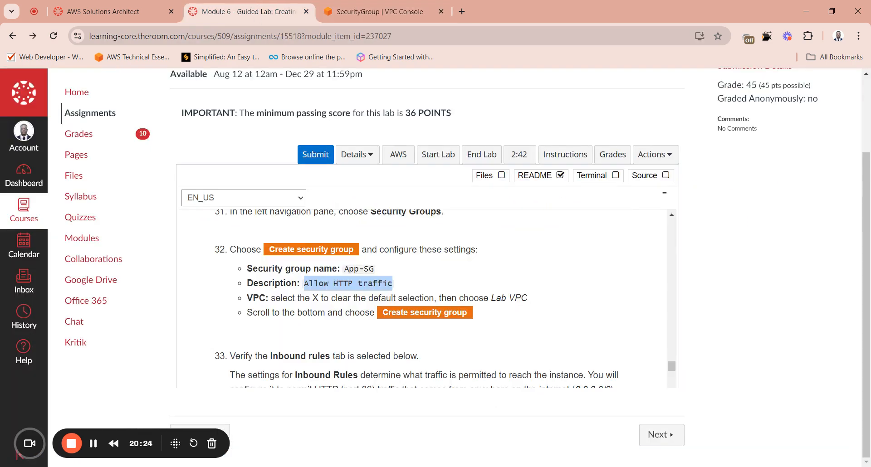
scroll(422, 299, down, 2)
scroll(383, 317, down, 3)
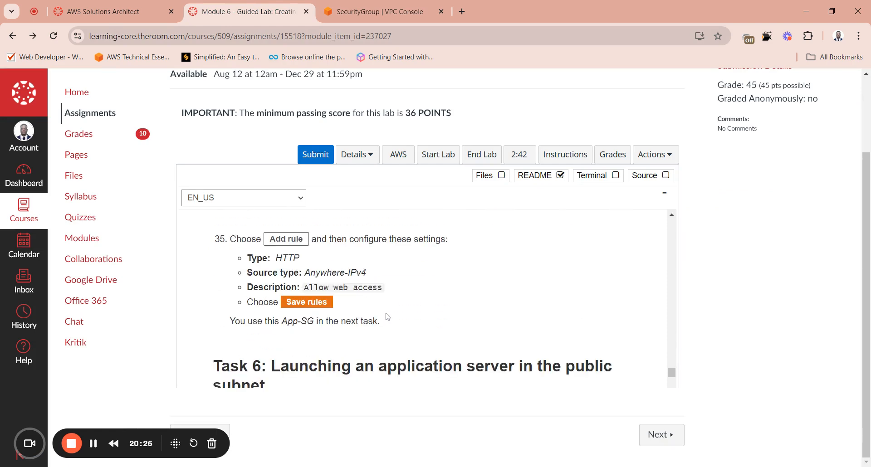
scroll(408, 300, up, 3)
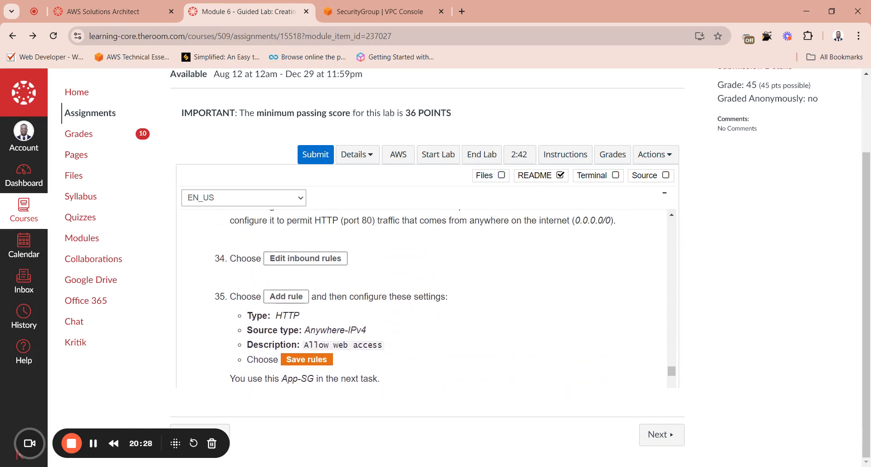
scroll(327, 304, down, 4)
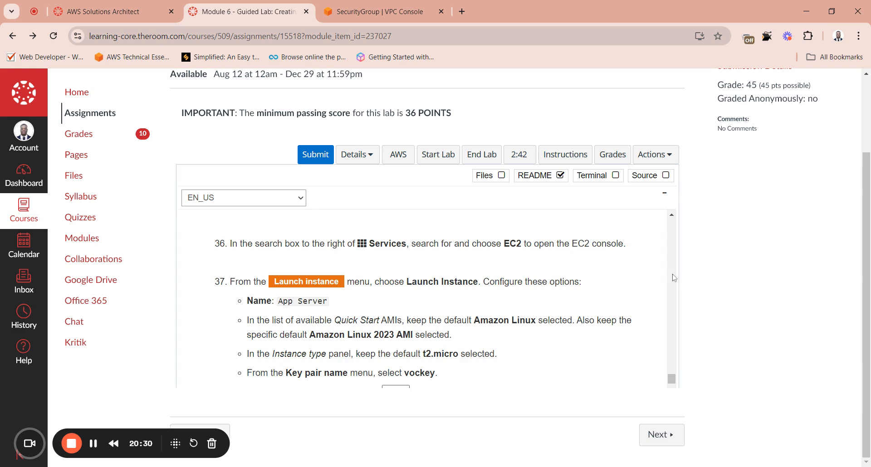
scroll(675, 221, up, 4)
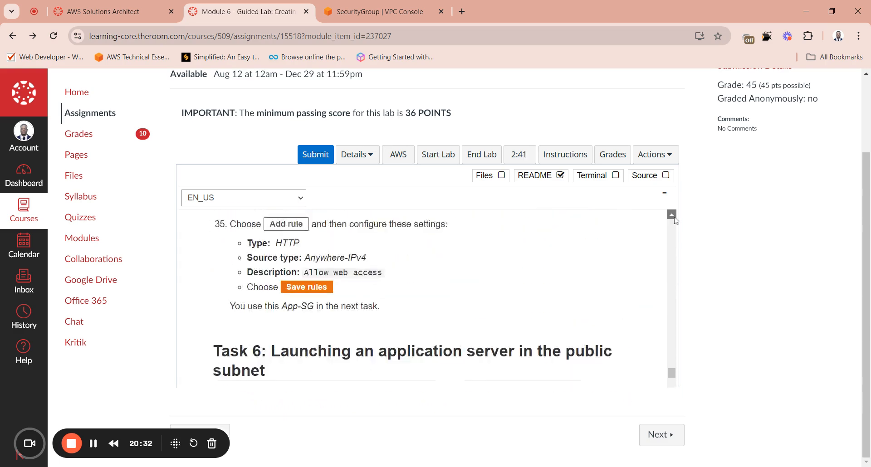
scroll(676, 221, up, 2)
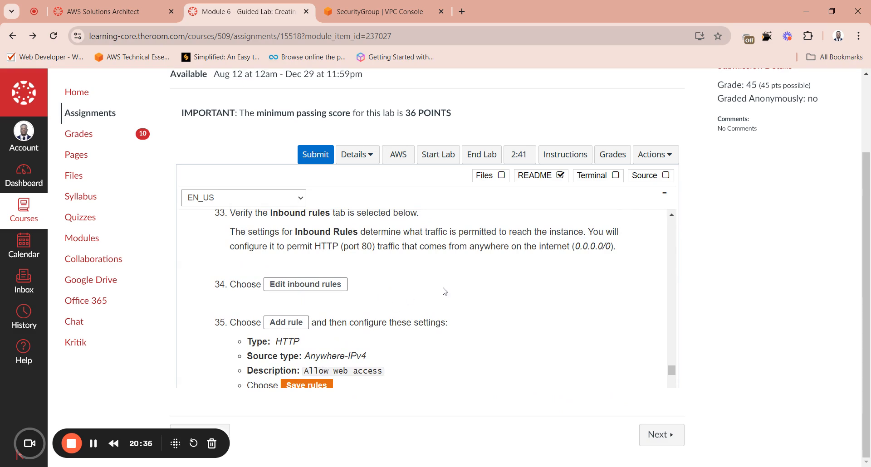
scroll(672, 215, up, 1)
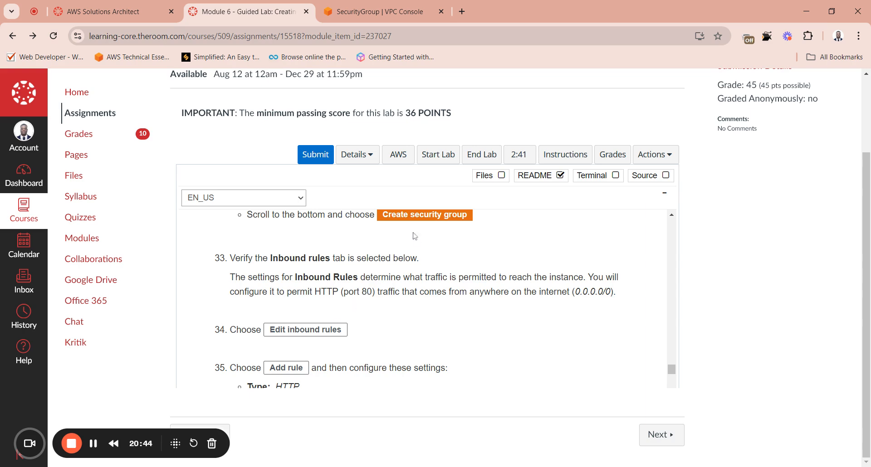
click(373, 13)
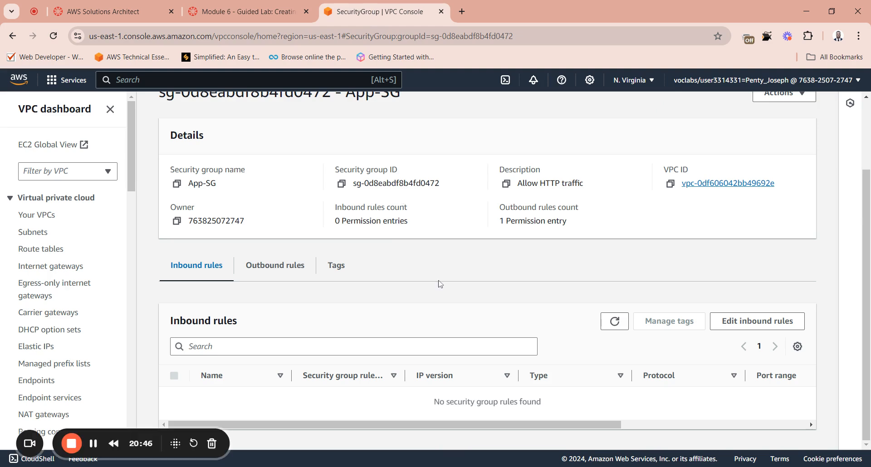
Step: Copy the rule description "Allow web access" from the lab instructions and return to the VPC console
click(272, 14)
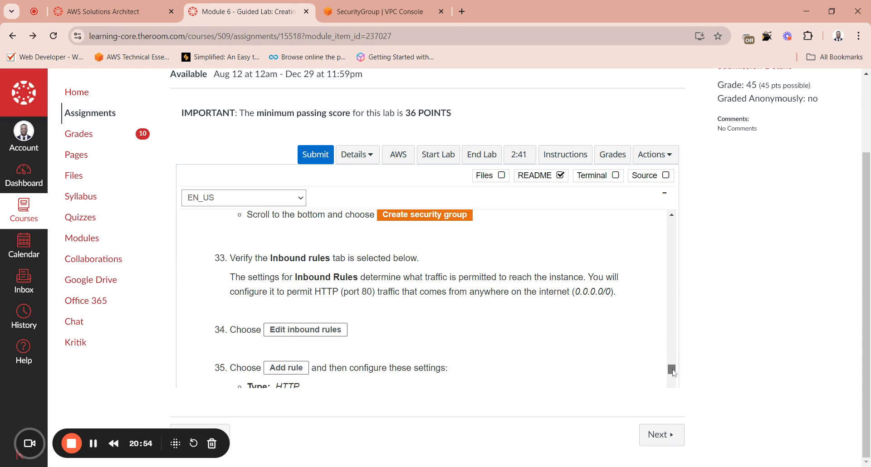
drag(673, 372, 672, 373)
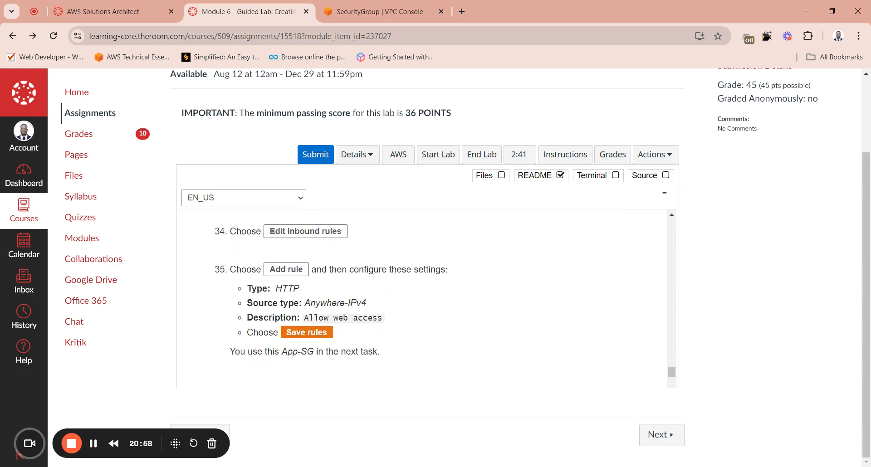
triple_click(343, 318)
click(343, 318)
drag(383, 318, 303, 318)
key(ctrl+c)
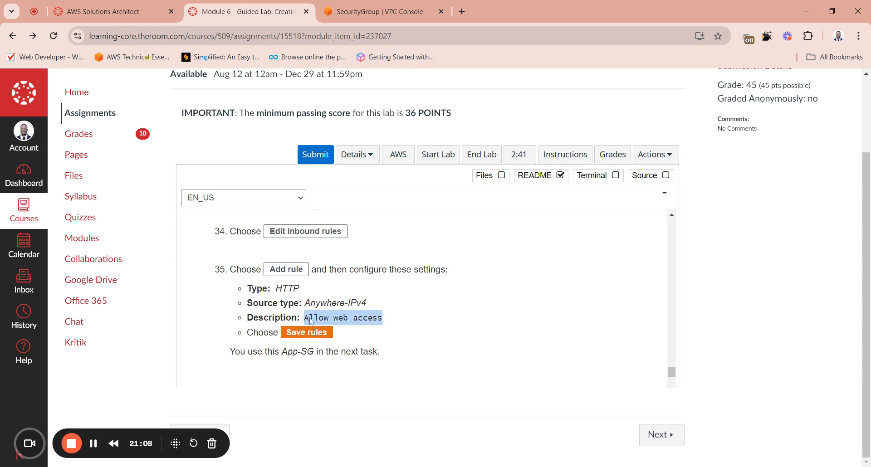
key(ctrl+Tab)
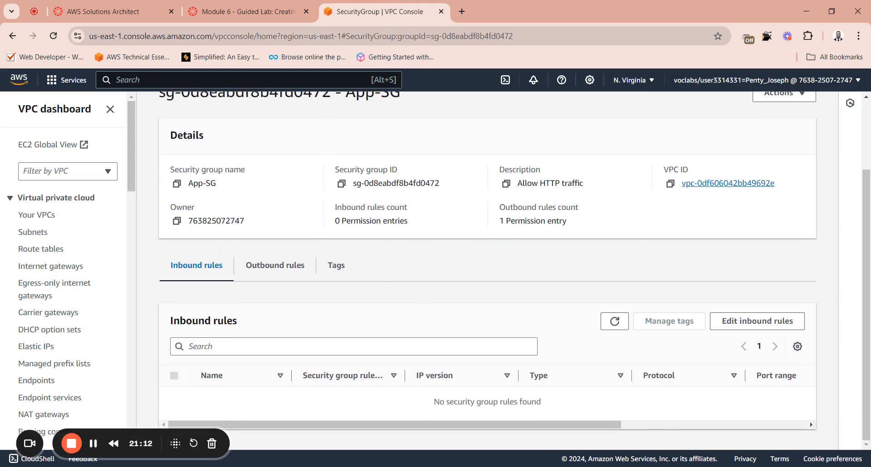
Step: Add an inbound rule to App-SG with type HTTP and source Anywhere-IPv4
click(751, 326)
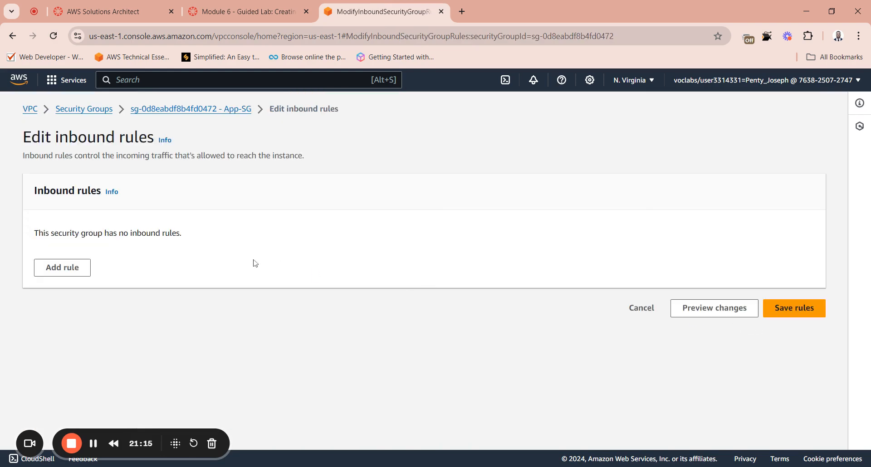
click(75, 269)
click(218, 271)
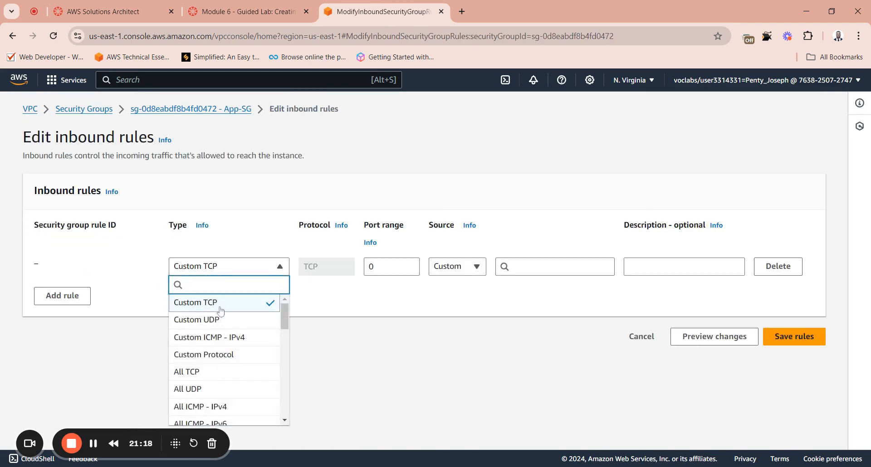
drag(285, 321, 280, 358)
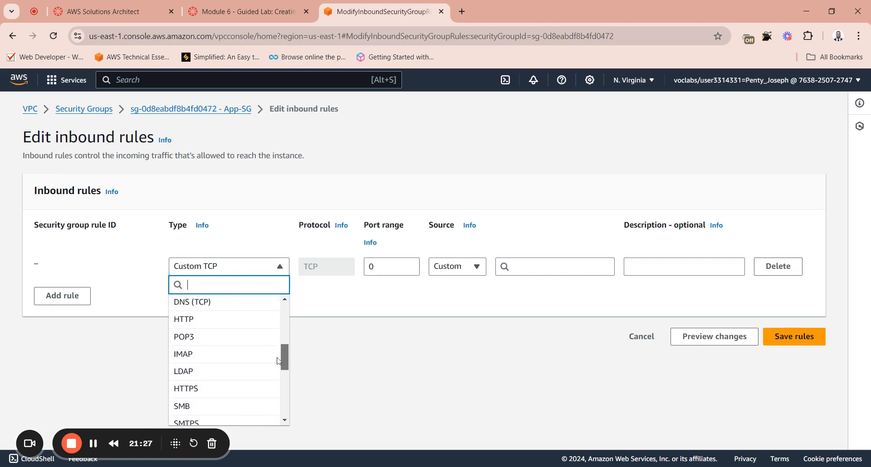
click(190, 320)
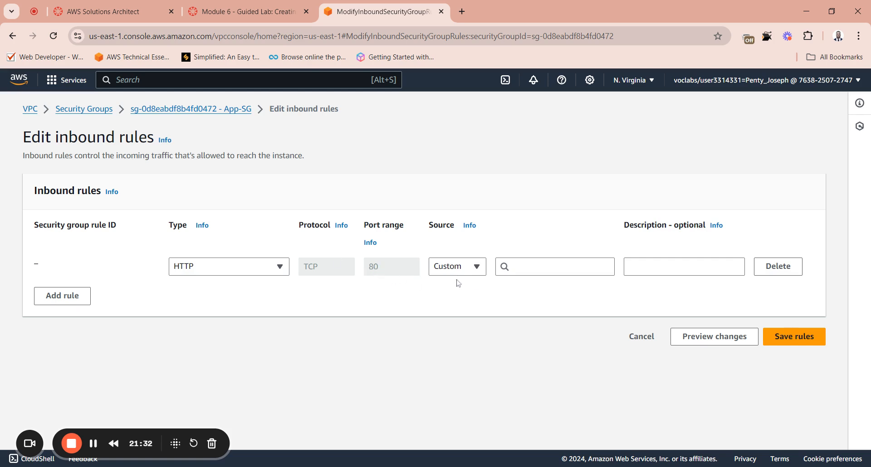
click(469, 268)
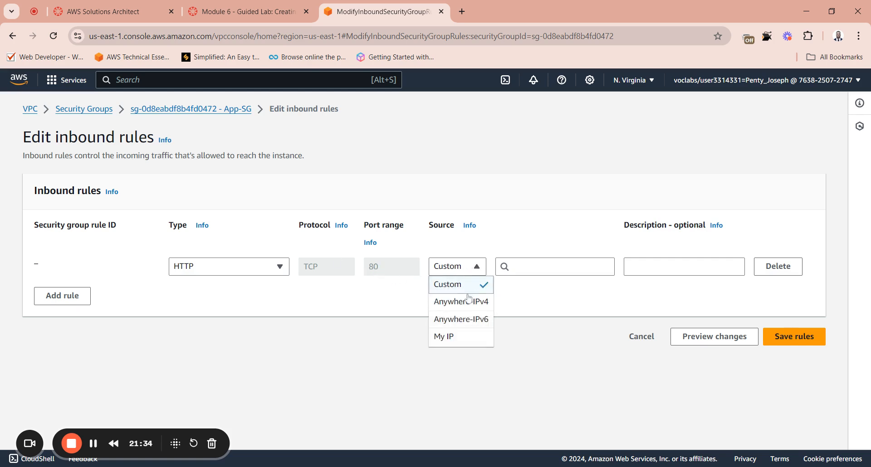
click(457, 306)
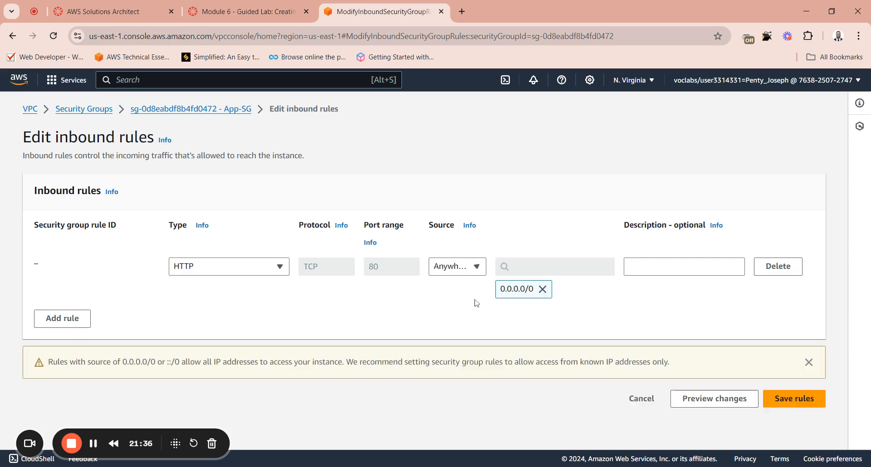
Step: Describe the inbound rule as "Allow web access", check it against the lab instructions, and save the rules
click(230, 16)
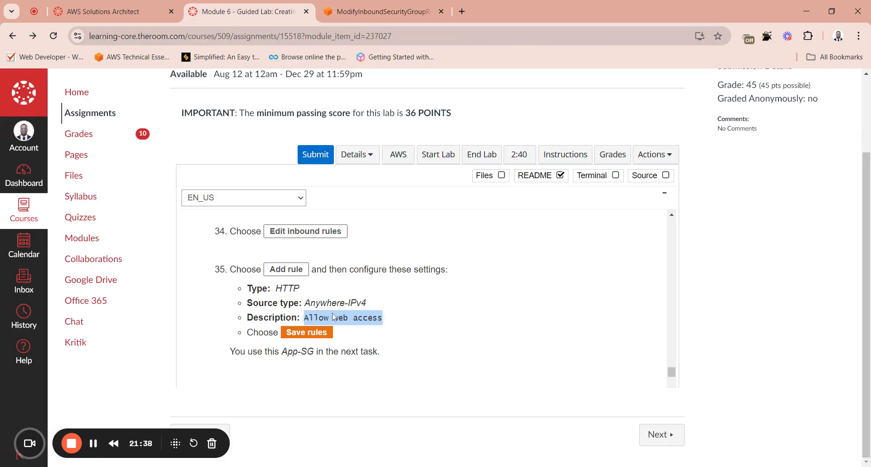
click(366, 5)
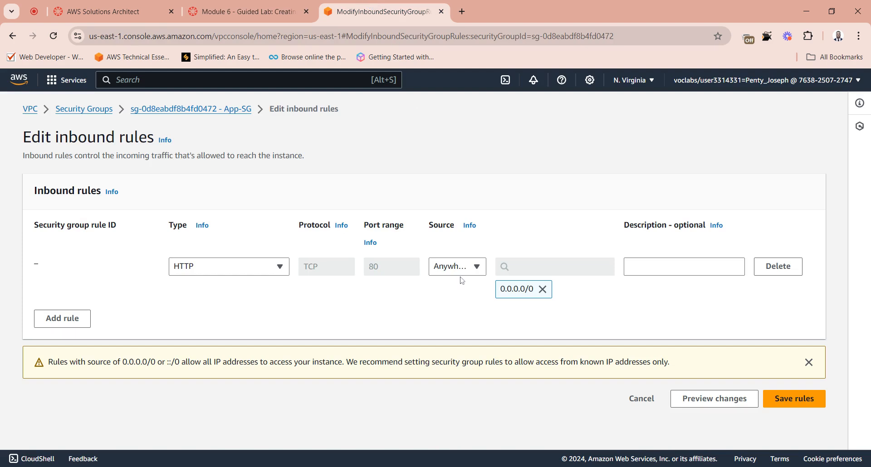
click(631, 267)
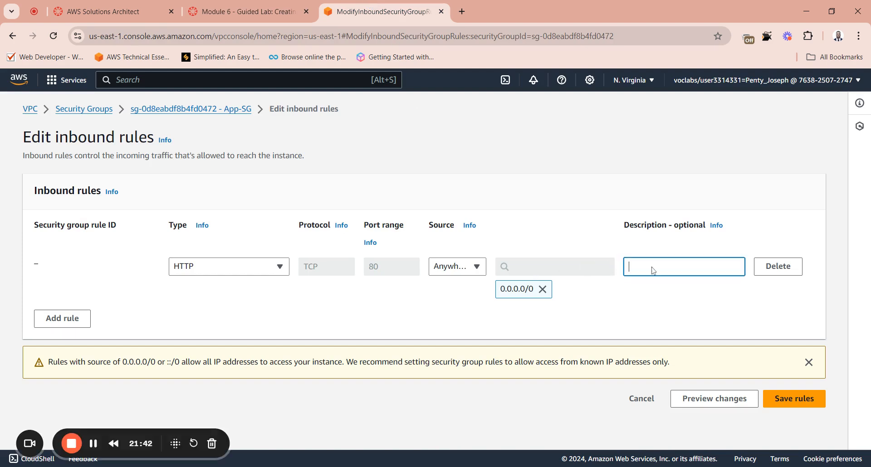
key(ctrl+v)
click(245, 12)
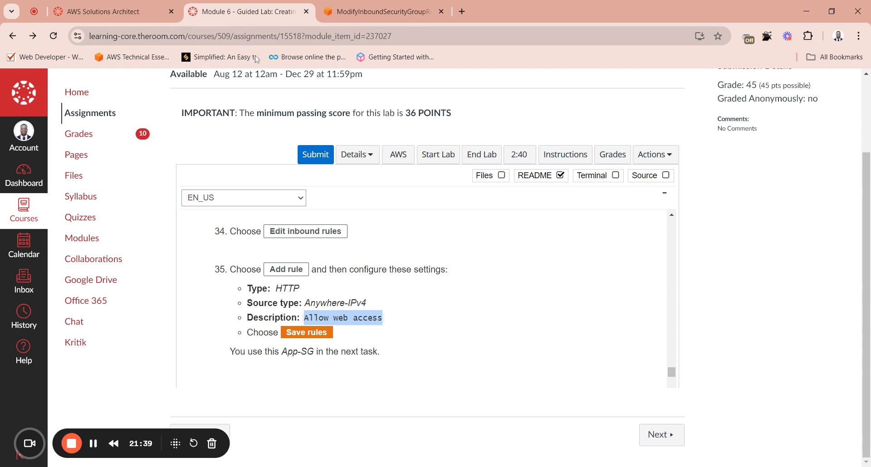
click(353, 5)
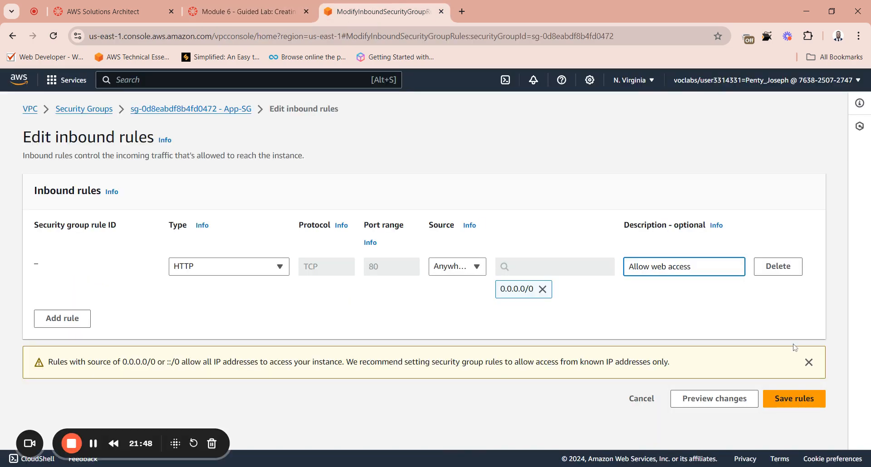
click(793, 404)
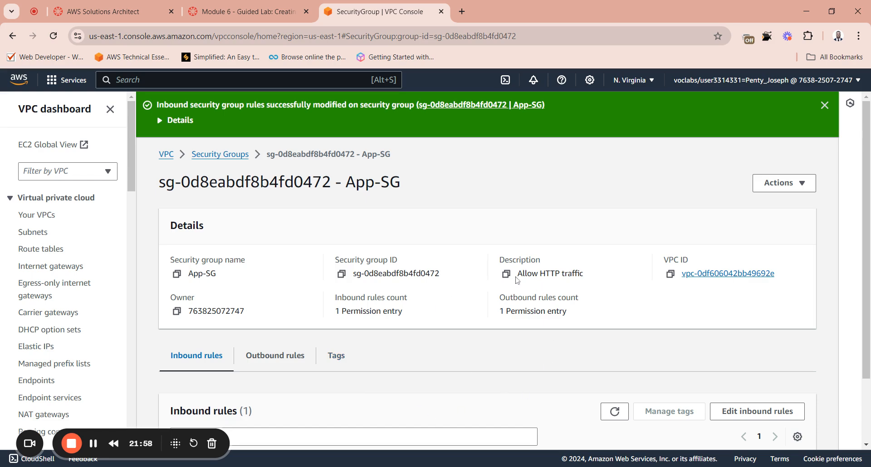
Step: Read the lab's Task 6 instructions on launching an application server and copy the instance name App Server
click(284, 18)
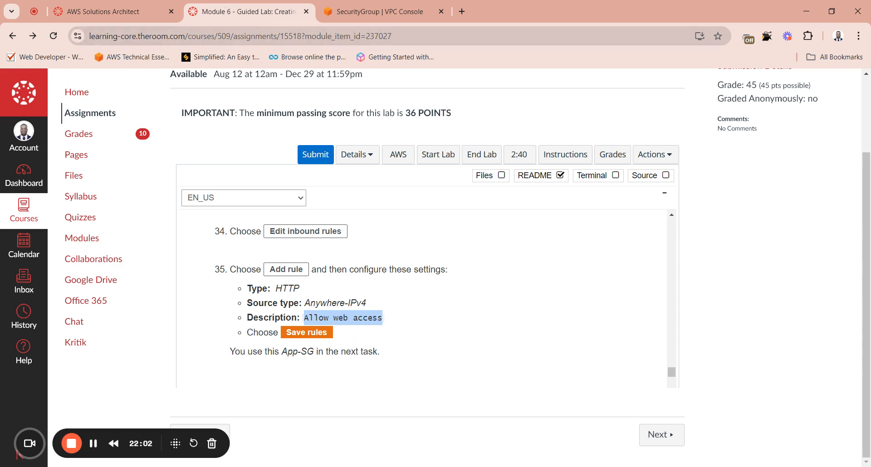
scroll(422, 300, down, 2)
scroll(422, 299, down, 1)
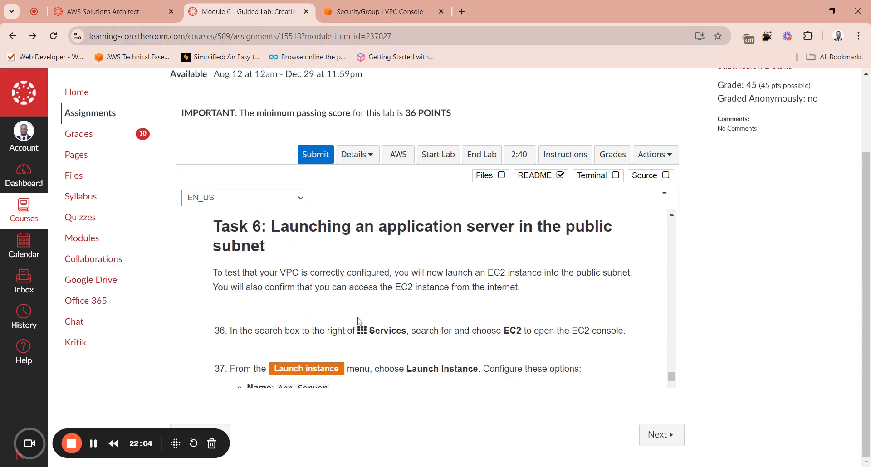
scroll(359, 321, up, 1)
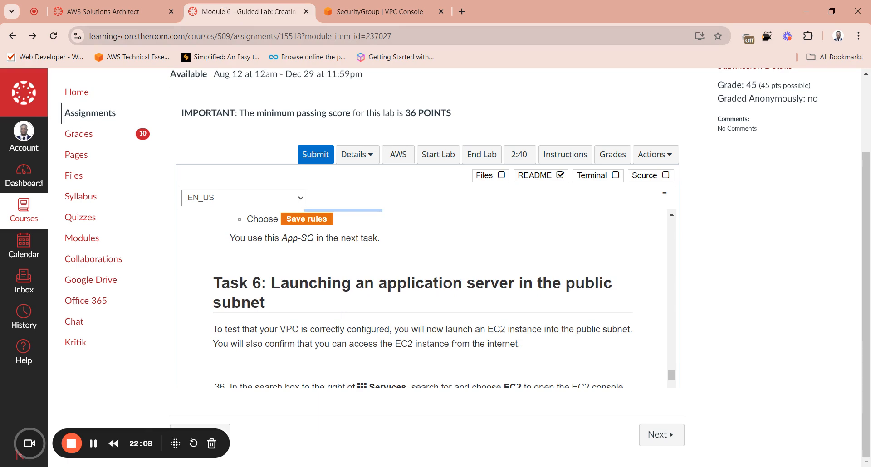
scroll(422, 299, down, 1)
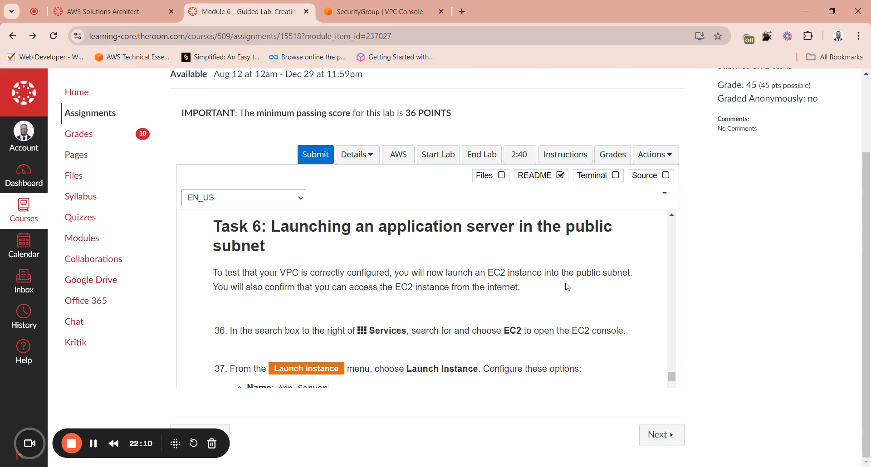
scroll(567, 286, down, 1)
scroll(567, 287, down, 2)
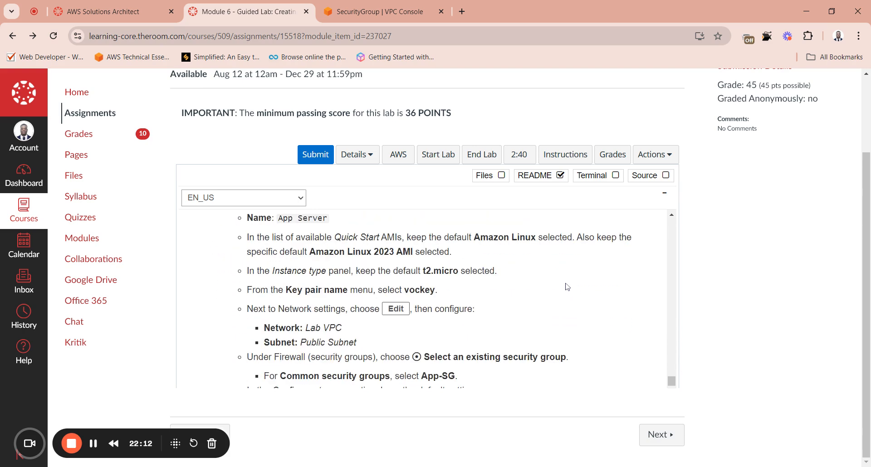
scroll(567, 287, up, 2)
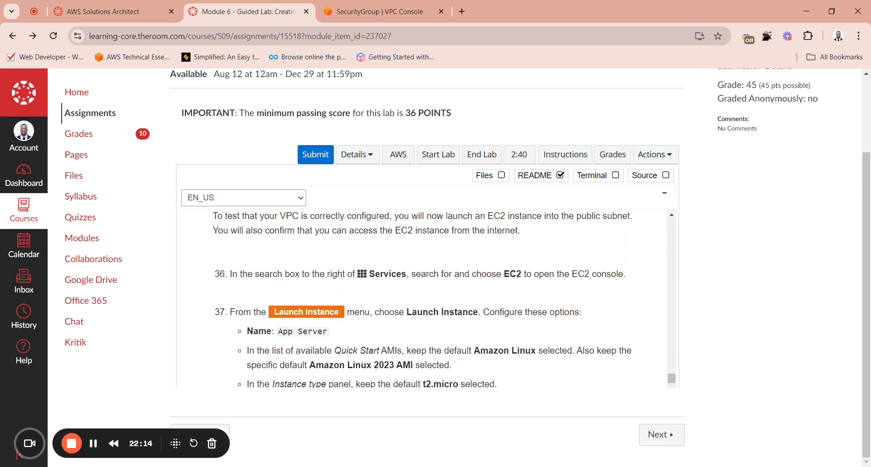
drag(327, 331, 271, 332)
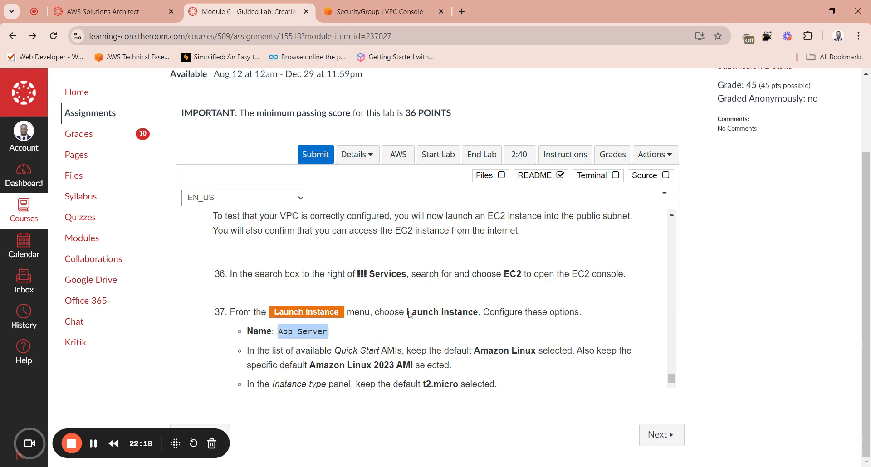
Step: Return to the AWS console and open Console Home in a separate browser tab
click(400, 14)
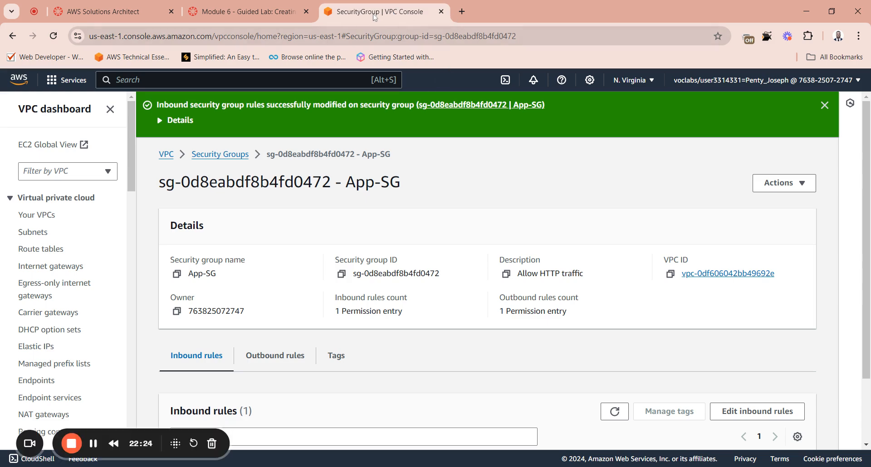
click(426, 127)
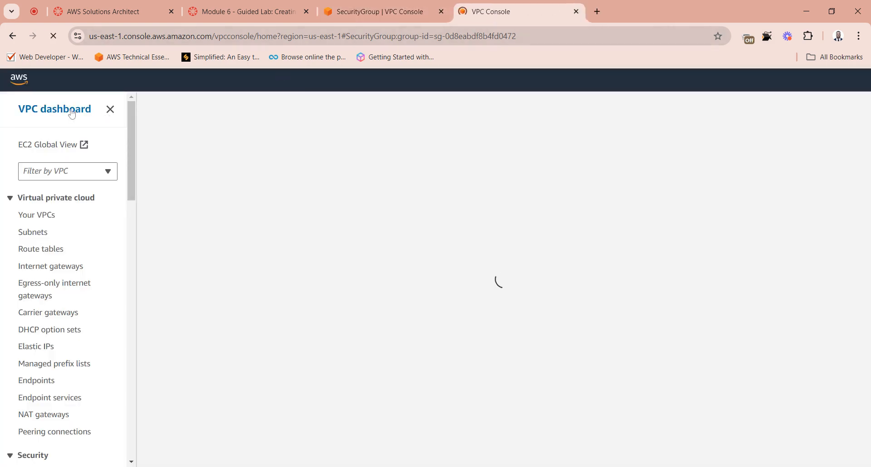
click(110, 110)
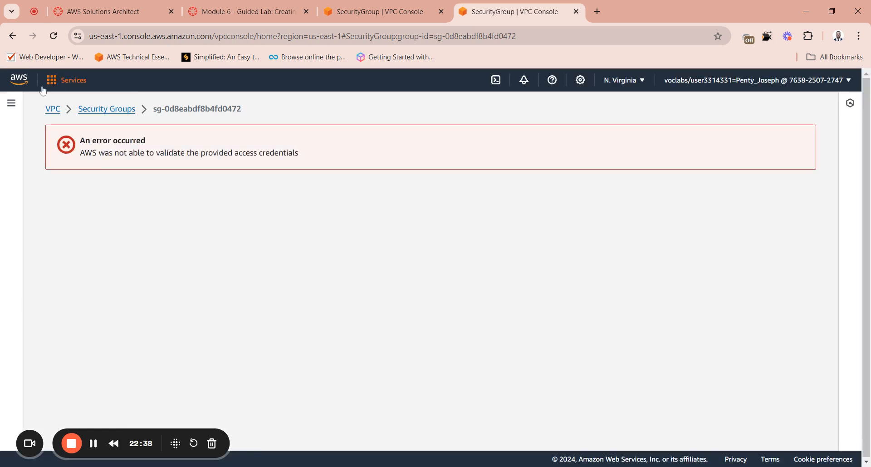
click(24, 82)
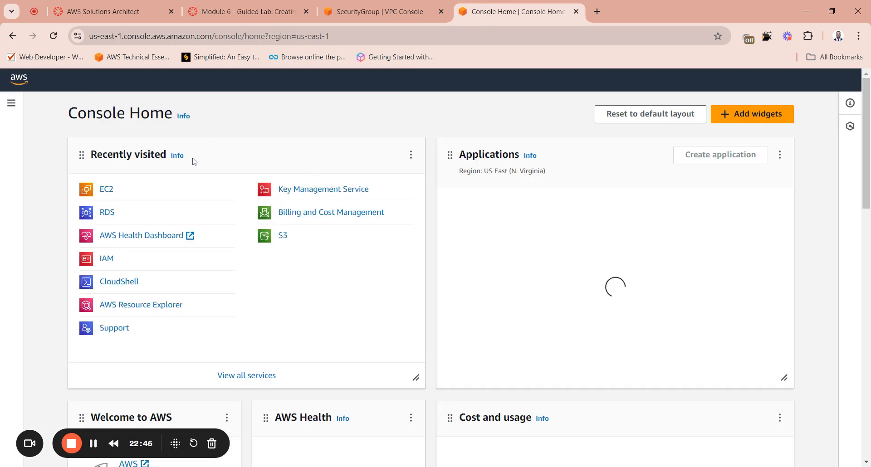
Step: Search the AWS services for ec2 and open the EC2 console
click(170, 86)
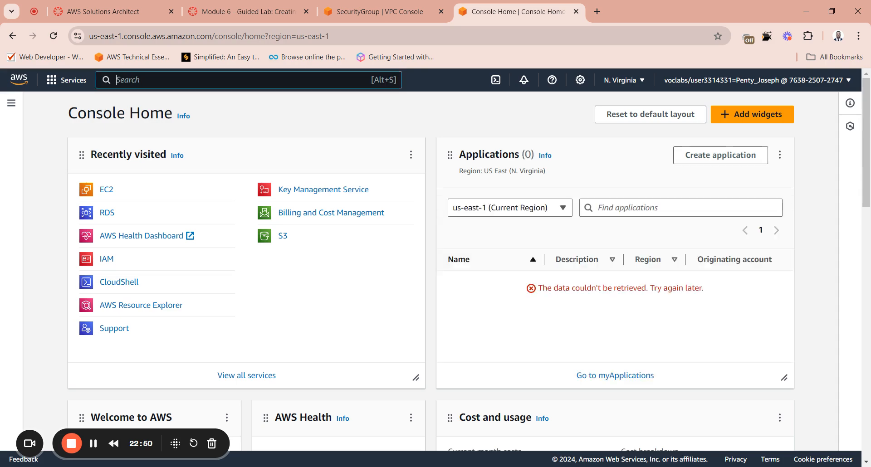
text(ec)
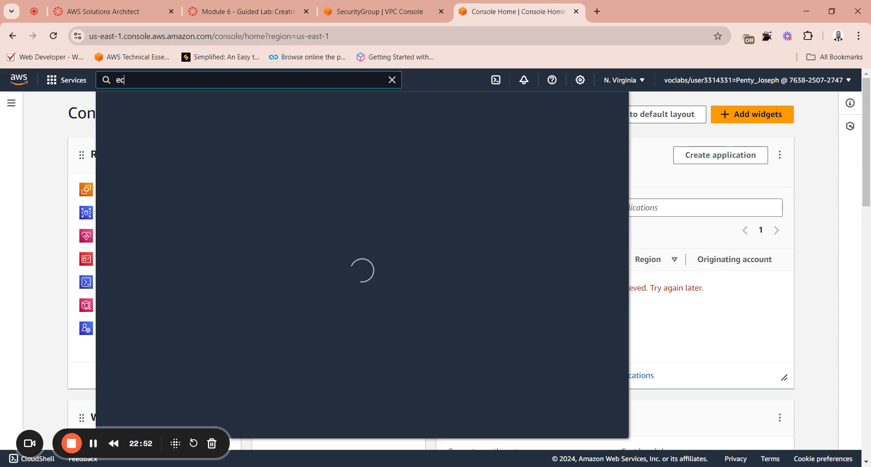
text(2)
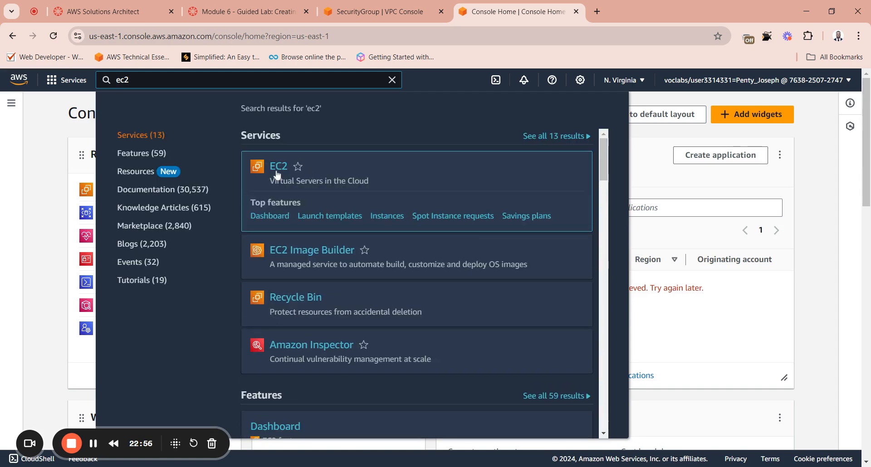
click(278, 168)
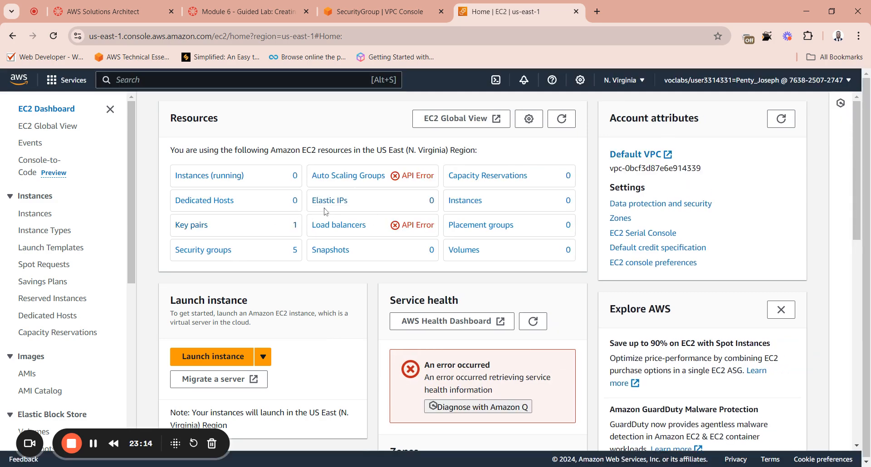
Step: Start launching an EC2 instance and name it App Server
click(216, 357)
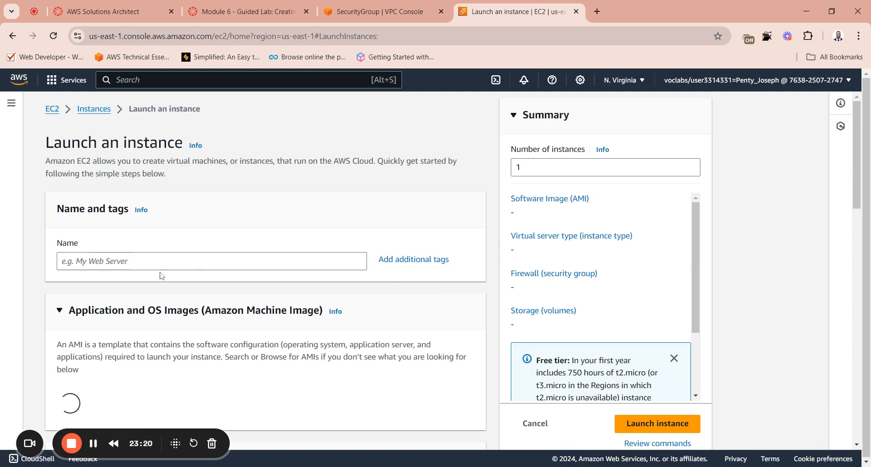
click(108, 267)
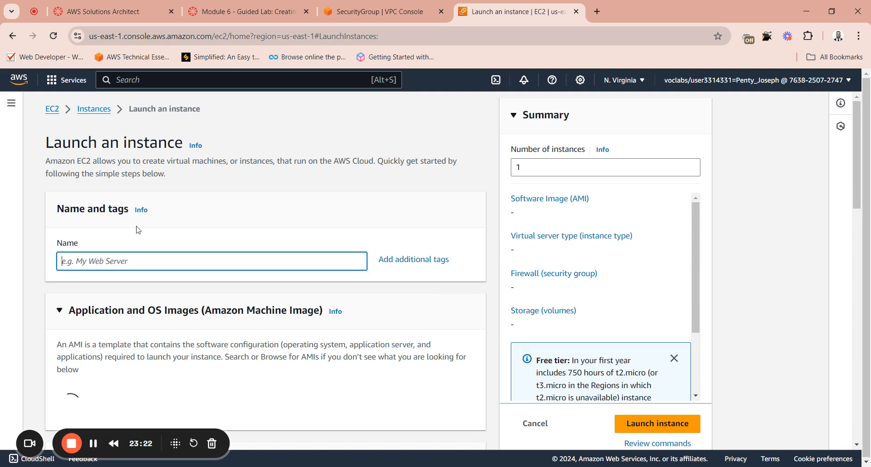
text(App Server)
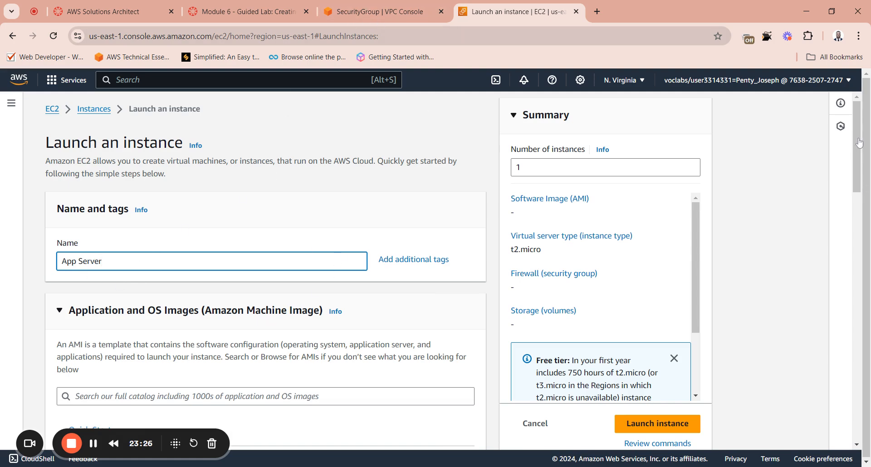
Step: Keep the Amazon Linux 2023 AMI and t2.micro instance type, and select vockey as the key pair
drag(859, 143, 861, 159)
scroll(862, 173, down, 1)
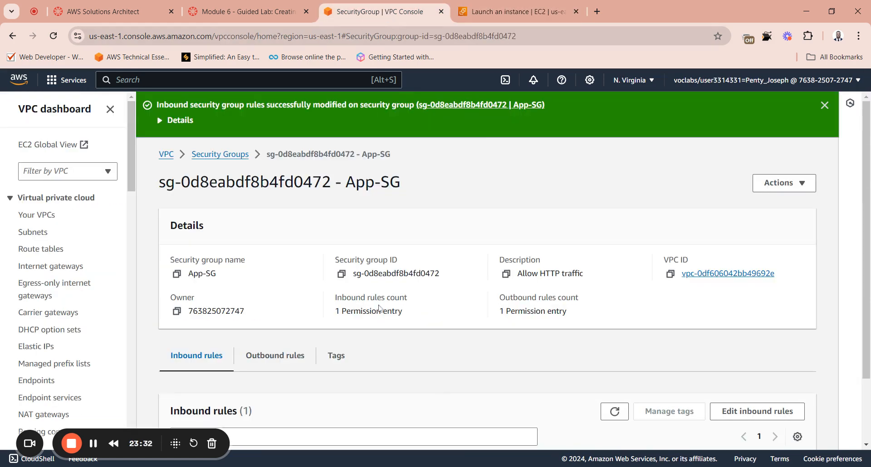
click(245, 11)
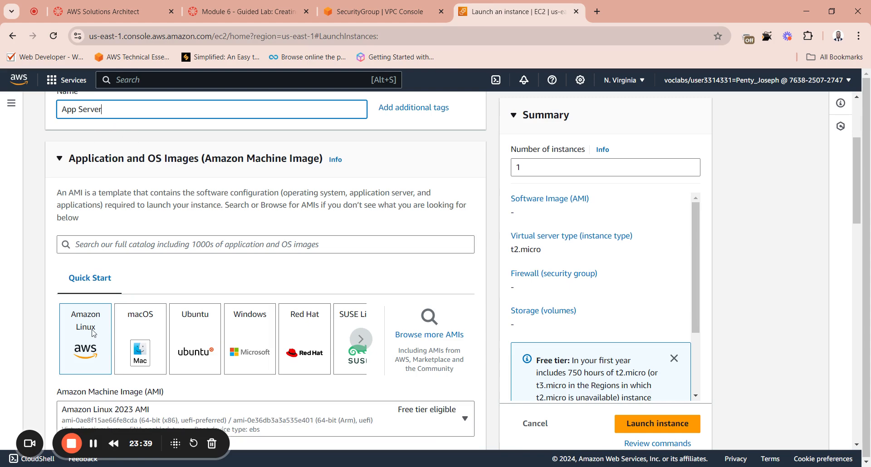
scroll(93, 334, down, 1)
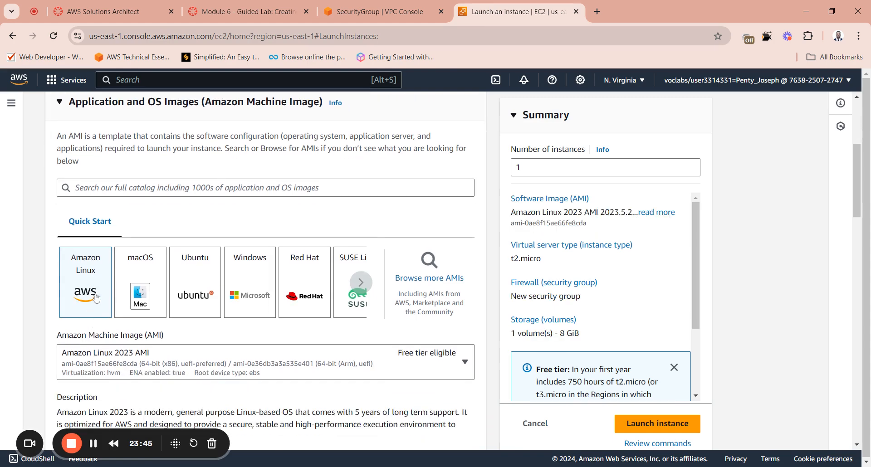
scroll(96, 297, down, 2)
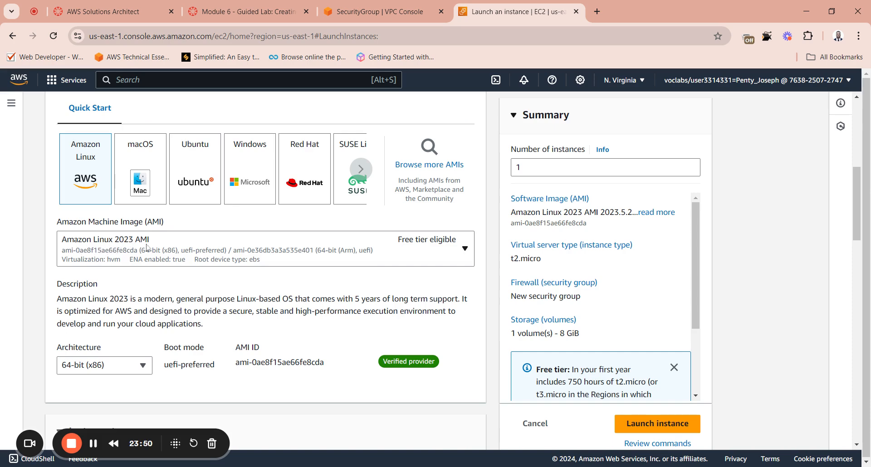
scroll(263, 349, down, 4)
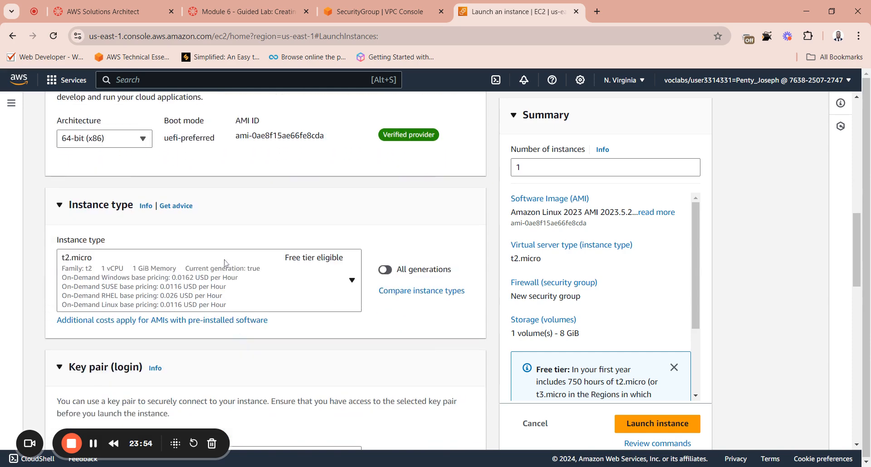
scroll(202, 327, down, 5)
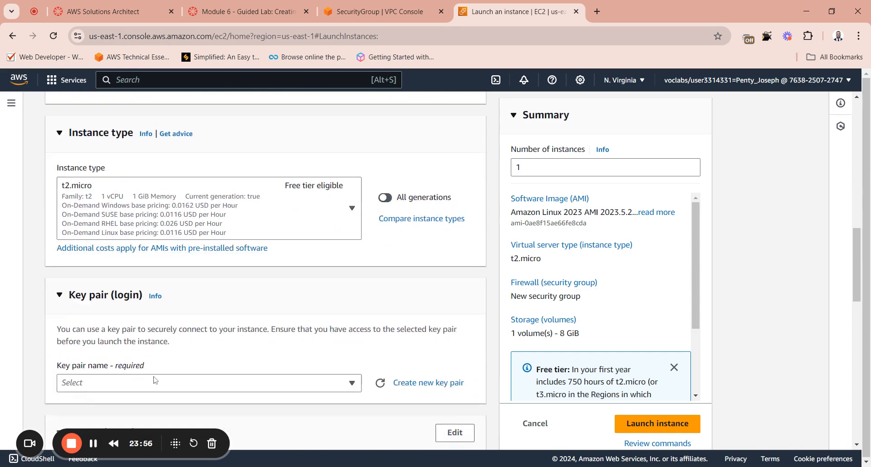
scroll(141, 332, up, 2)
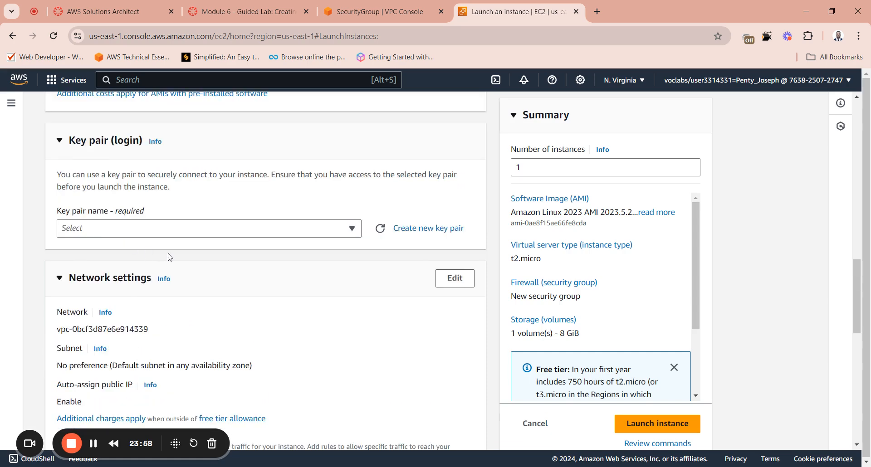
click(291, 234)
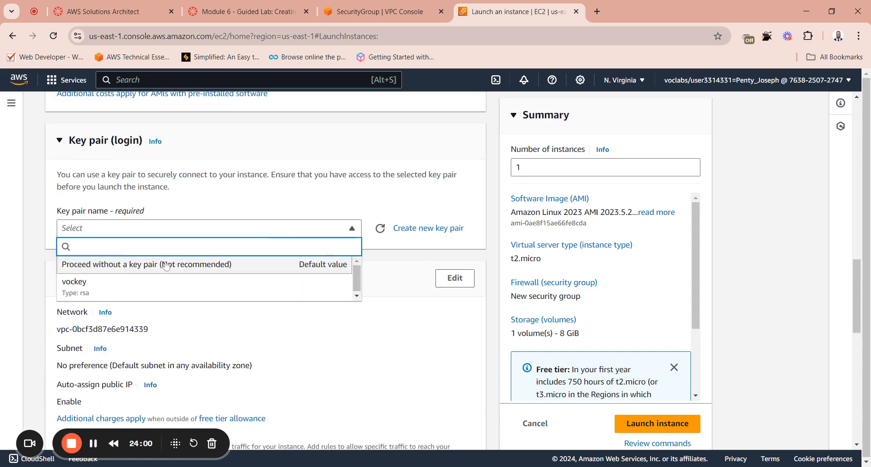
click(89, 282)
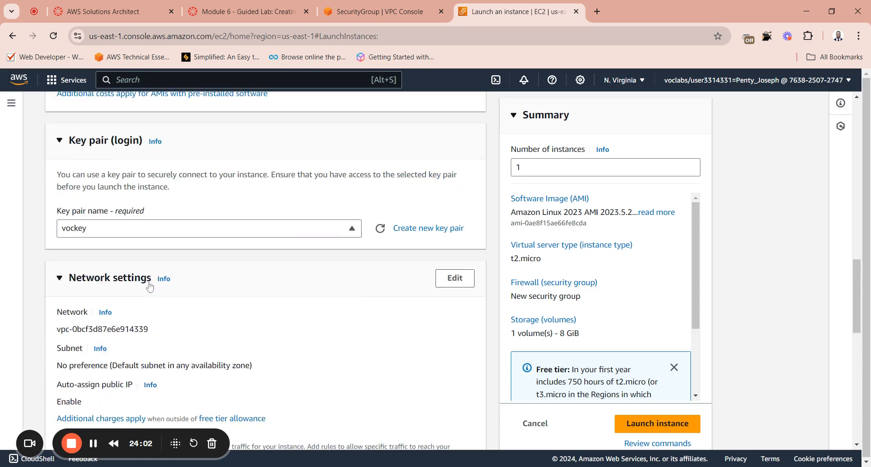
Step: Edit the instance's network settings to use Lab VPC and its Public Subnet
scroll(177, 257, down, 2)
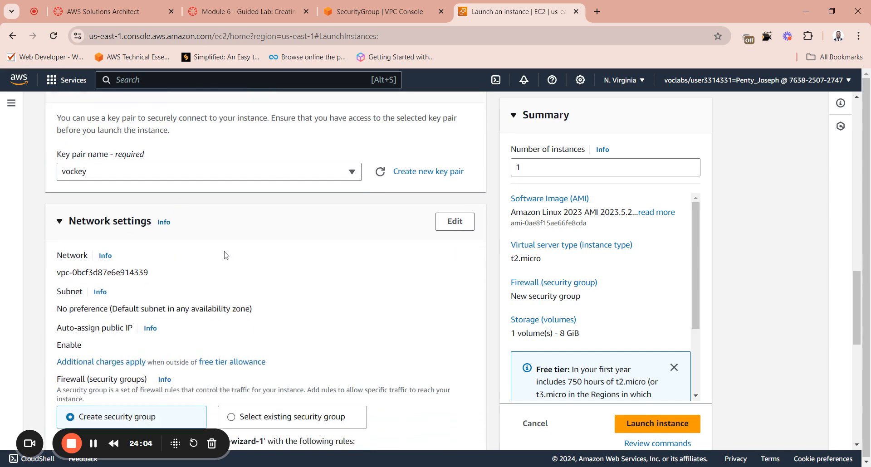
click(450, 223)
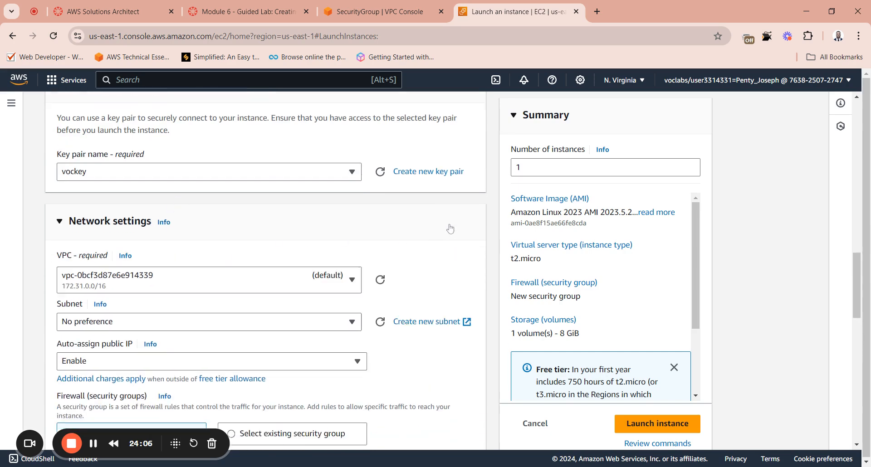
scroll(120, 227, down, 1)
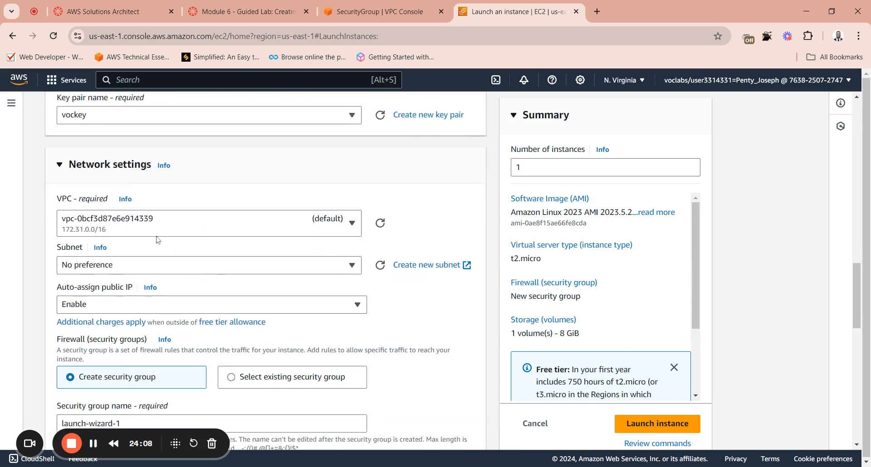
click(117, 224)
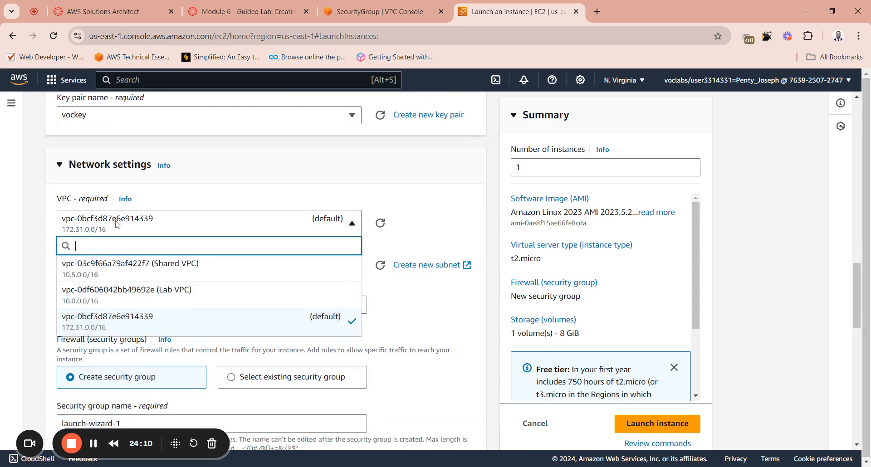
click(182, 301)
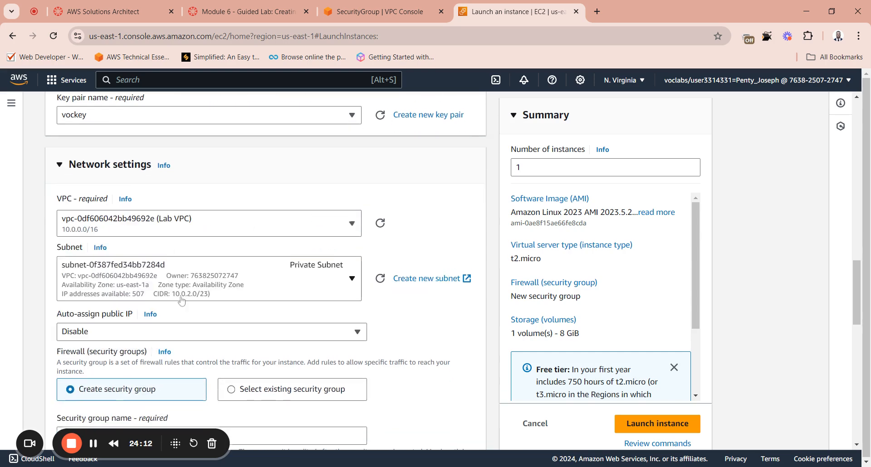
click(200, 277)
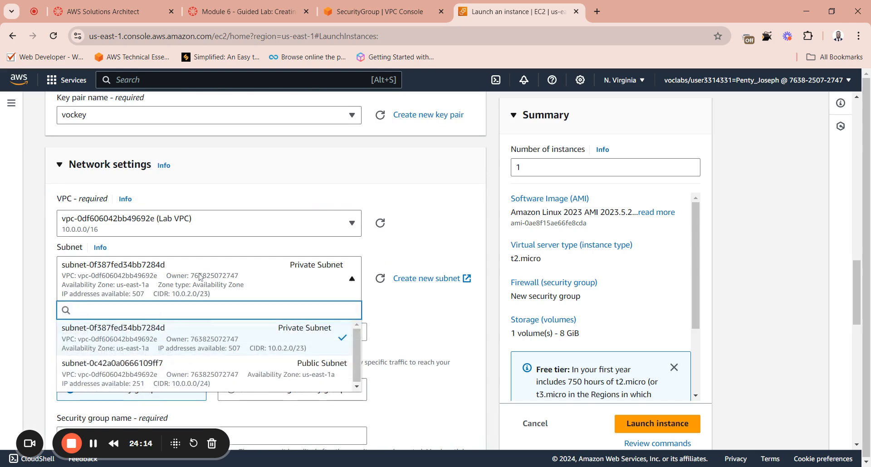
click(217, 381)
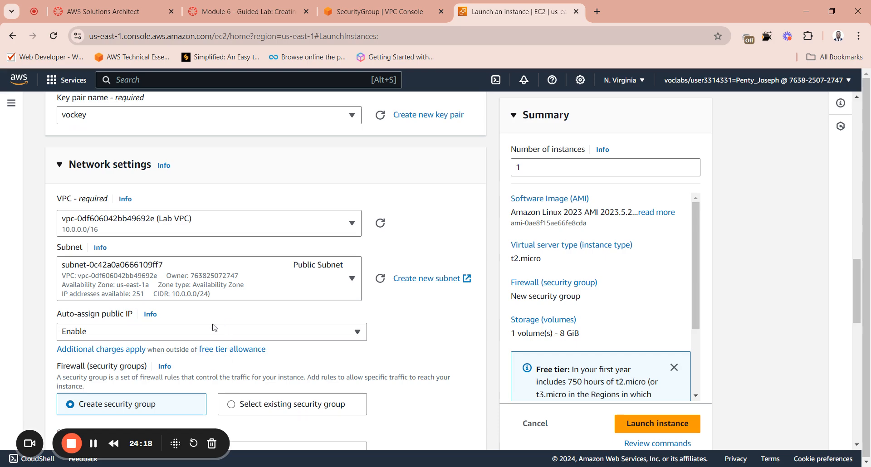
Step: Set the instance's auto-assign public IP option to Enable
click(119, 337)
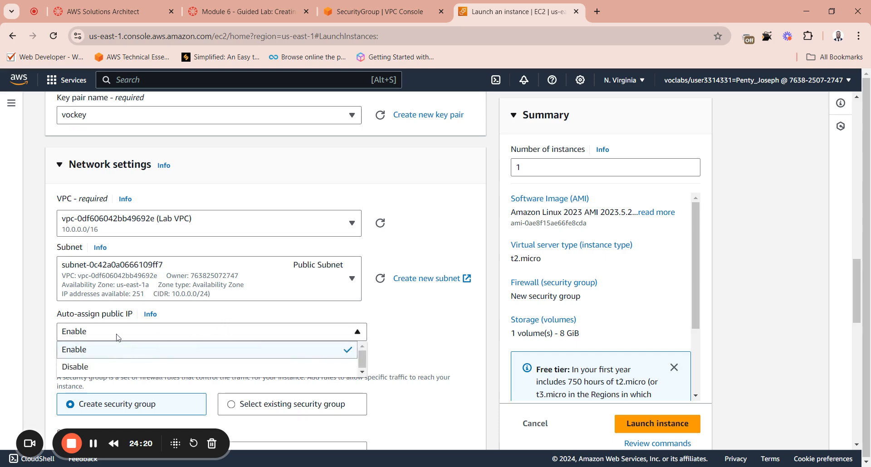
click(117, 337)
click(108, 339)
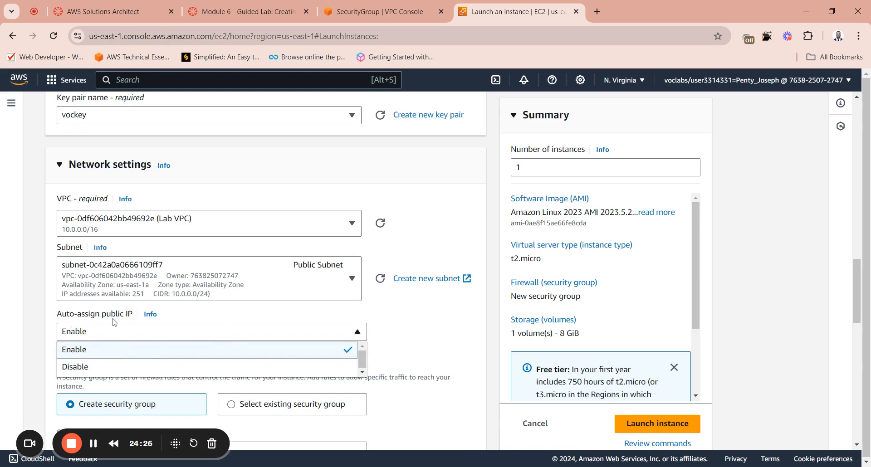
click(144, 355)
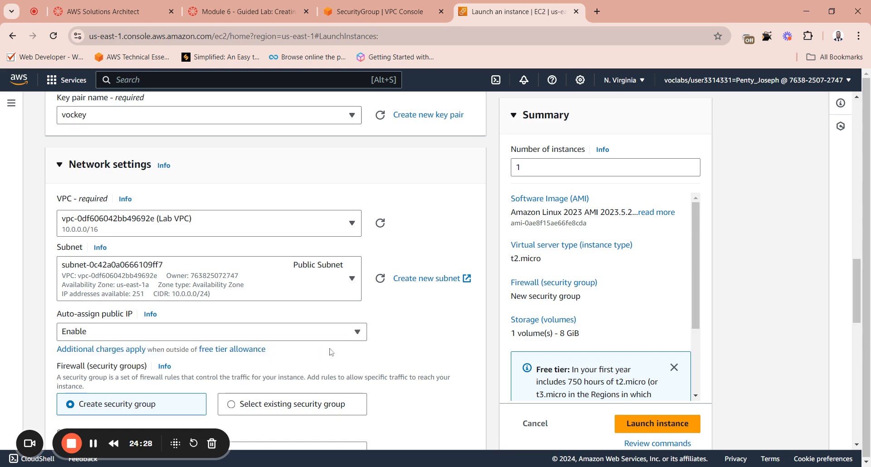
Step: Assign the existing security group App-SG to the instance and keep the default 8 GiB gp3 storage
scroll(383, 347, down, 1)
scroll(267, 360, down, 2)
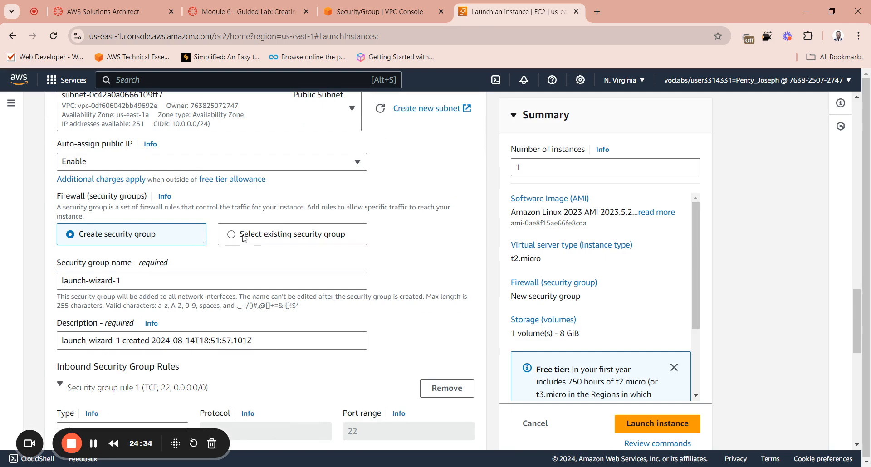
click(307, 241)
click(128, 283)
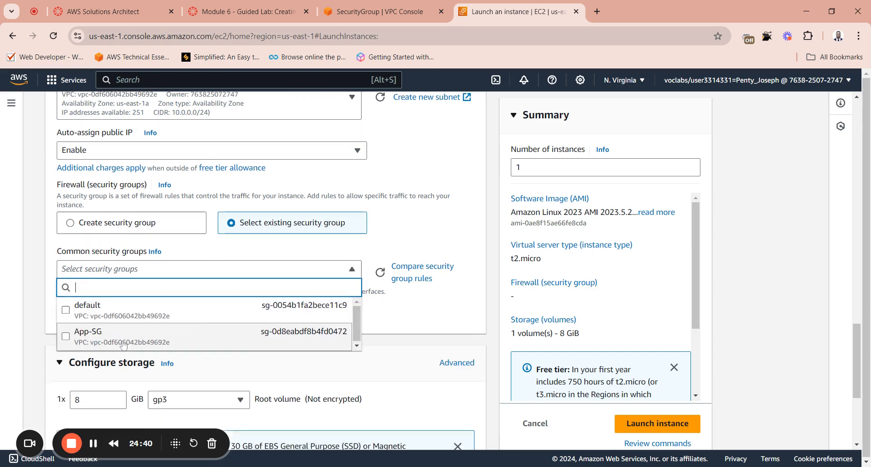
scroll(131, 302, down, 5)
scroll(141, 225, up, 4)
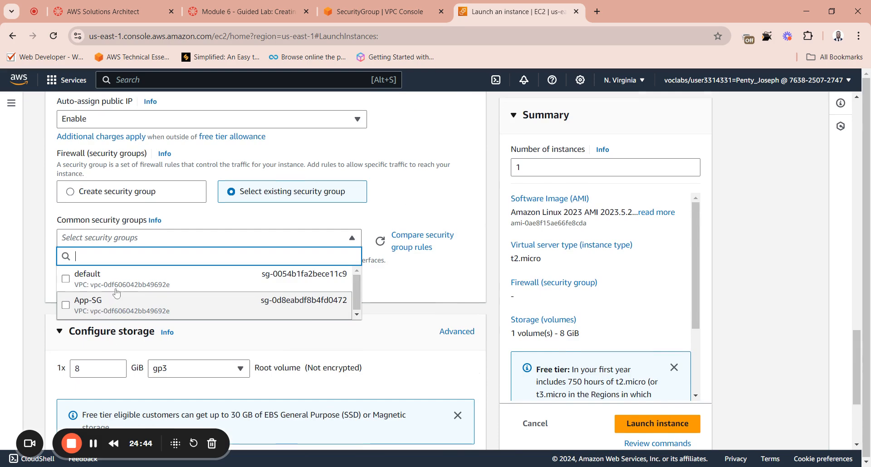
click(105, 307)
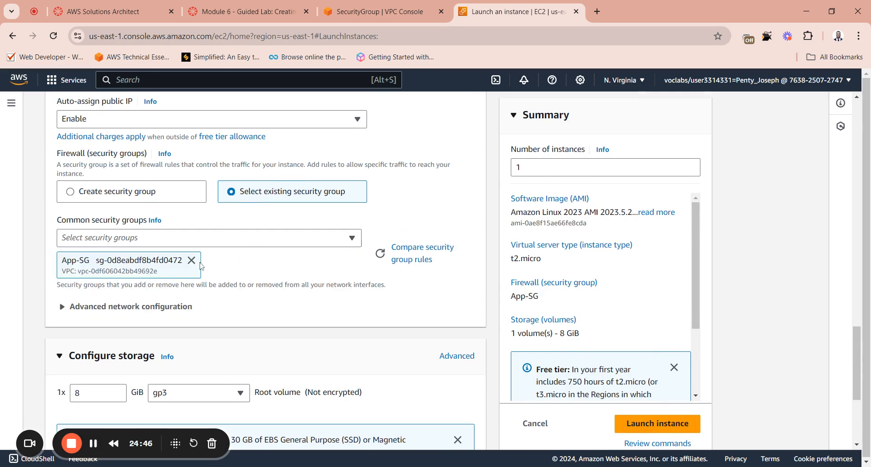
scroll(228, 264, down, 4)
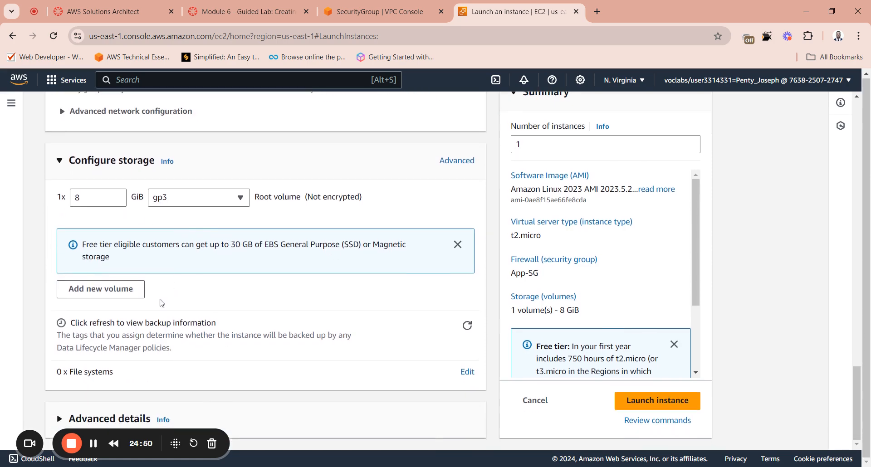
Step: Expand the instance's advanced details and set the IAM instance profile to Inventory-App-Role
click(61, 419)
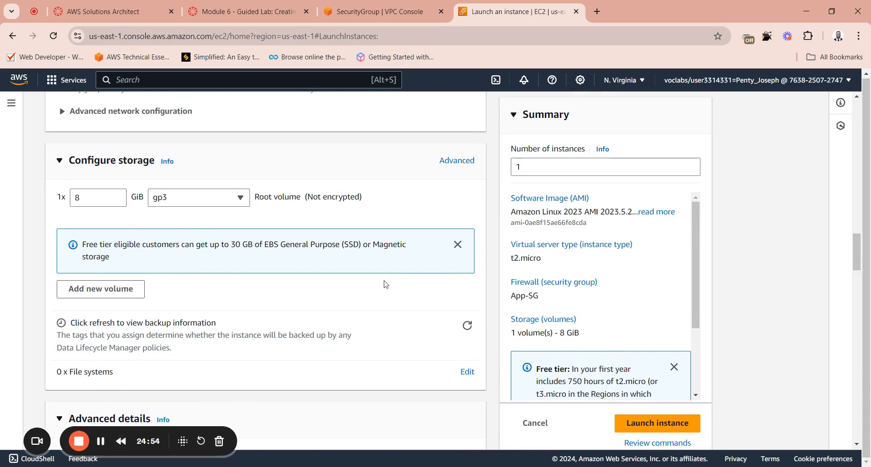
drag(539, 49, 731, 76)
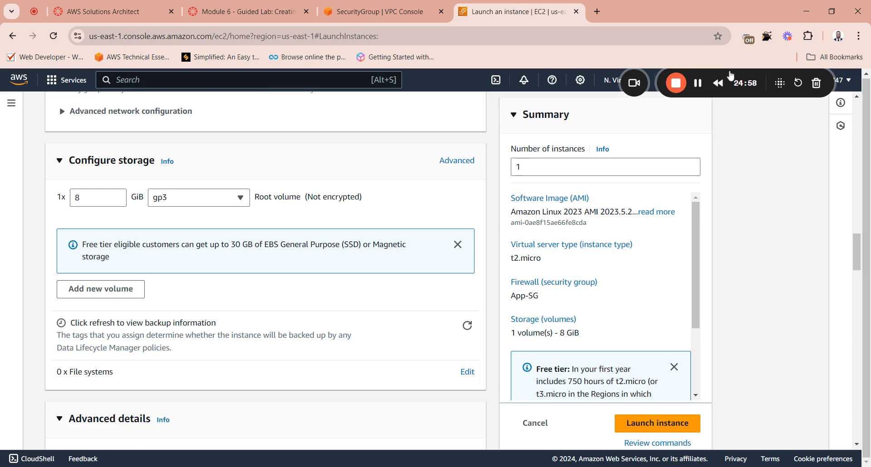
scroll(95, 412, down, 6)
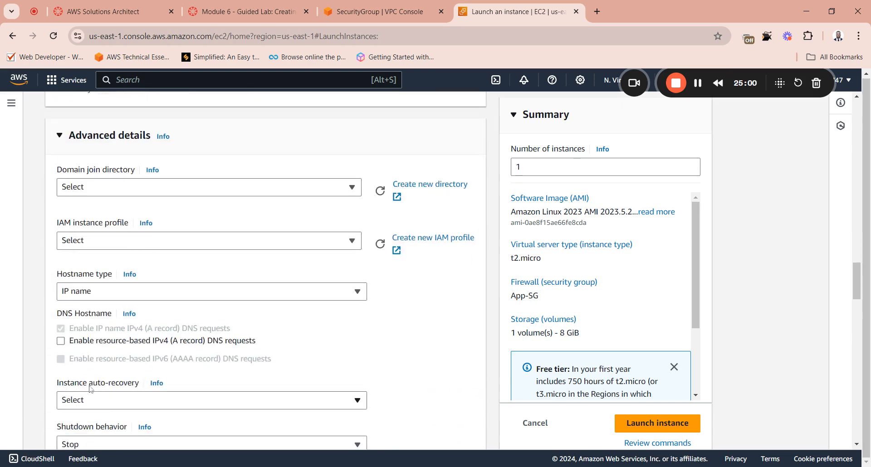
scroll(94, 411, up, 2)
scroll(96, 246, up, 4)
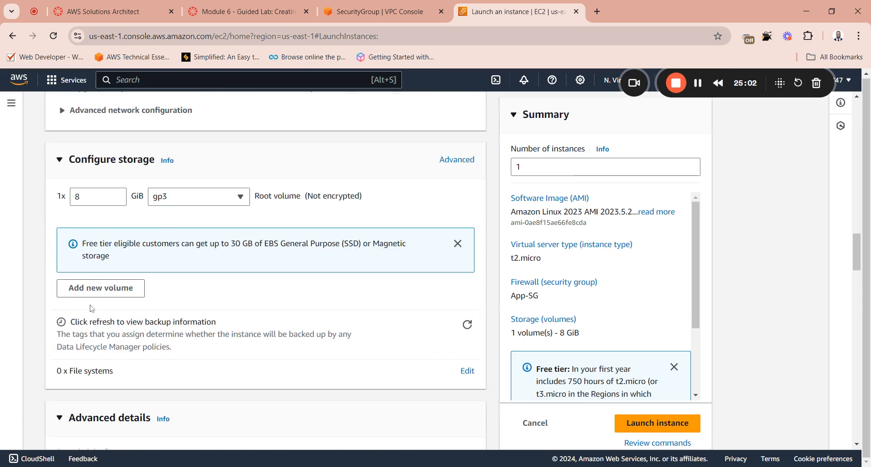
scroll(93, 299, down, 4)
scroll(93, 322, down, 3)
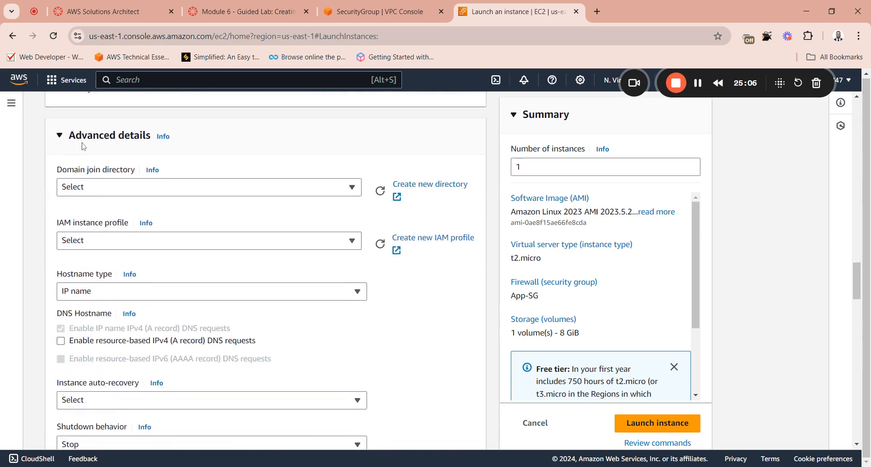
click(96, 241)
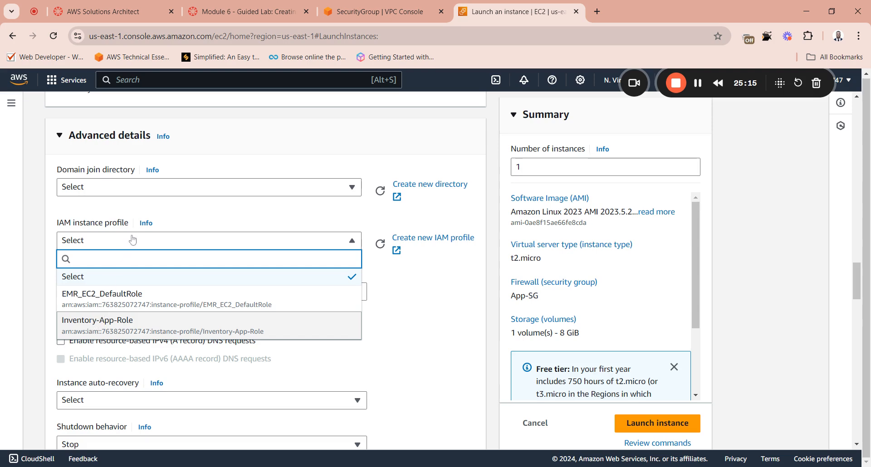
click(96, 328)
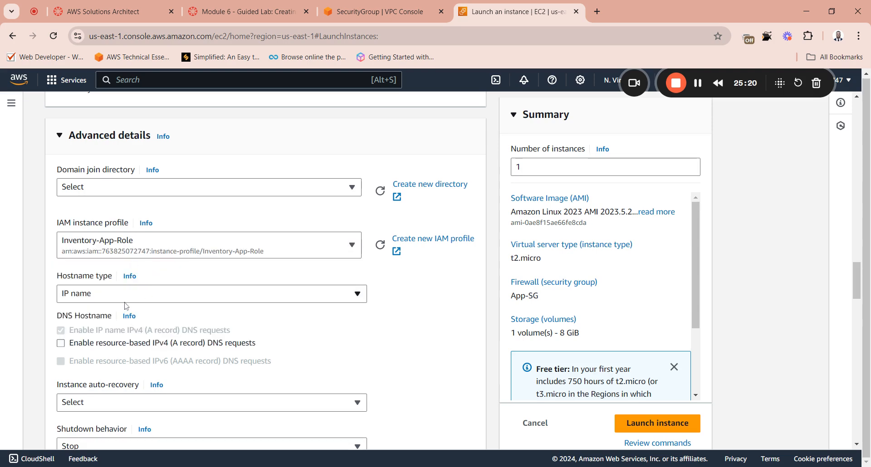
Step: Copy the full user data bash script, from #!/bin/bash to systemctl start httpd, from the Module 6 lab instructions
scroll(127, 307, down, 1)
scroll(126, 306, down, 1)
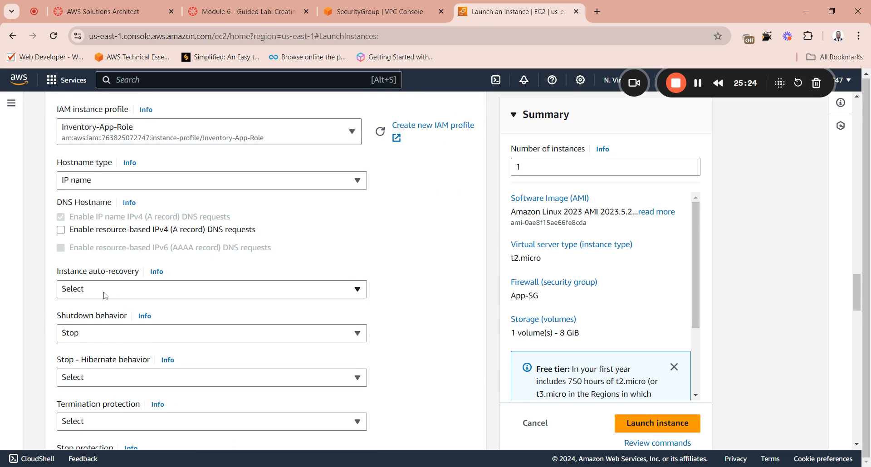
scroll(105, 296, down, 10)
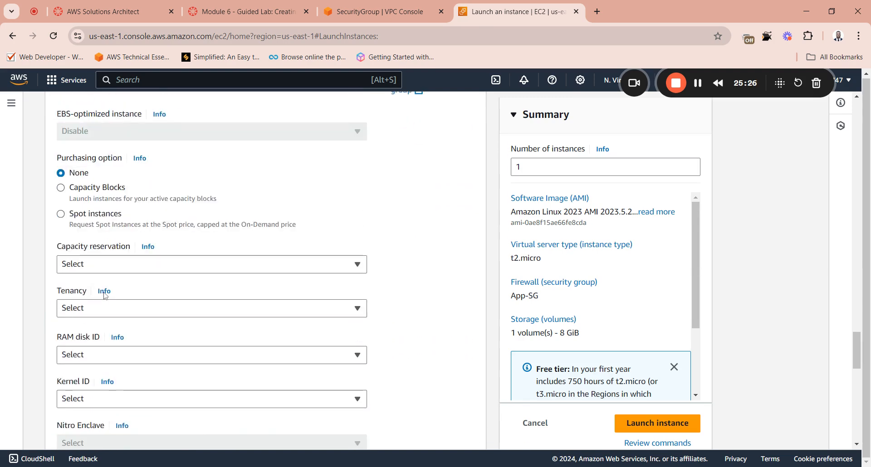
scroll(105, 296, down, 8)
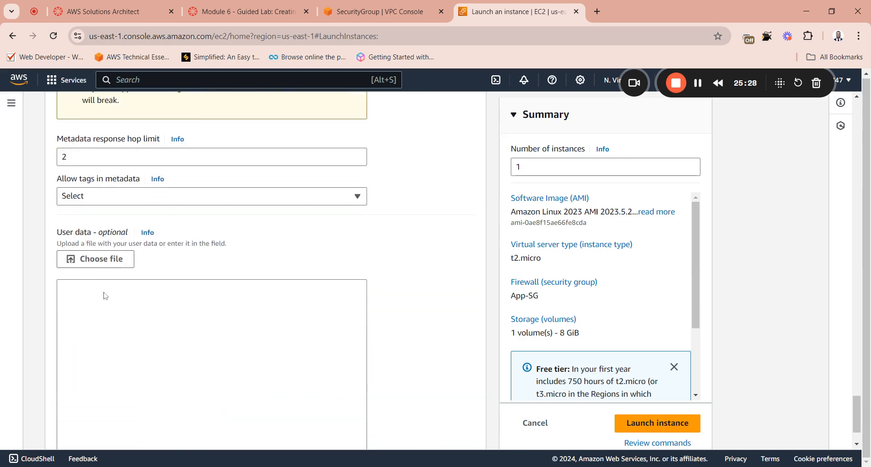
click(402, 10)
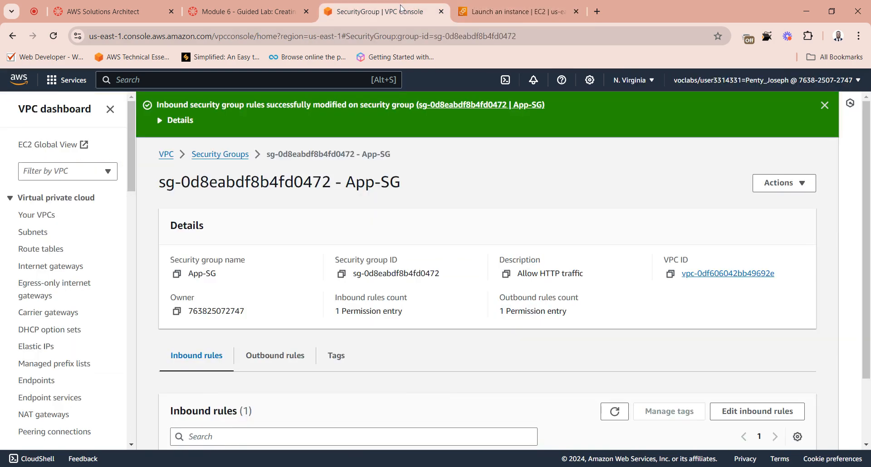
scroll(402, 132, down, 2)
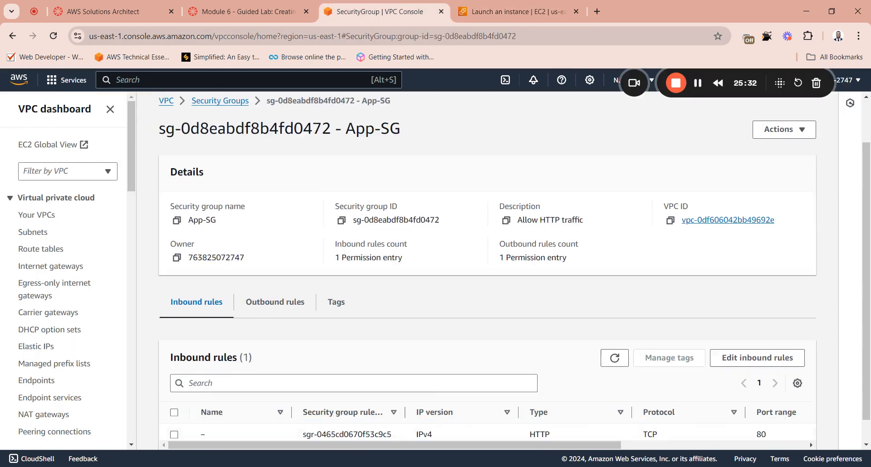
click(253, 15)
scroll(273, 250, down, 10)
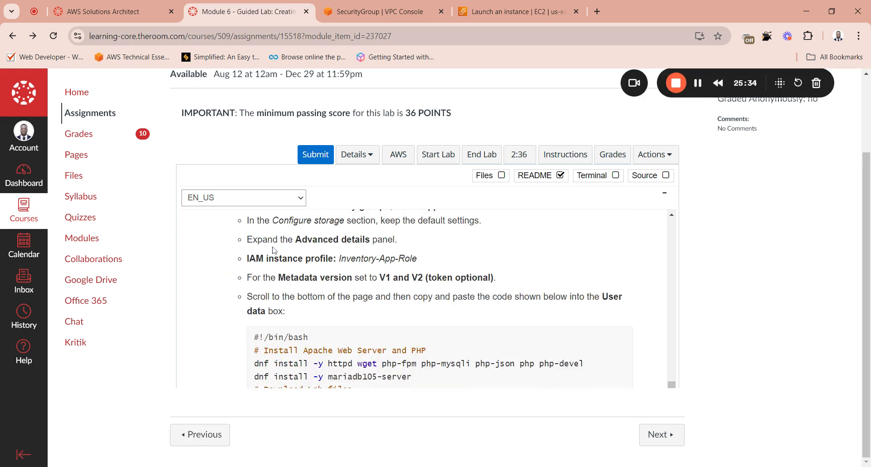
scroll(422, 299, up, 3)
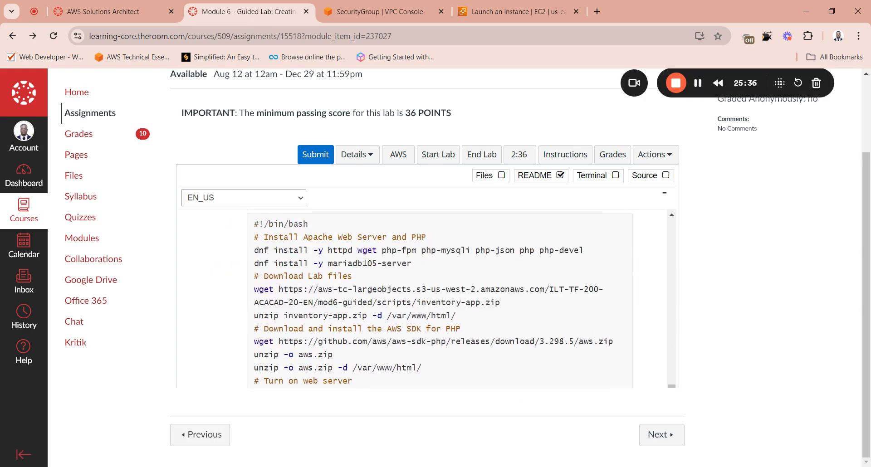
scroll(422, 299, up, 1)
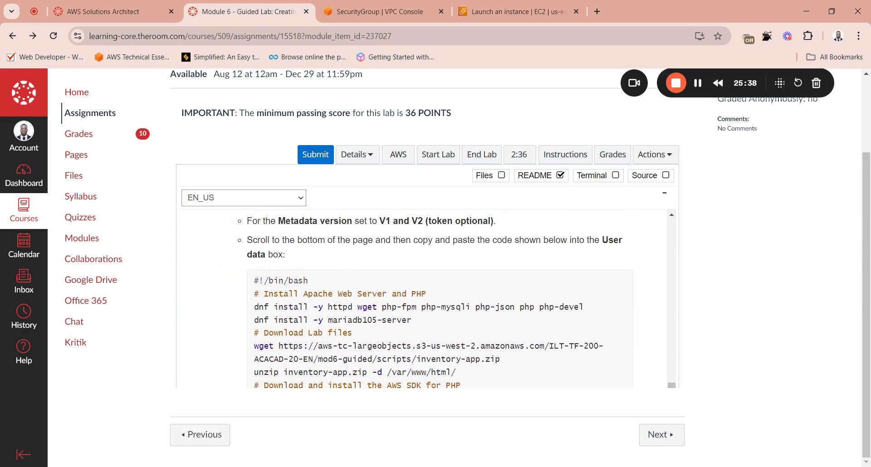
drag(254, 280, 358, 295)
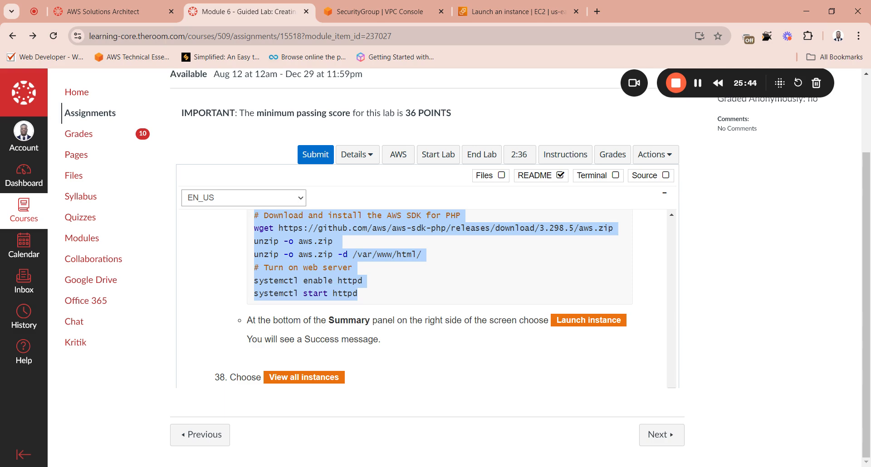
Step: Paste the copied script into the instance's user data in the EC2 launch form and launch the instance
click(422, 10)
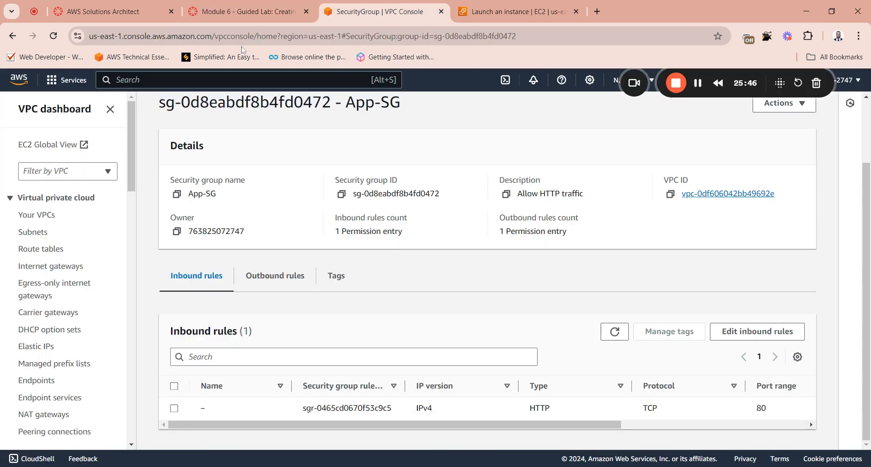
click(513, 11)
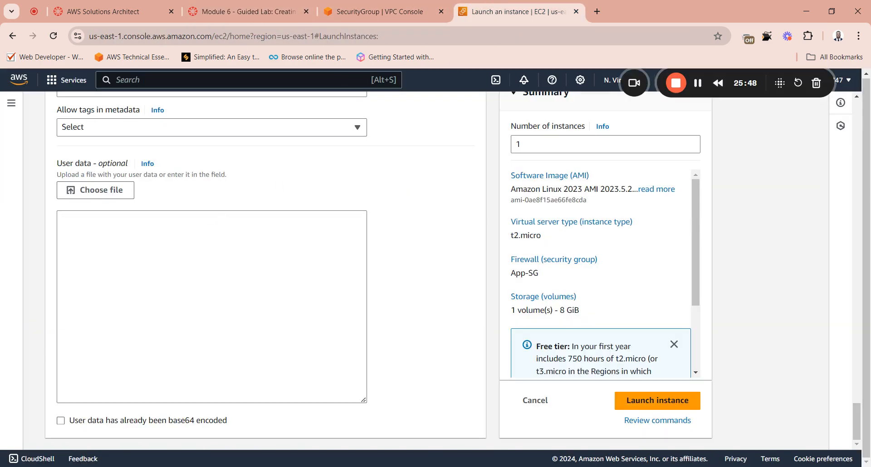
click(199, 281)
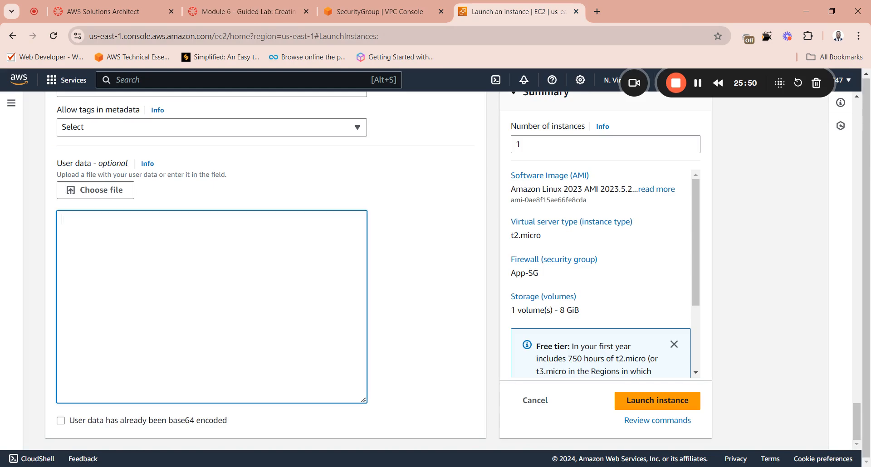
text(#!/bin/bash # Install Apache Web Server and PHP dnf install -y httpd wget php-fpm php-mysqli php-json php php-devel dnf install -y mariadb105-server # Download Lab files wget https://aws-tc-largeobjects.s3-us-west-2.amazonaws.com/ILT-TF-200-ACACAD-20-EN/mod6-guided/scripts/inventory-app.zip unzip inventory-app.zip -d /var/www/html/ # Download and install the AWS SDK for PHP wget https://github.com/aws/aws-sdk-php/releases/download/3.298.5/aws.zip unzip -o aws.zip unzip -o aws.zip -d /var/www/html/ # Turn on web server systemctl enable httpd systemctl start httpd)
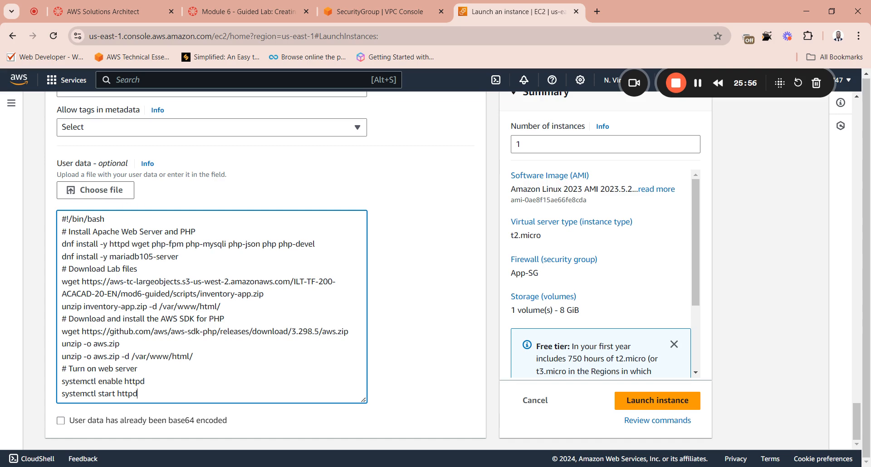
click(660, 403)
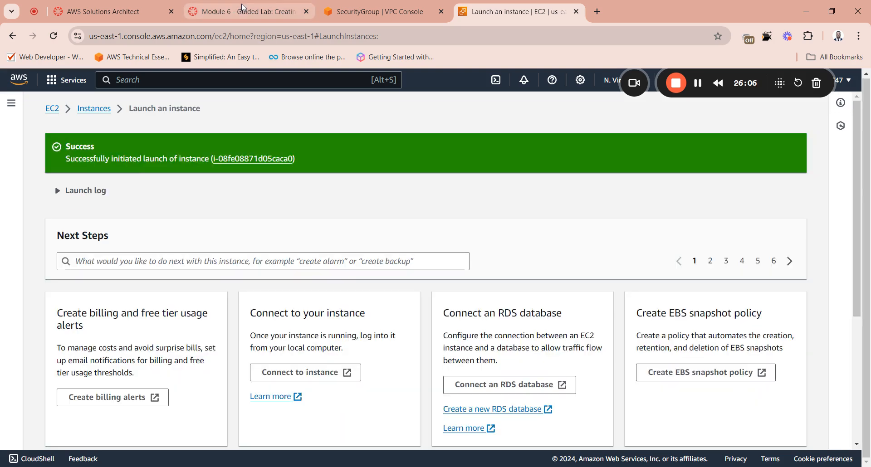
Step: Review the lab instructions that follow the launch, from viewing all instances through submitting the work
click(243, 9)
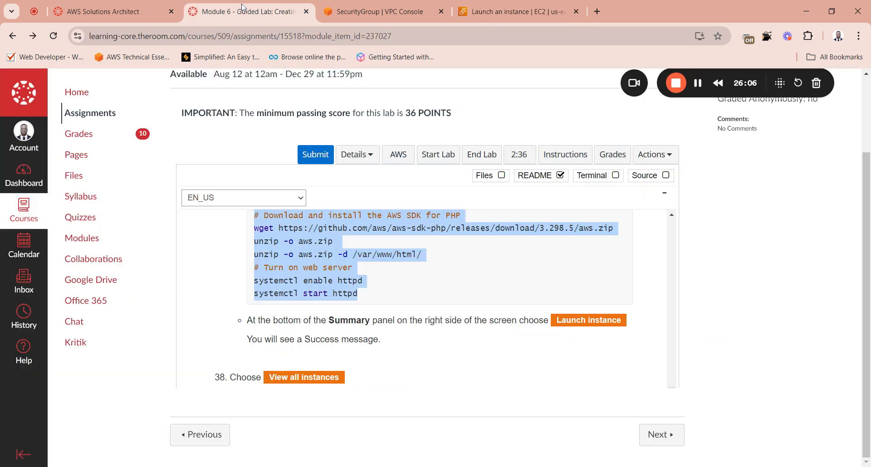
click(250, 337)
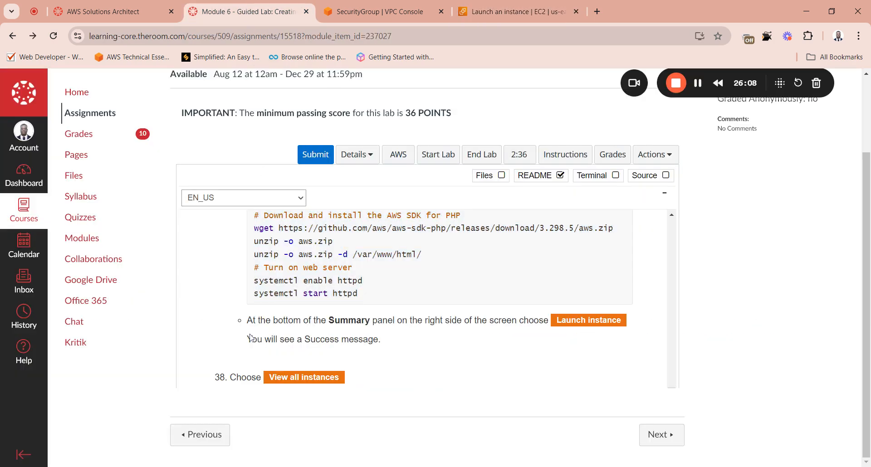
scroll(422, 298, down, 3)
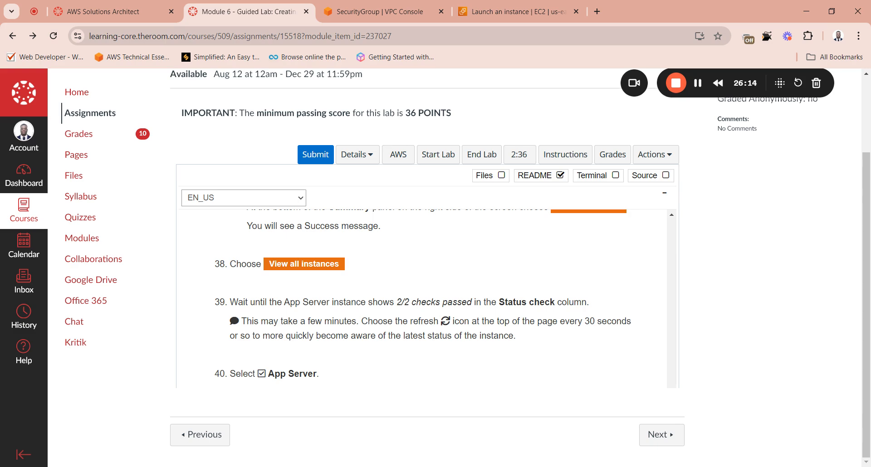
scroll(265, 345, up, 8)
scroll(262, 345, down, 10)
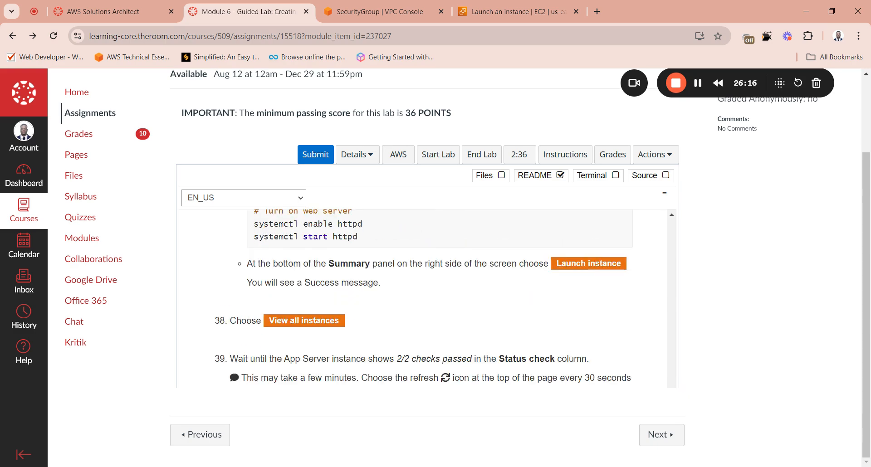
scroll(260, 344, down, 6)
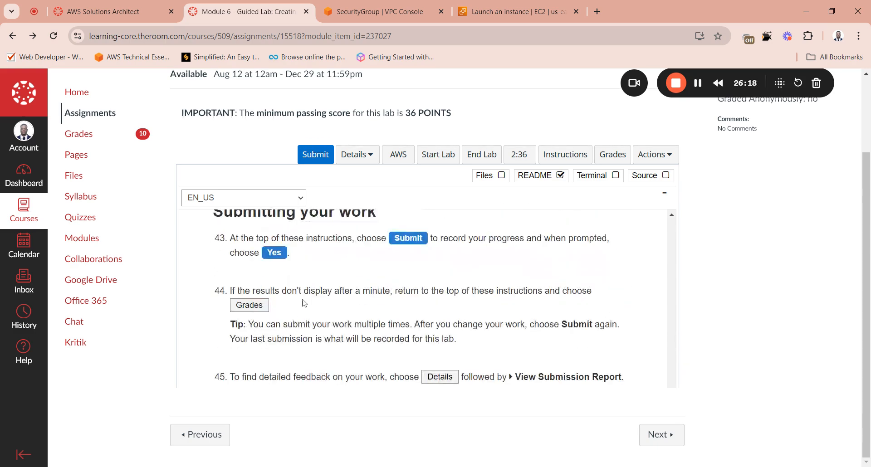
scroll(301, 301, up, 3)
scroll(320, 288, up, 1)
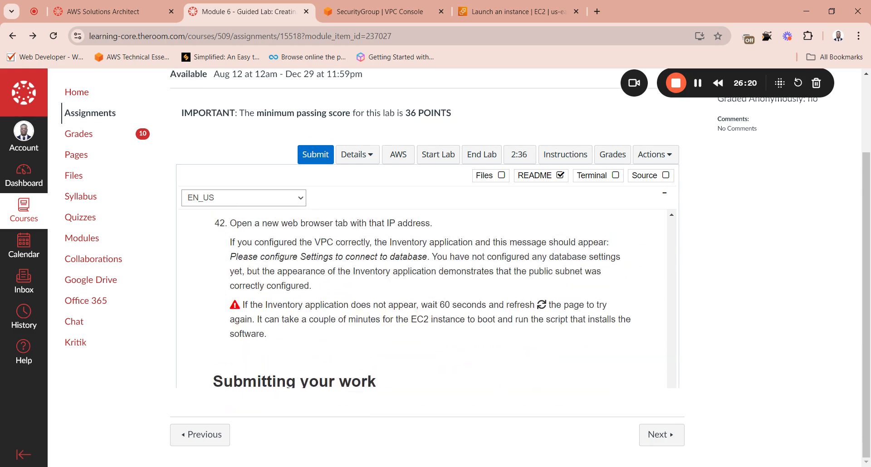
scroll(348, 231, up, 1)
Step: Return to the EC2 launch page and show the newly launched App Server in the instances list
click(388, 14)
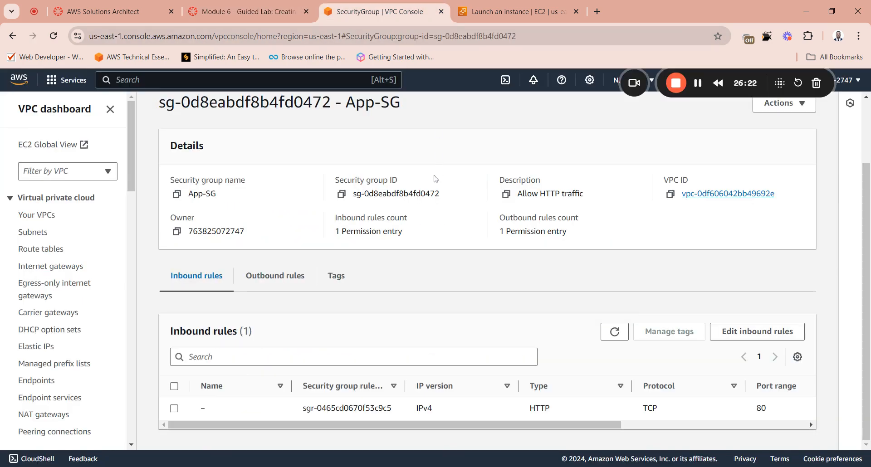
click(503, 11)
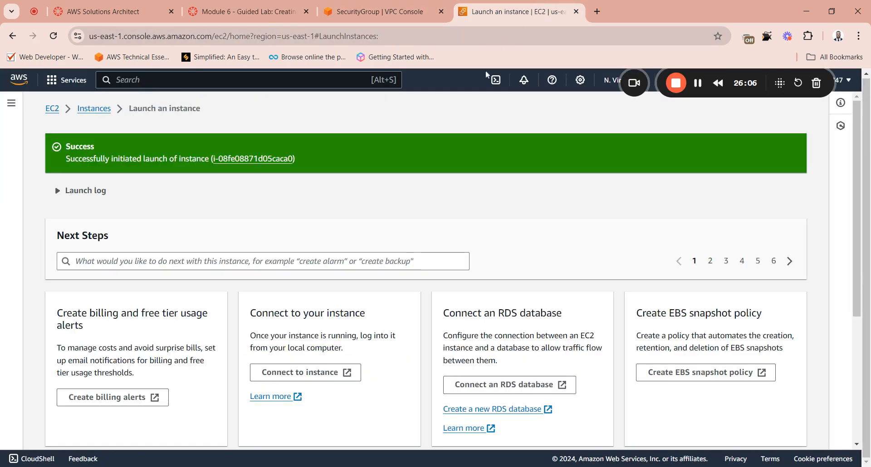
click(266, 161)
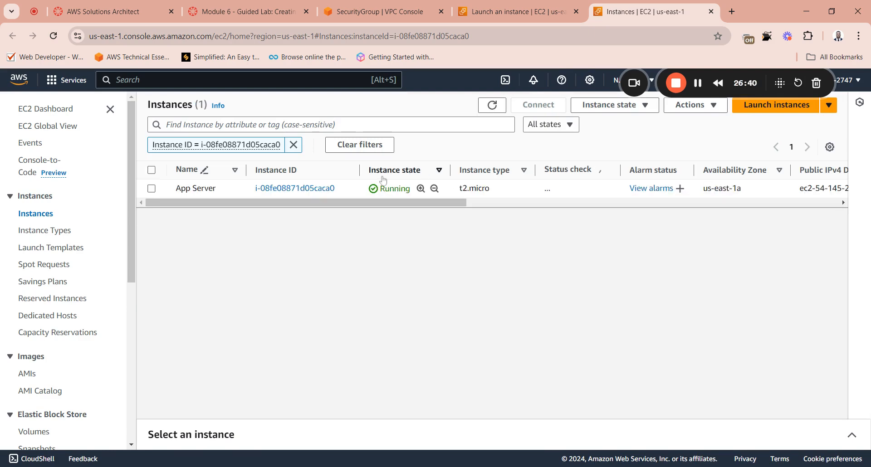
click(152, 189)
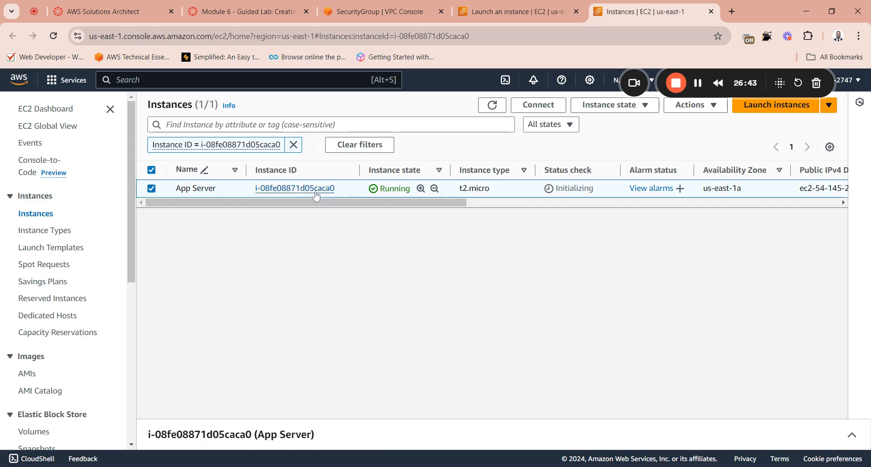
click(152, 189)
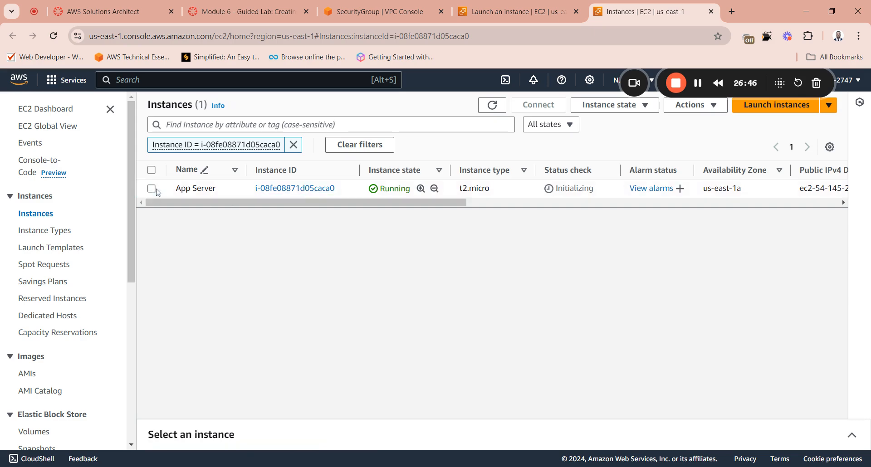
Step: Copy App Server's Public IPv4 DNS from its instance details and return to the full instances list
click(308, 191)
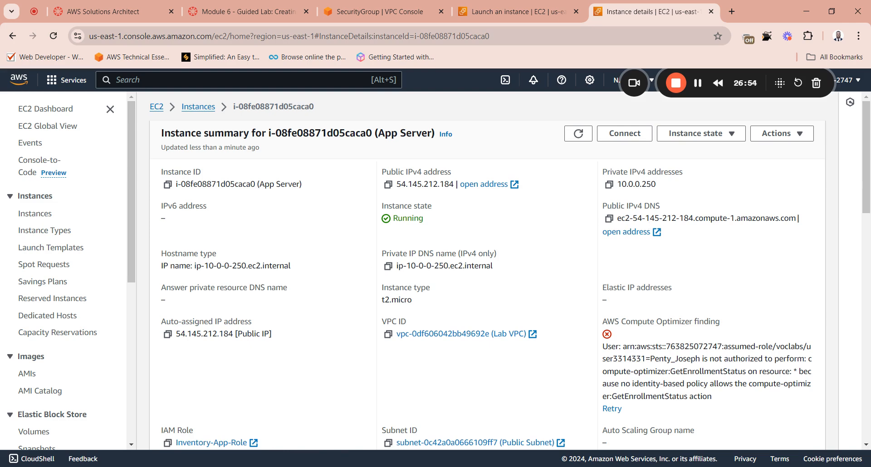
click(609, 219)
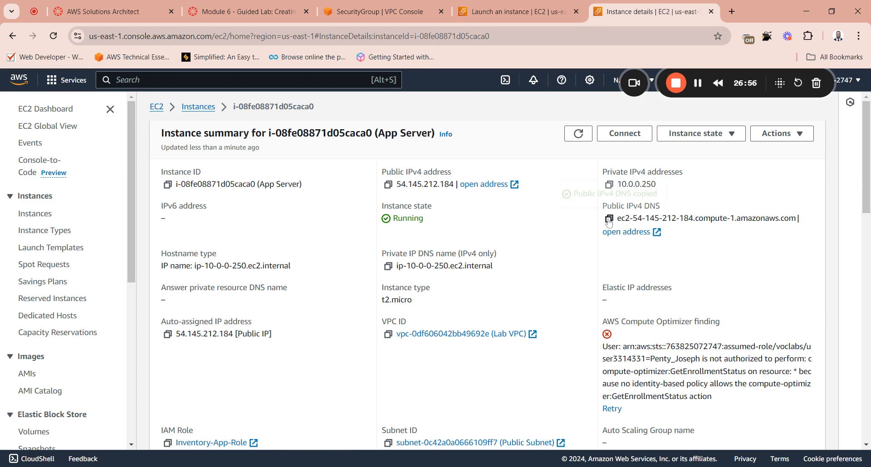
click(199, 109)
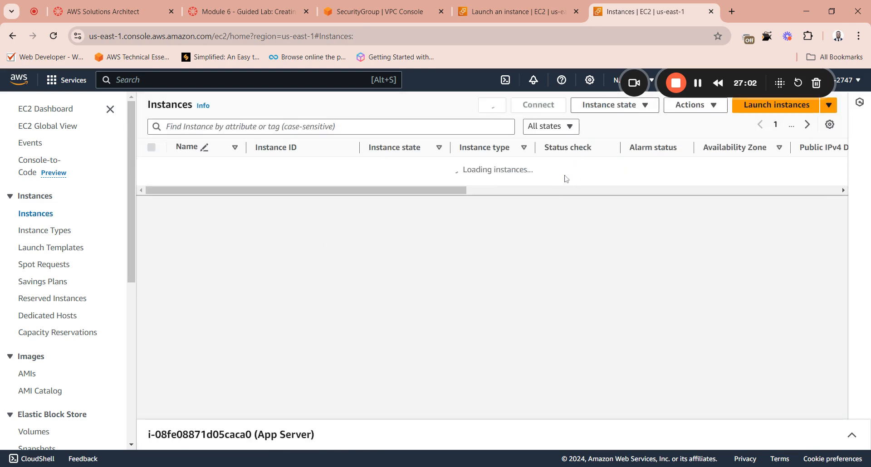
Step: Open App Server's copied Public IPv4 DNS in a new browser tab, check the instance's status, and retry loading the page
click(732, 11)
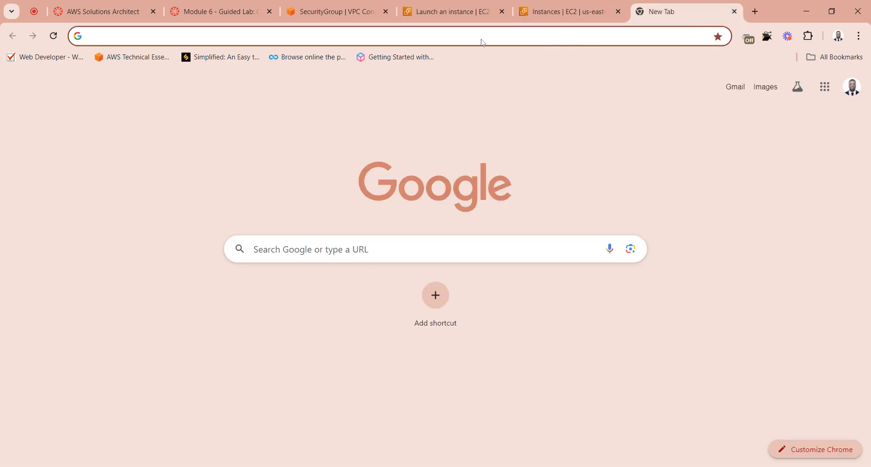
key(ctrl+v)
key(Return)
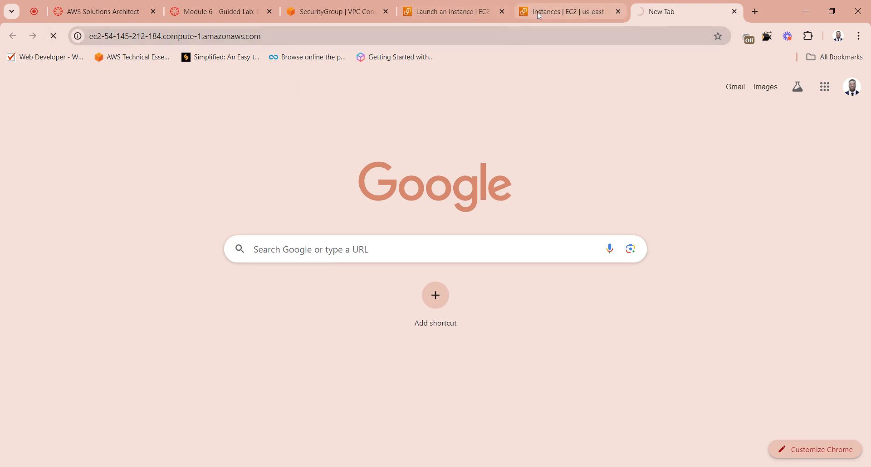
click(553, 10)
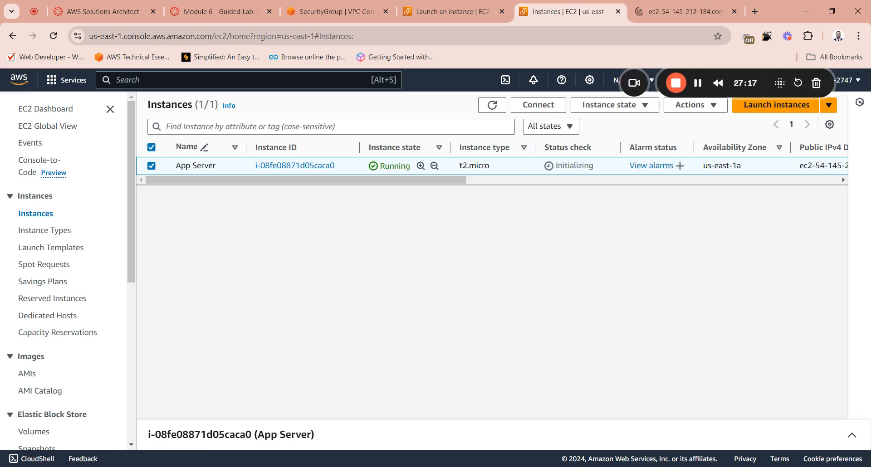
click(658, 13)
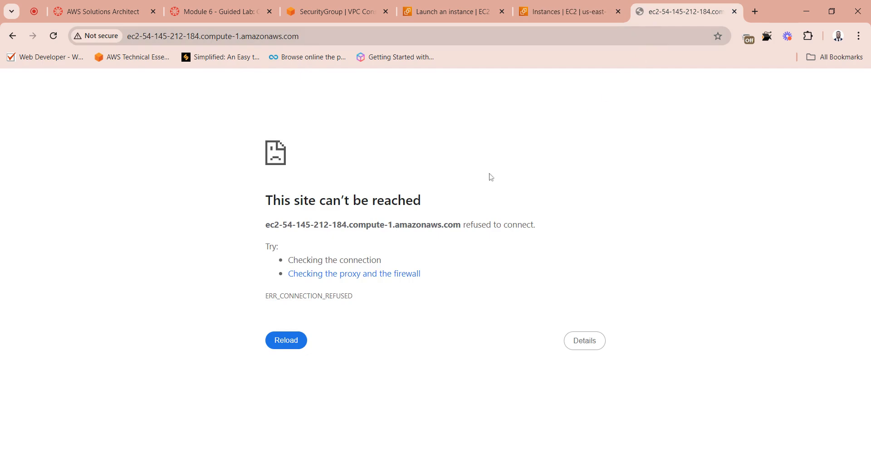
click(285, 341)
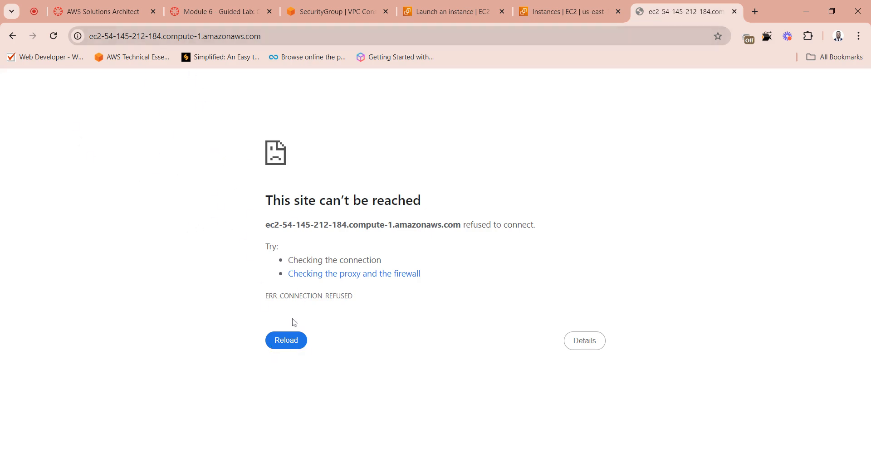
click(284, 339)
Step: Refresh the EC2 instances list and reload App Server's web page
click(563, 11)
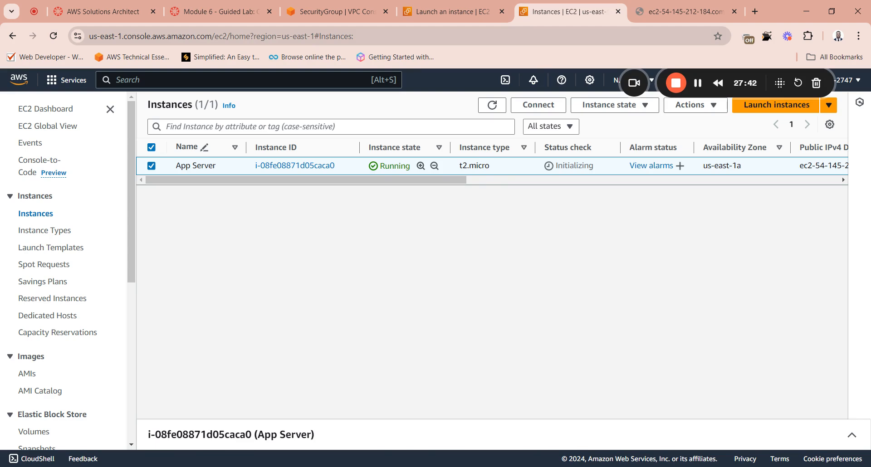
click(492, 105)
click(656, 10)
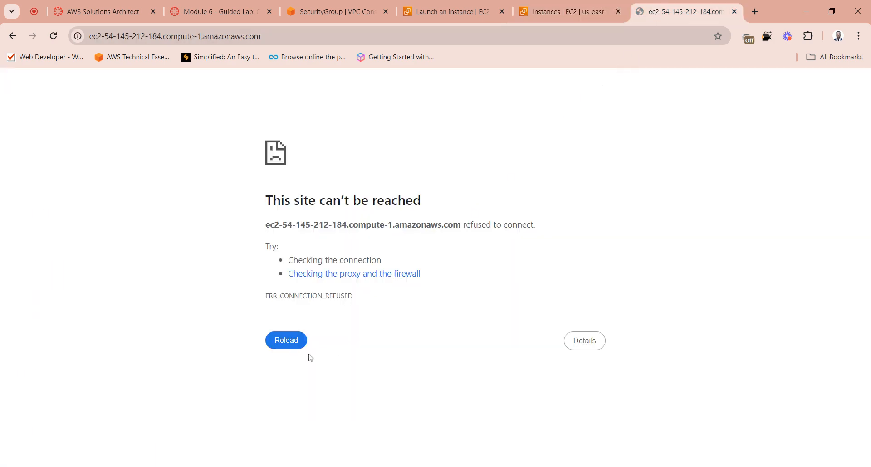
click(287, 341)
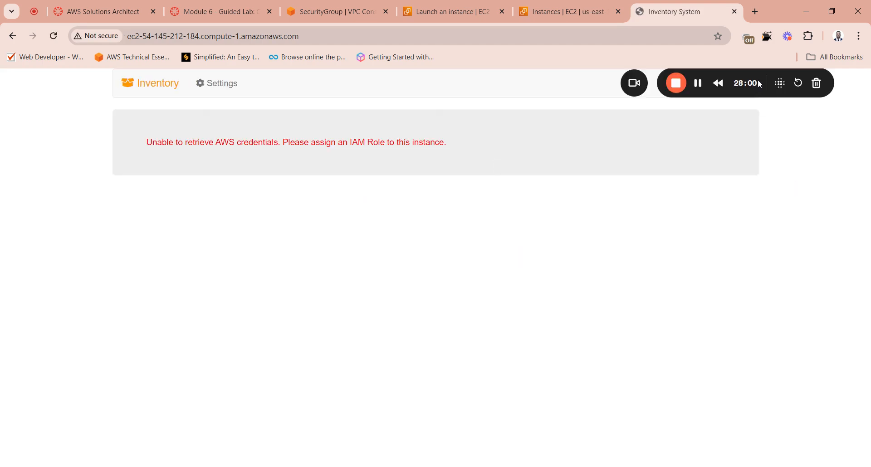
Step: Enlarge the Inventory page to read the message it displays
drag(764, 78, 803, 75)
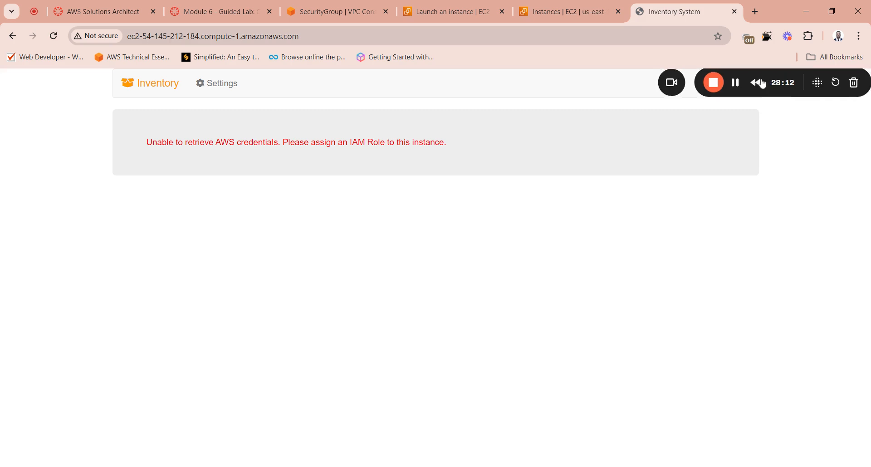
drag(707, 93, 80, 424)
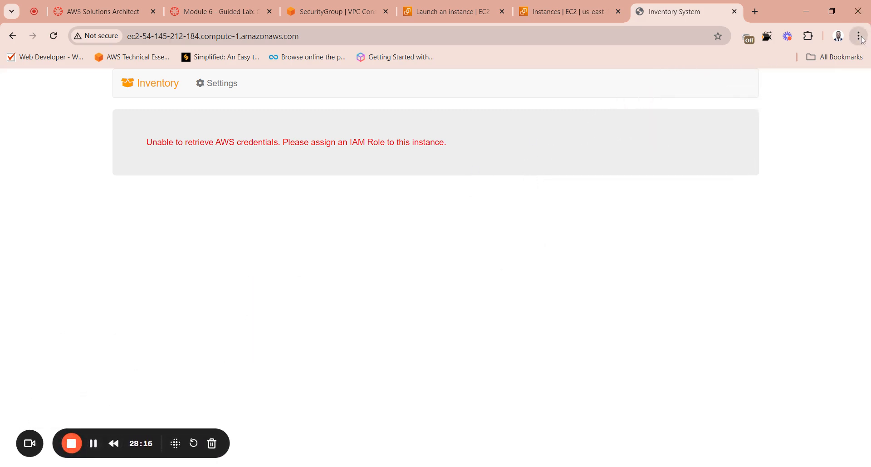
key(ctrl+plus)
key(ctrl+plus)
key(ctrl+plus)
key(ctrl+plus)
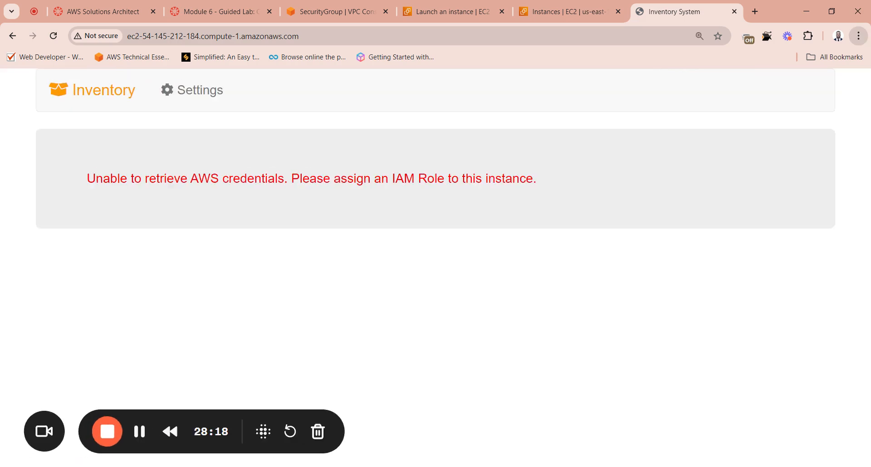
key(ctrl+minus)
Step: Check the IAM role in App Server's EC2 instance summary and return to the instances list
click(455, 16)
click(567, 11)
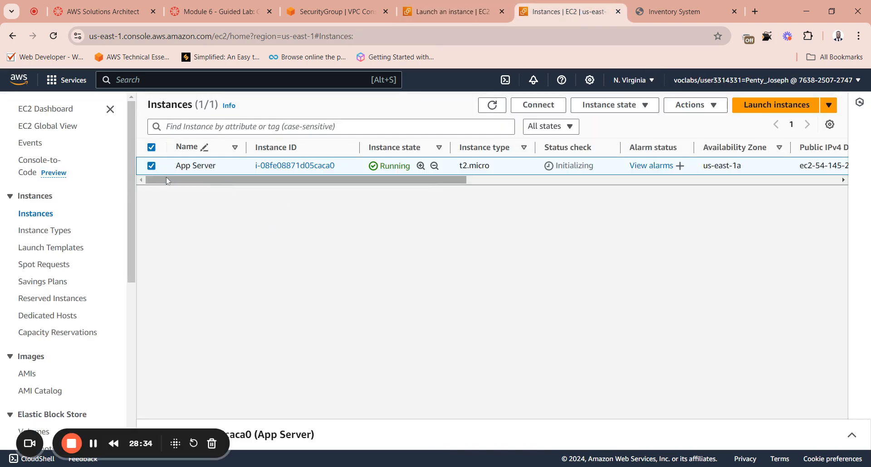
click(151, 166)
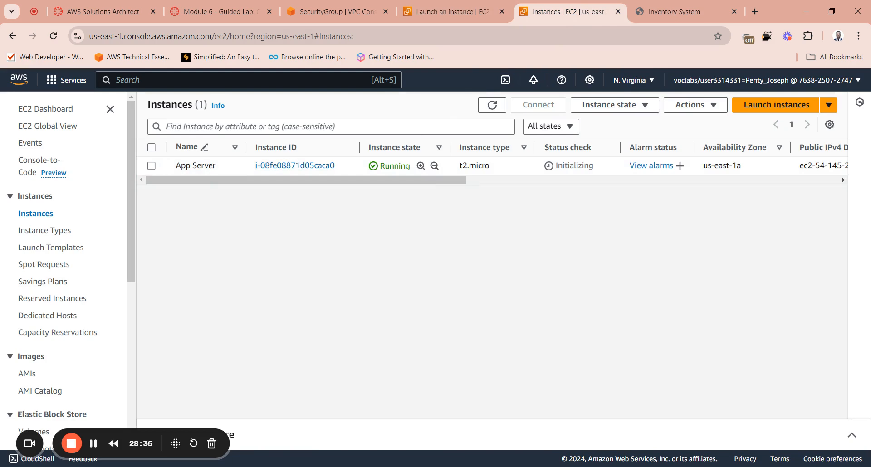
click(286, 167)
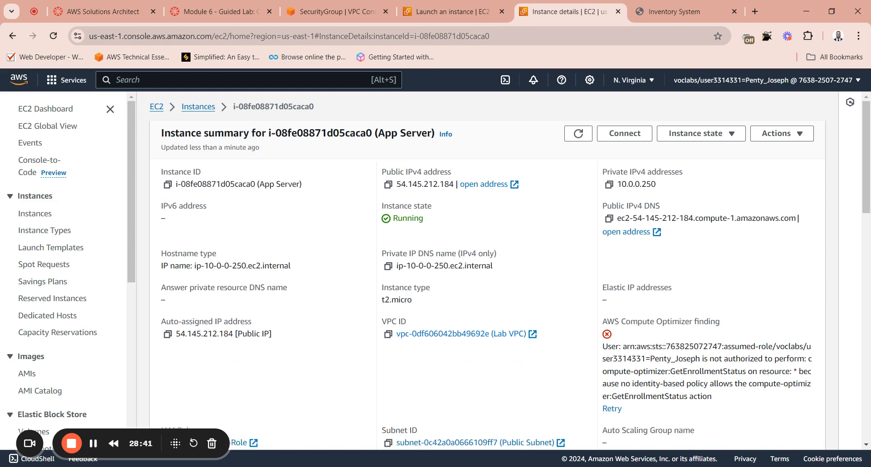
scroll(867, 136, down, 2)
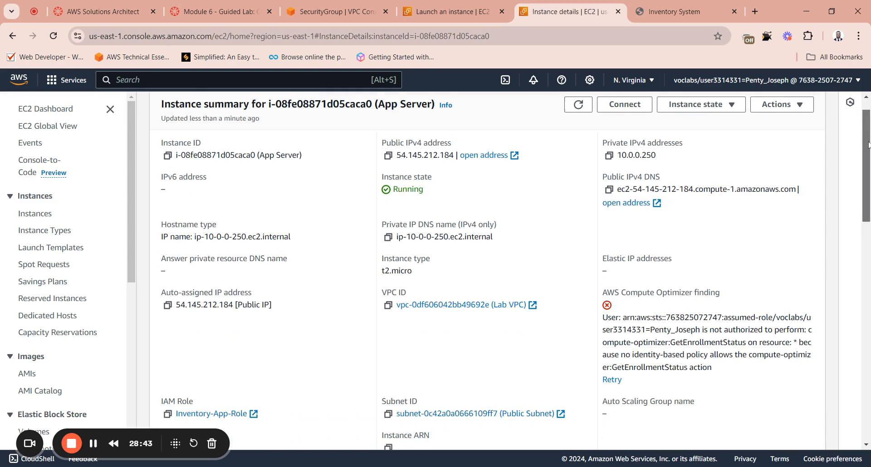
scroll(867, 182, down, 5)
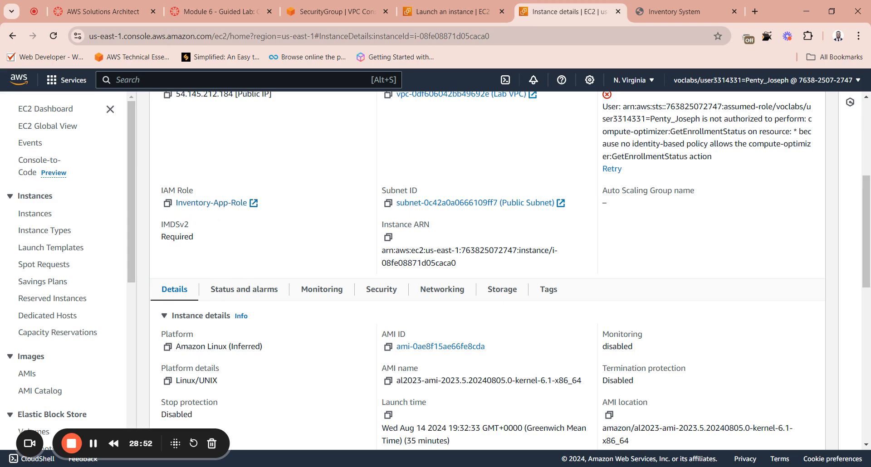
scroll(198, 203, up, 5)
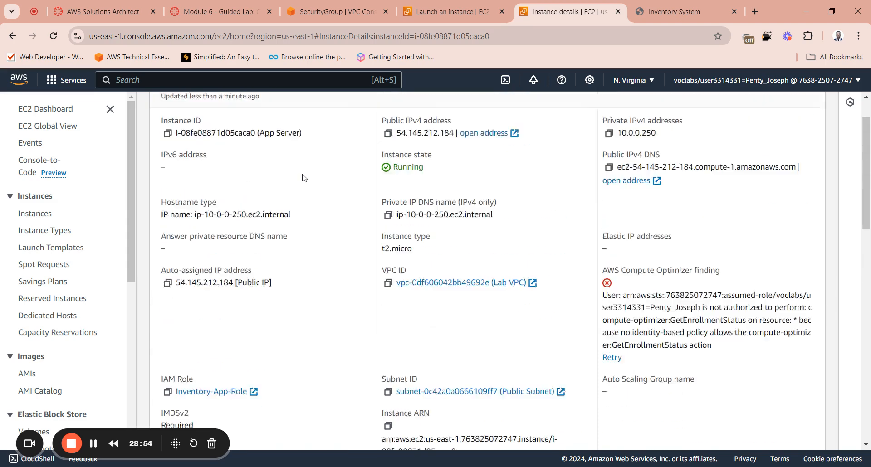
click(196, 113)
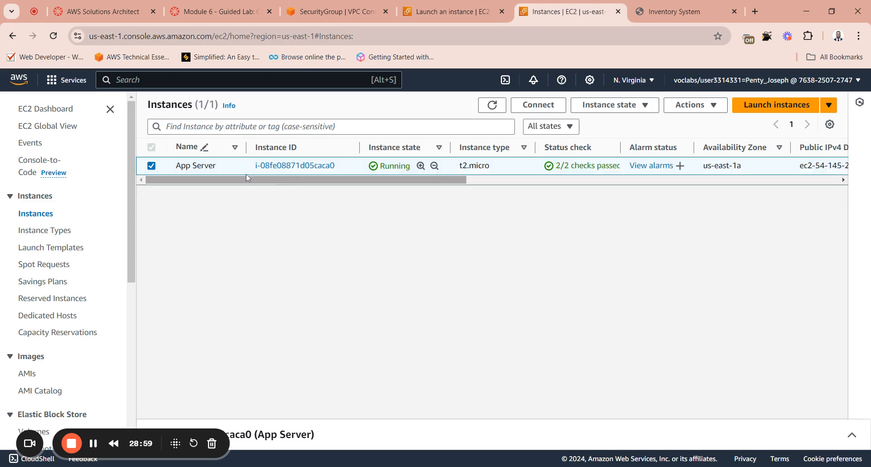
Step: Reopen App Server's details, examine its instance, placement and IAM role information, and go back to the instances list
click(195, 169)
click(278, 168)
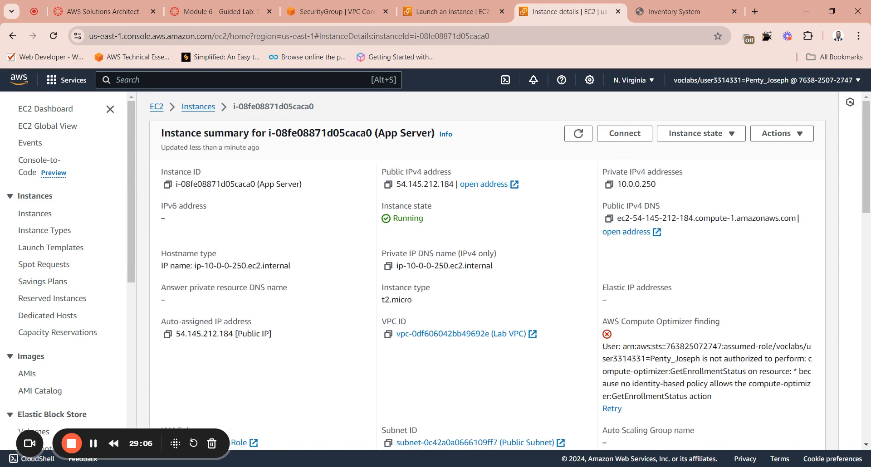
scroll(249, 323, down, 10)
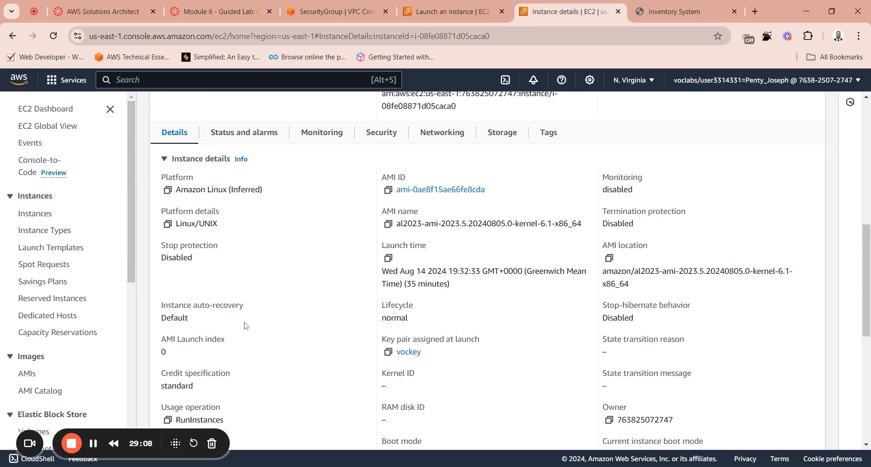
scroll(174, 261, down, 6)
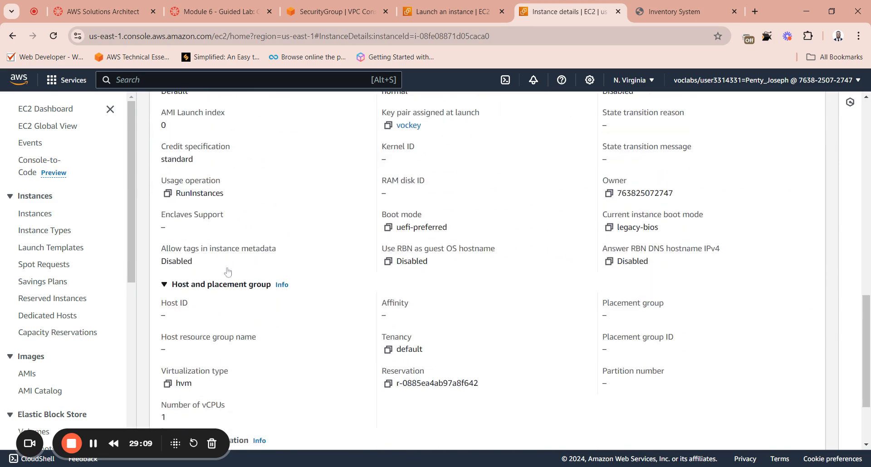
scroll(228, 272, up, 11)
scroll(228, 272, up, 4)
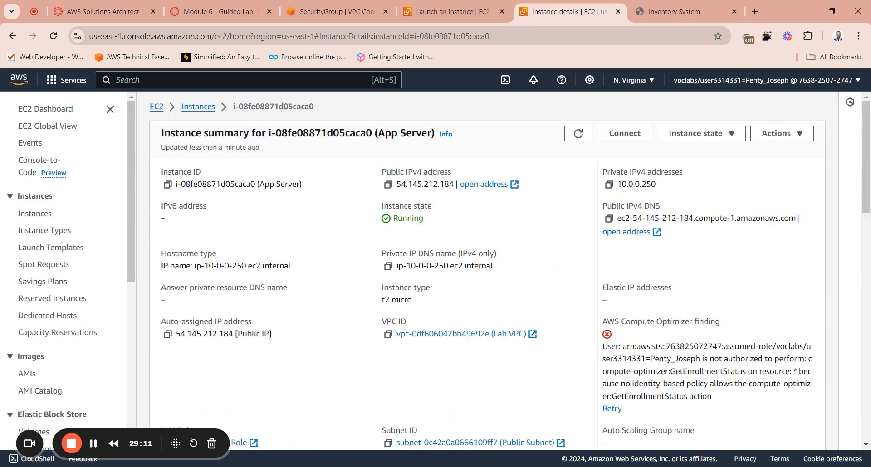
scroll(225, 255, down, 3)
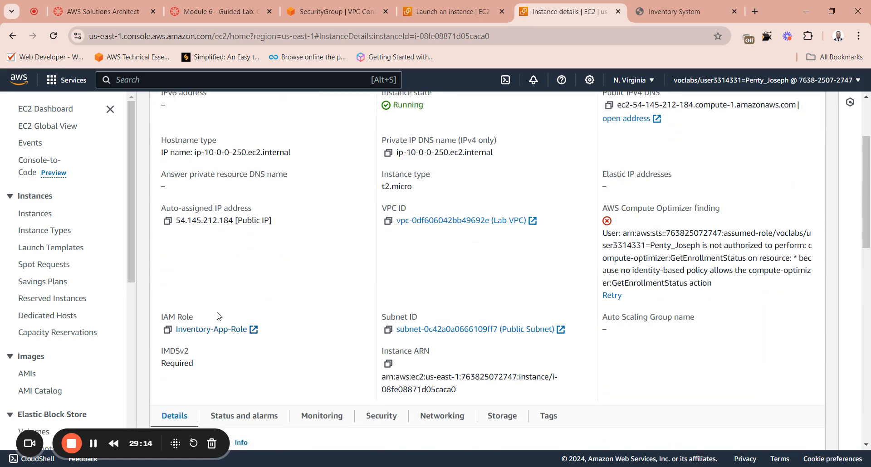
scroll(264, 234, up, 3)
click(200, 107)
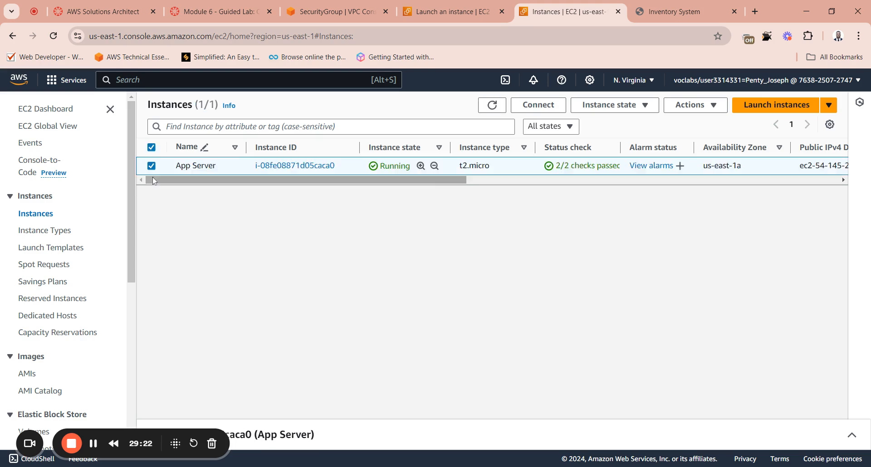
Step: Modify App Server's IAM role by reselecting Inventory-App-Role and applying the update
click(152, 173)
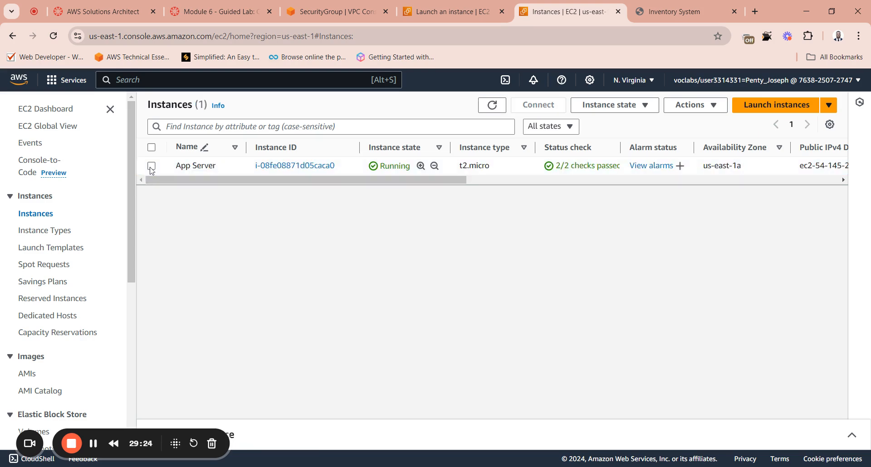
click(164, 171)
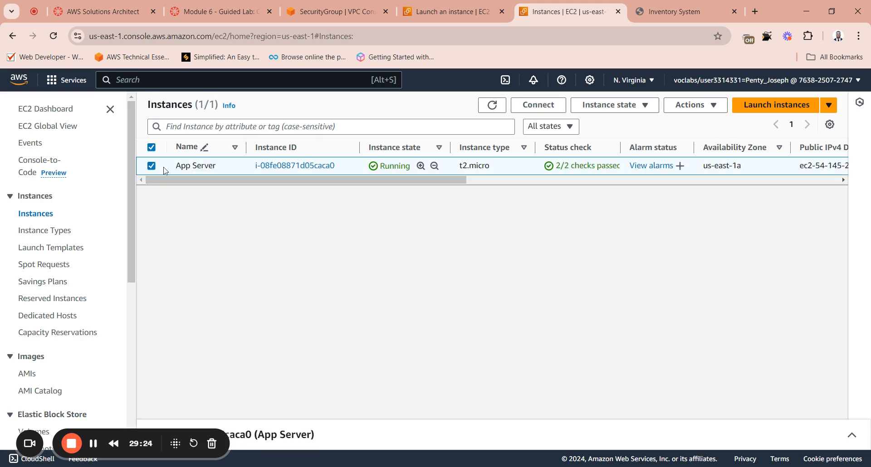
click(699, 111)
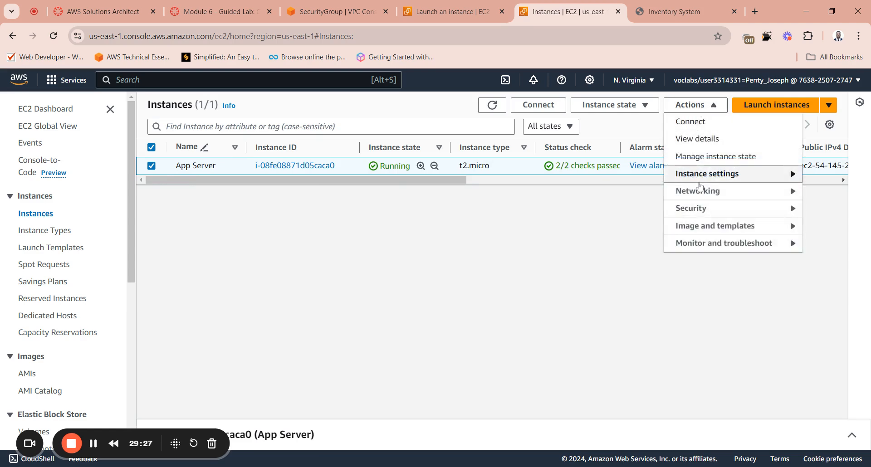
mouse_move(697, 212)
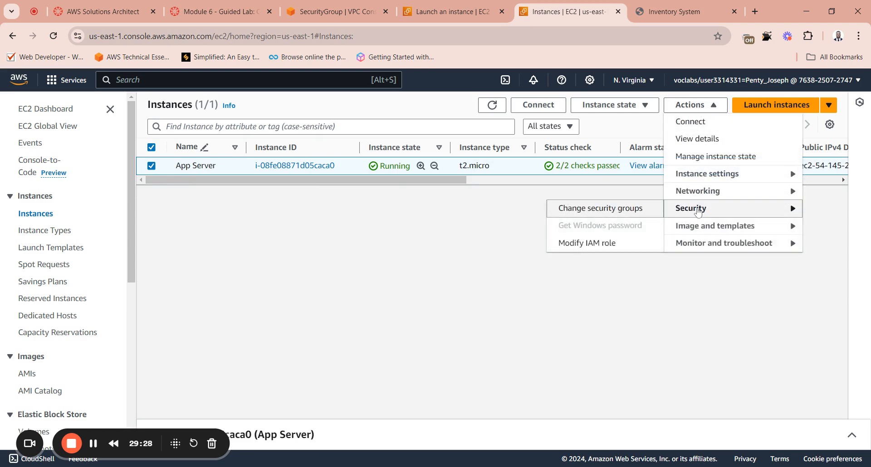
click(590, 243)
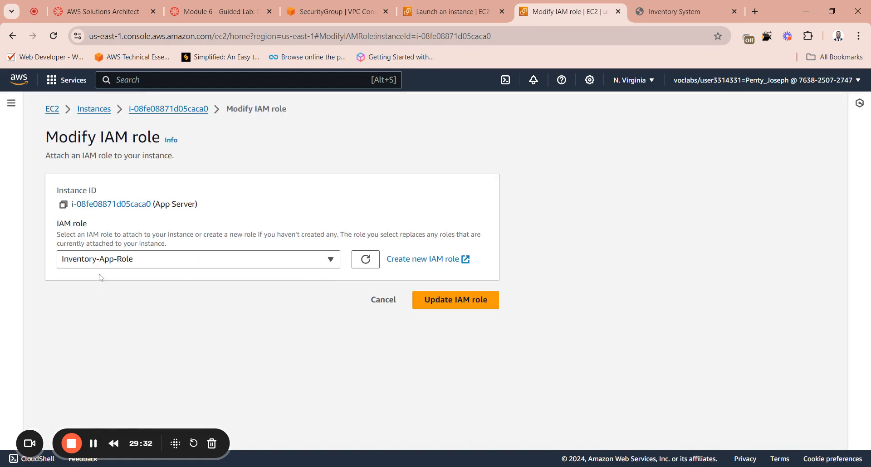
click(151, 264)
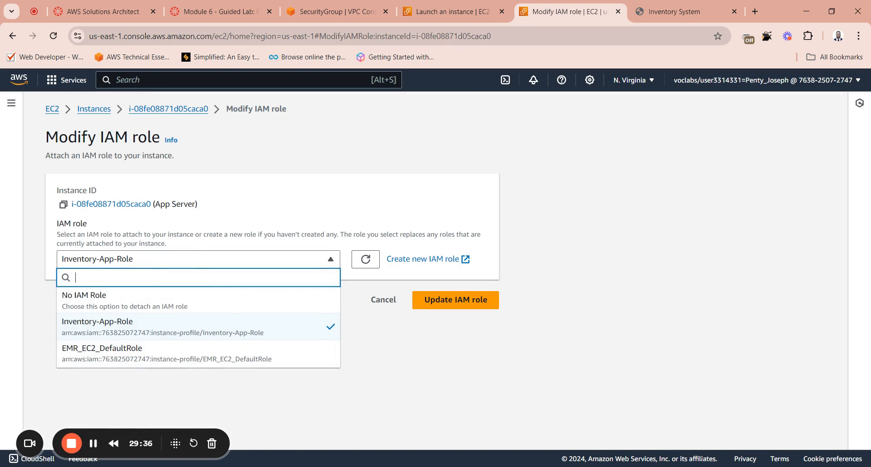
click(114, 330)
click(439, 303)
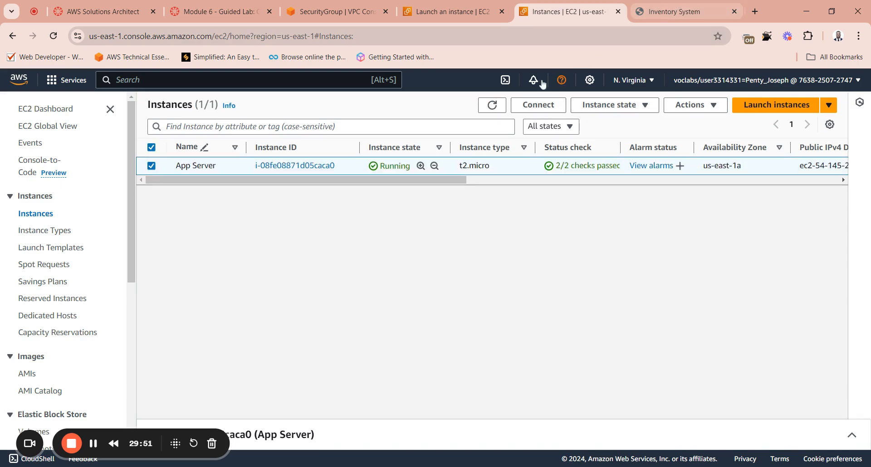
Step: Refresh the instances list, check the open Inventory page, and return to the EC2 instances
click(492, 105)
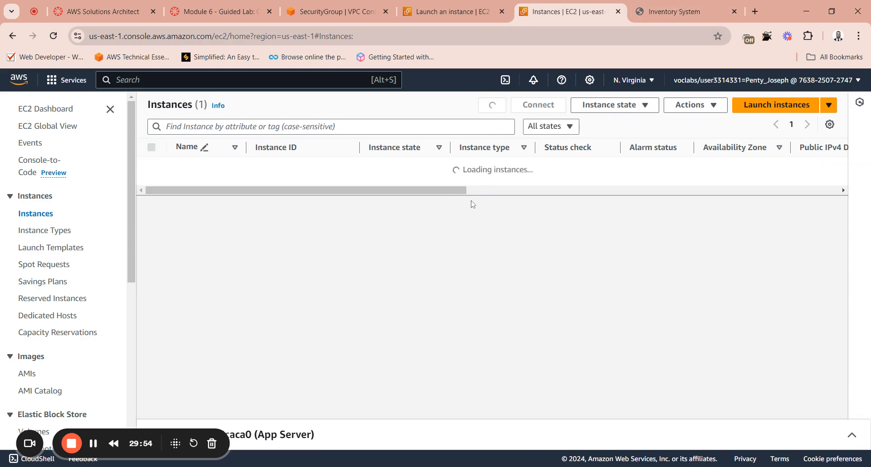
click(670, 8)
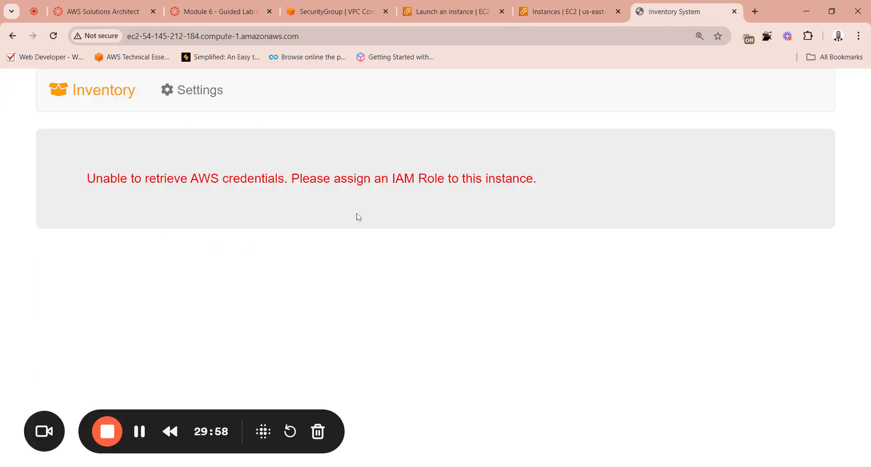
click(567, 11)
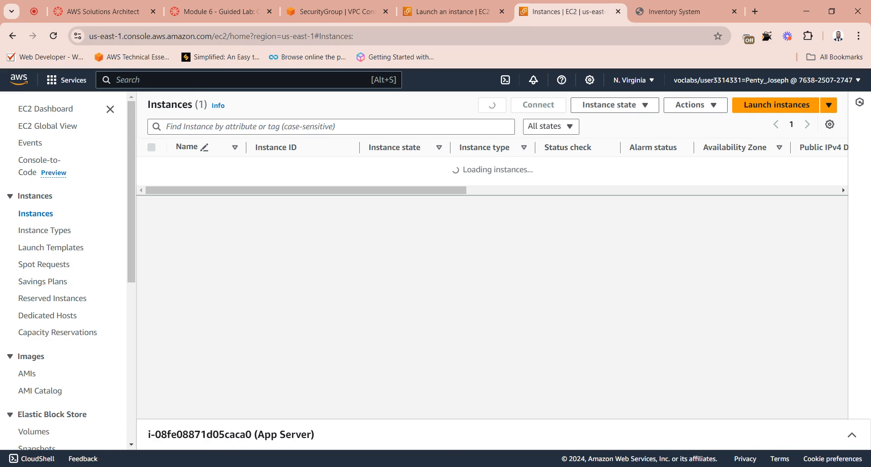
Step: Compare the Inventory page with App Server's instance status and the lab's step 42 instructions, and reset the Inventory page's zoom to default
click(671, 11)
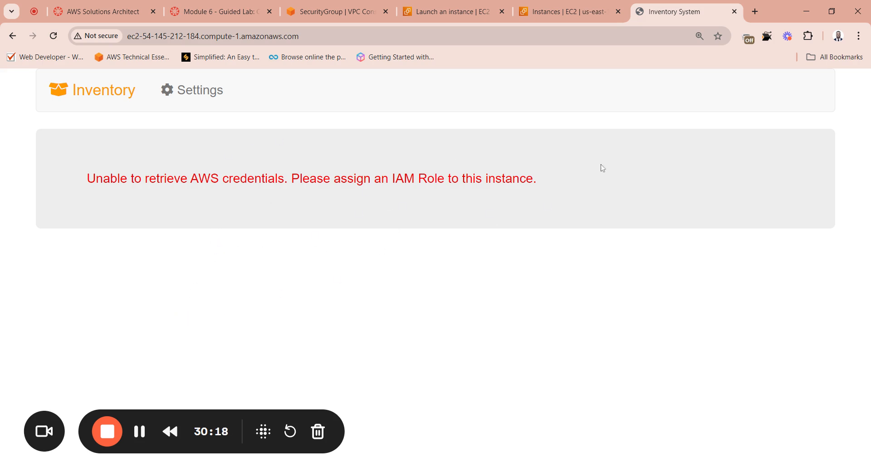
click(567, 14)
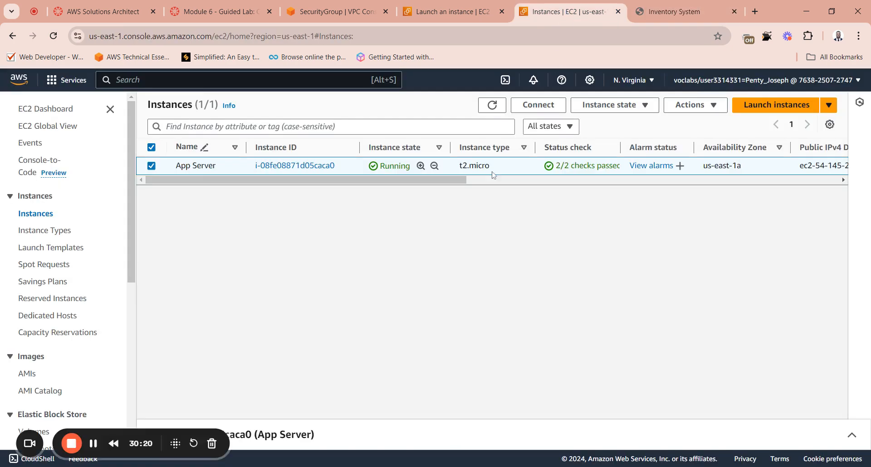
drag(409, 180, 343, 190)
click(638, 13)
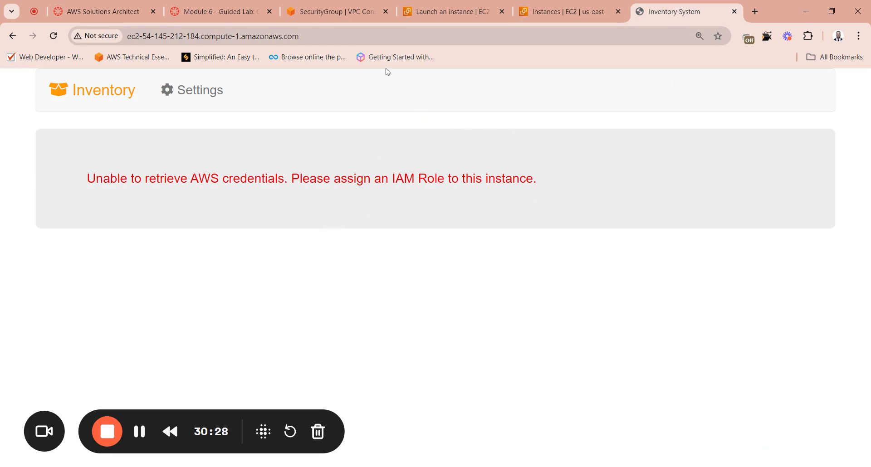
click(220, 11)
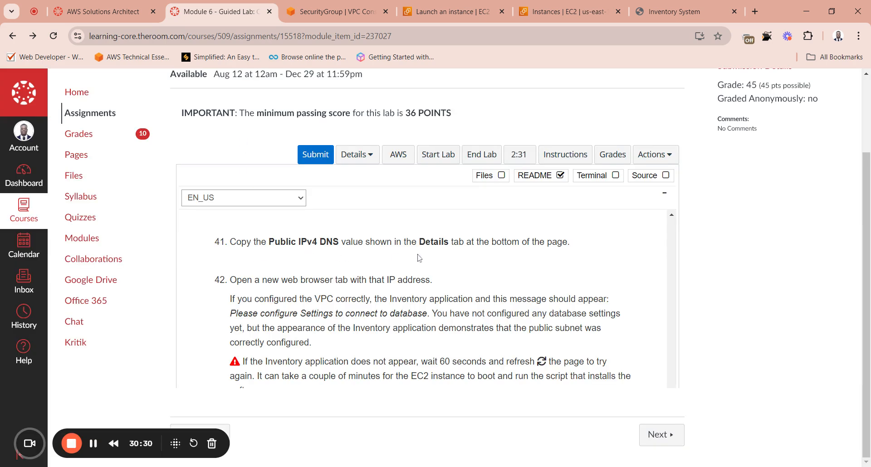
key(ctrl+9)
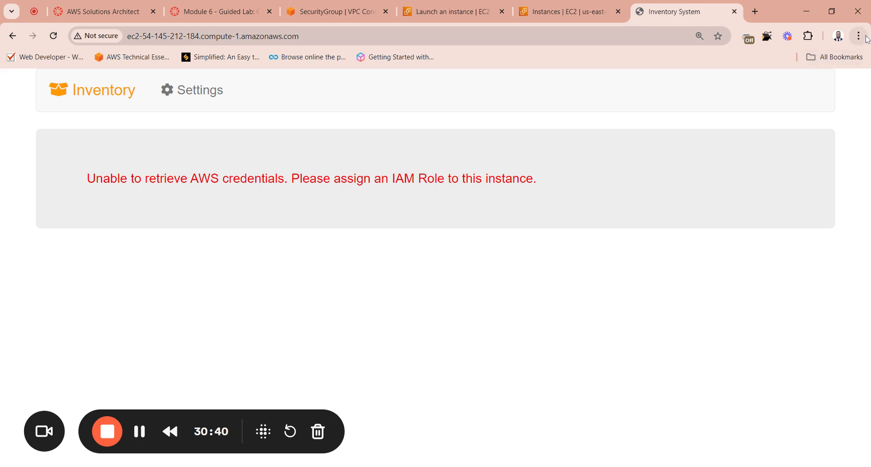
key(ctrl+0)
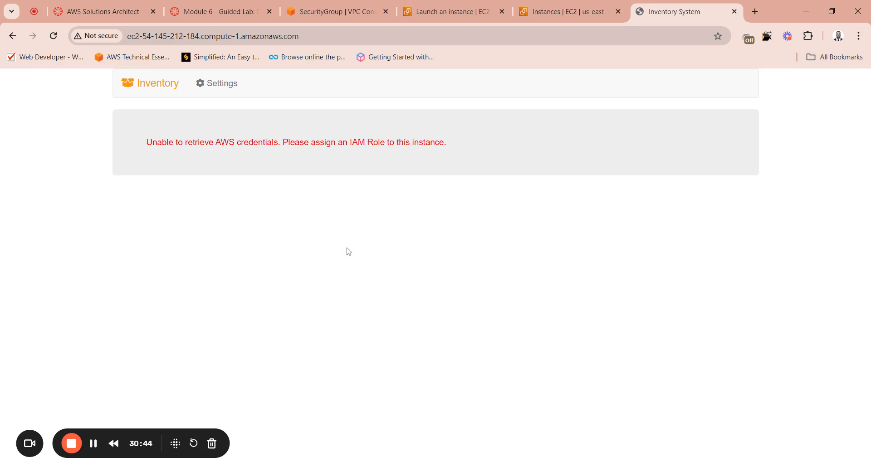
Step: Review the open EC2 instances list, the instance launch confirmation and App-SG's inbound rules alongside the Inventory page
click(567, 11)
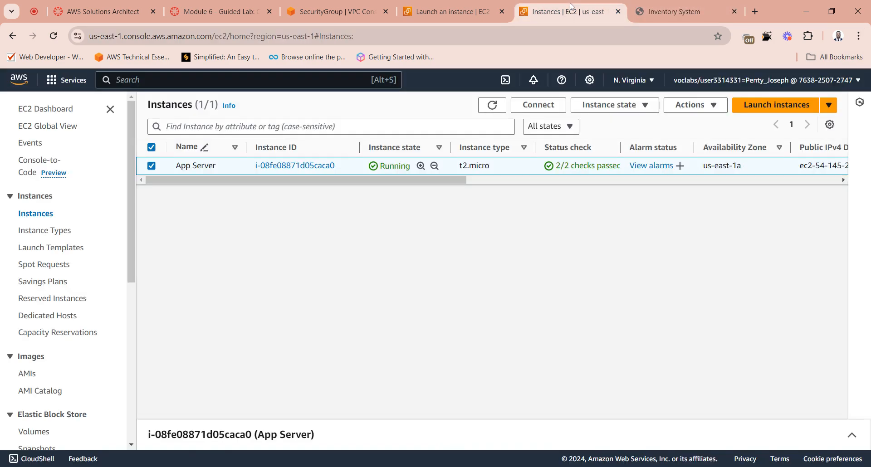
click(673, 11)
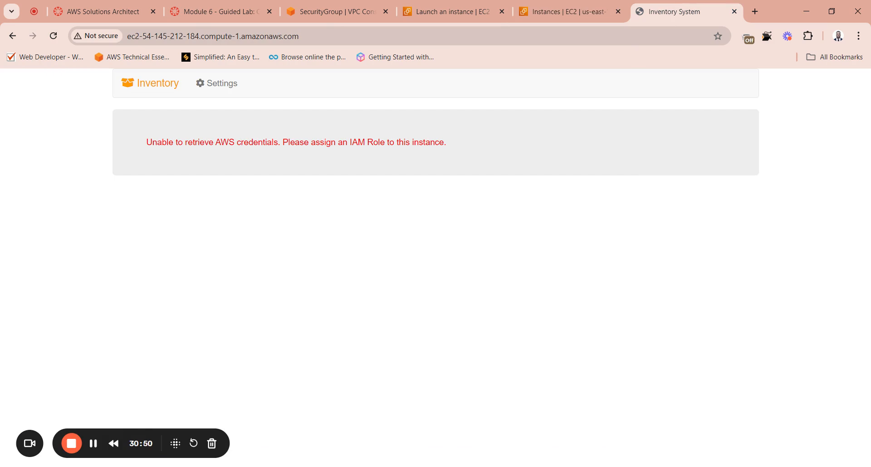
click(472, 9)
click(557, 7)
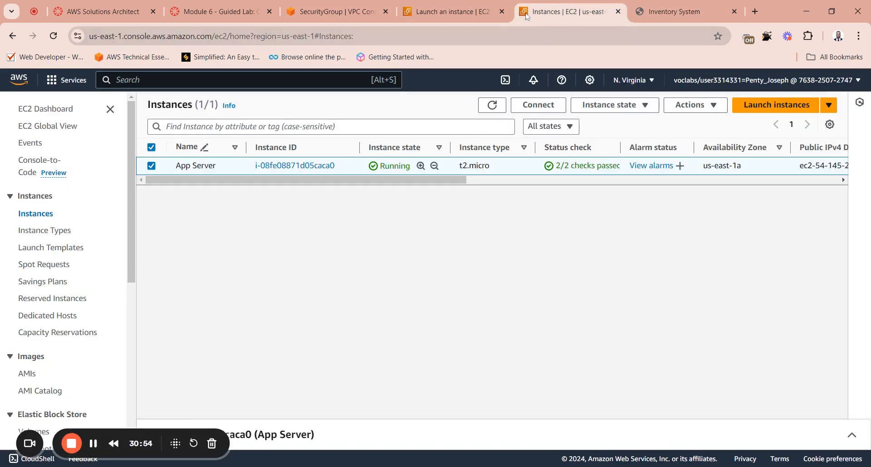
click(657, 19)
click(508, 22)
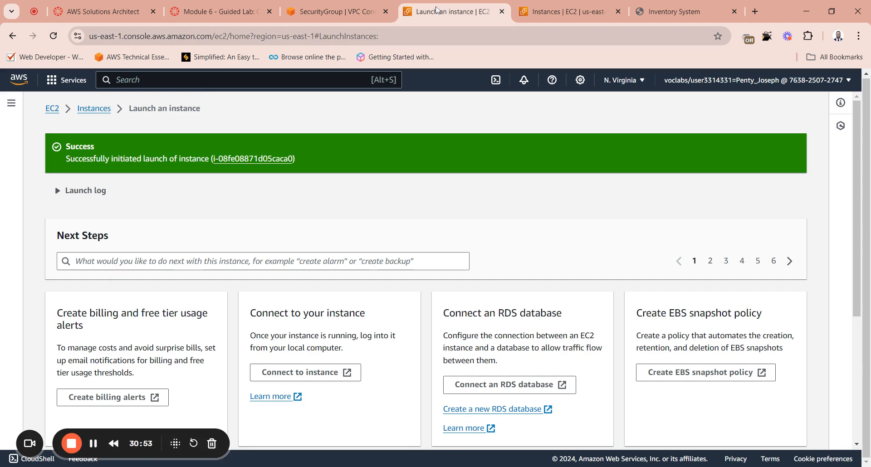
click(364, 23)
click(447, 12)
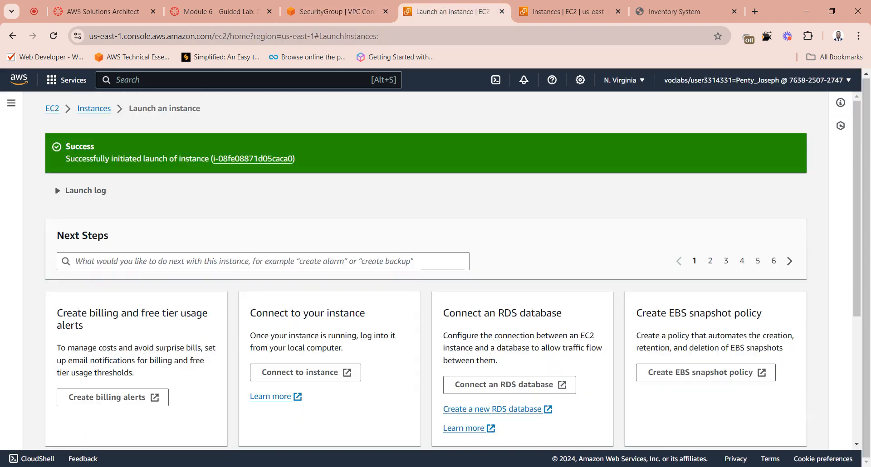
click(560, 12)
click(662, 12)
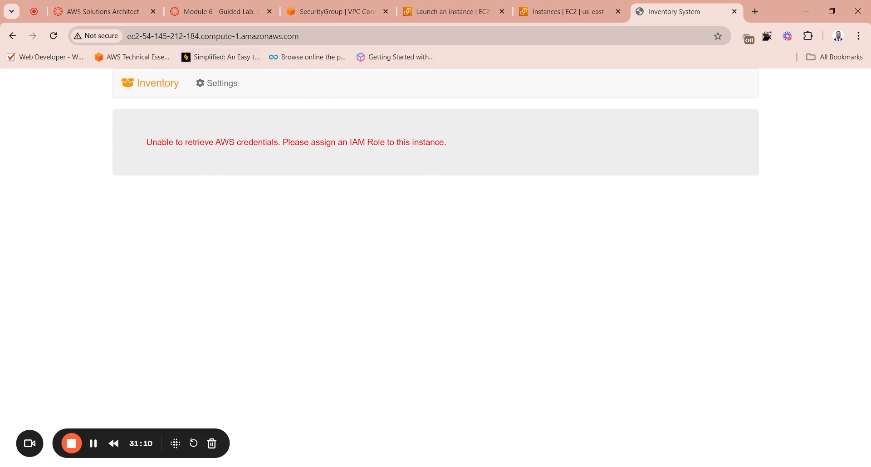
click(447, 12)
click(338, 12)
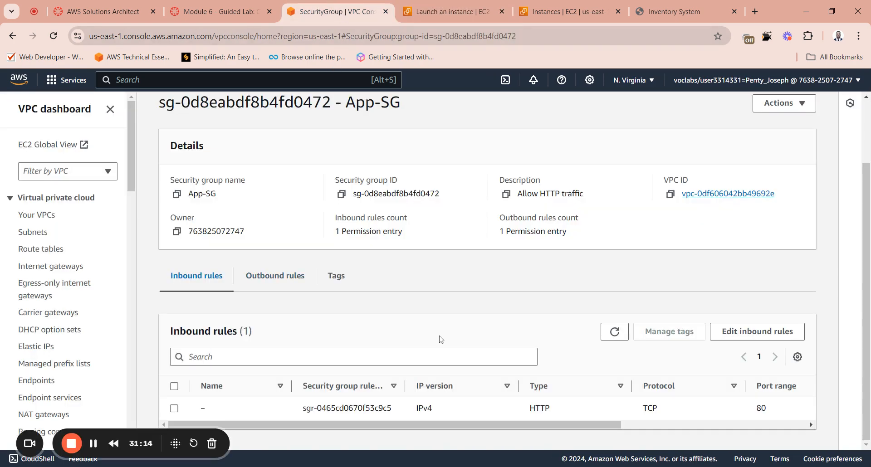
click(550, 19)
click(680, 12)
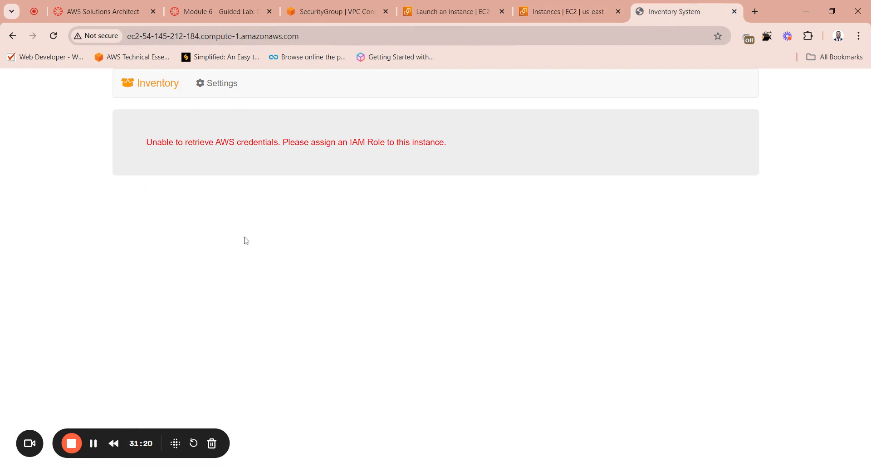
Step: Highlight and read the message on the Inventory page, and recheck App Server's entry in the EC2 instances list
drag(146, 148, 458, 149)
click(451, 150)
drag(144, 147, 443, 160)
click(399, 152)
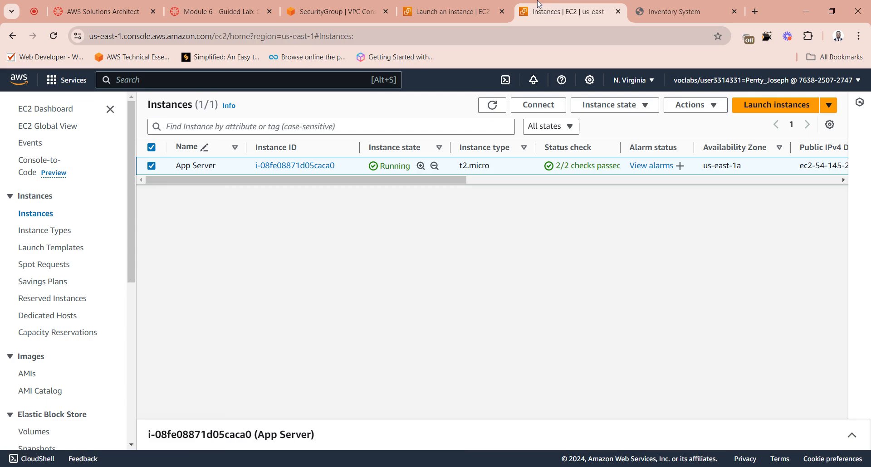
click(561, 12)
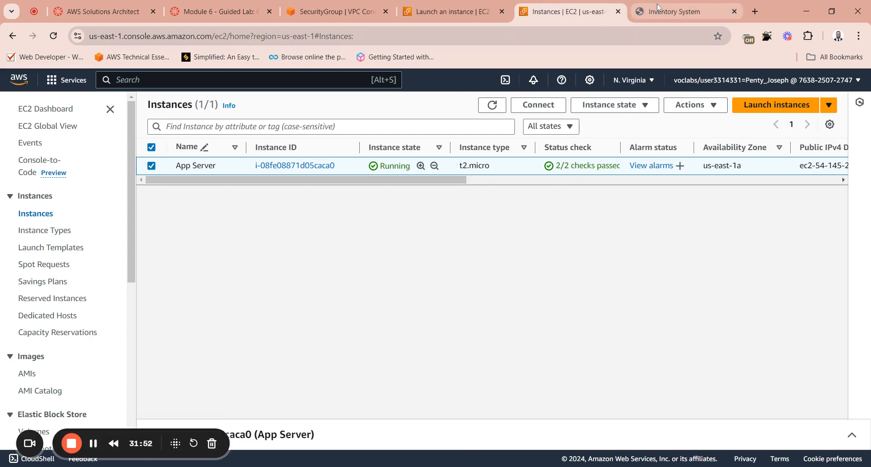
click(672, 12)
click(577, 13)
click(667, 11)
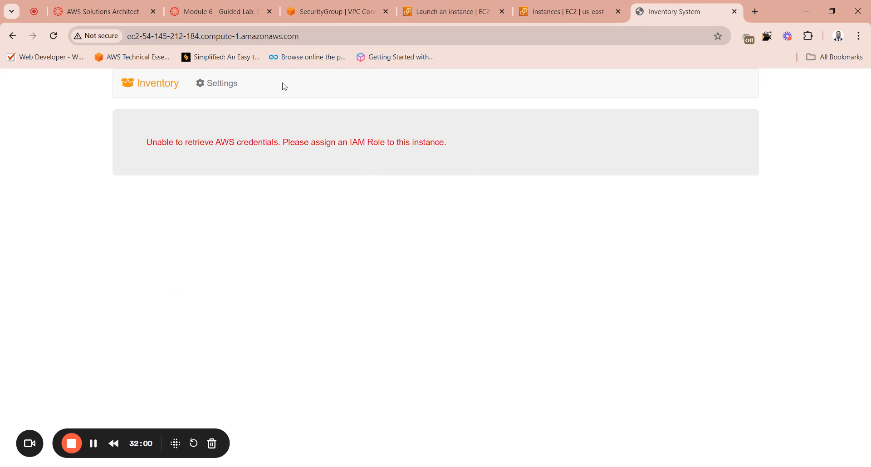
Step: Submit the Module 6 guided lab for grading from its assignment page and confirm the submission
click(234, 15)
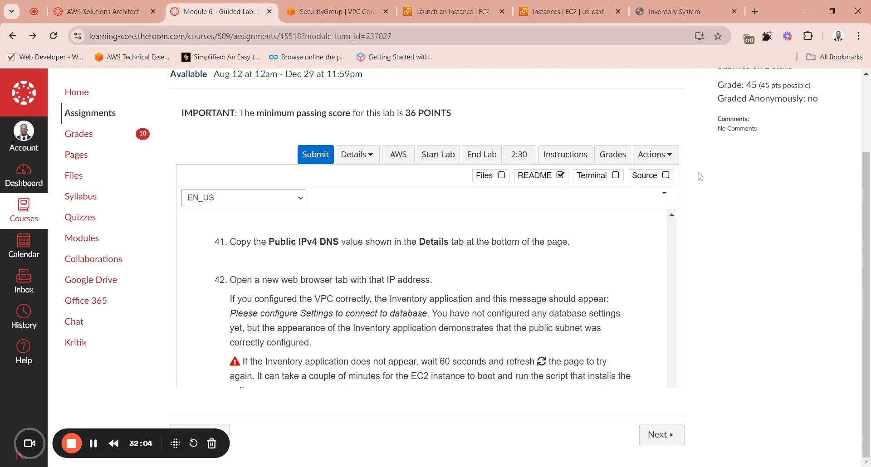
scroll(766, 199, up, 2)
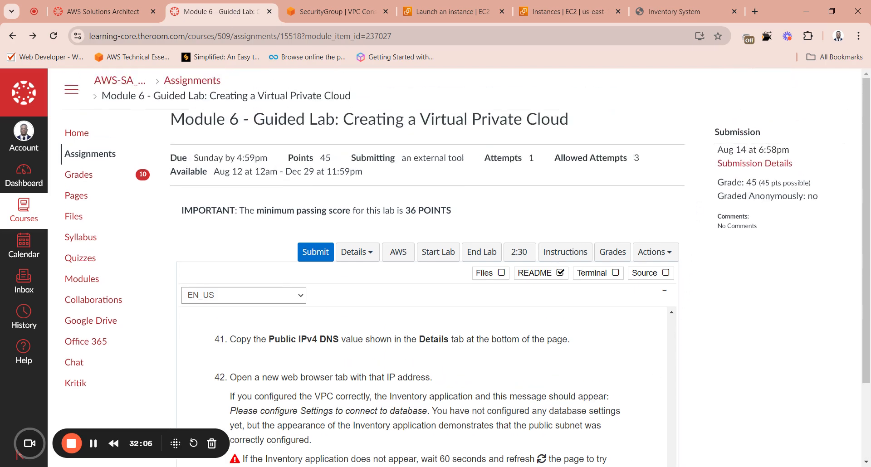
scroll(680, 181, down, 2)
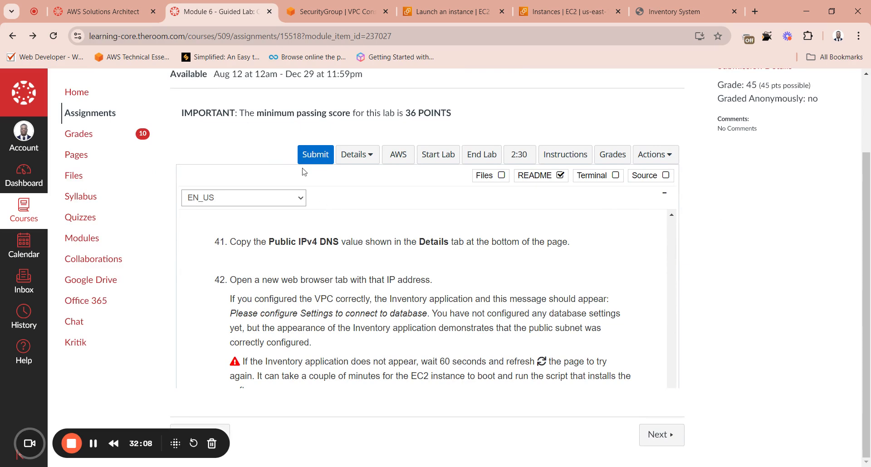
click(308, 158)
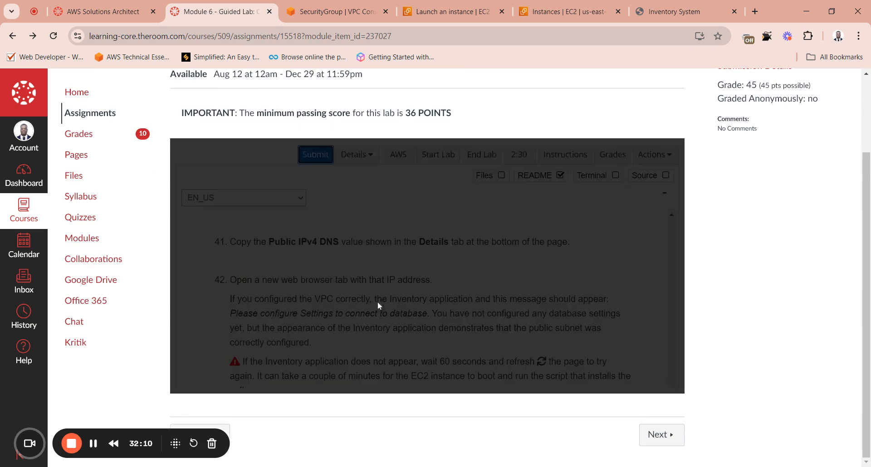
scroll(658, 261, up, 2)
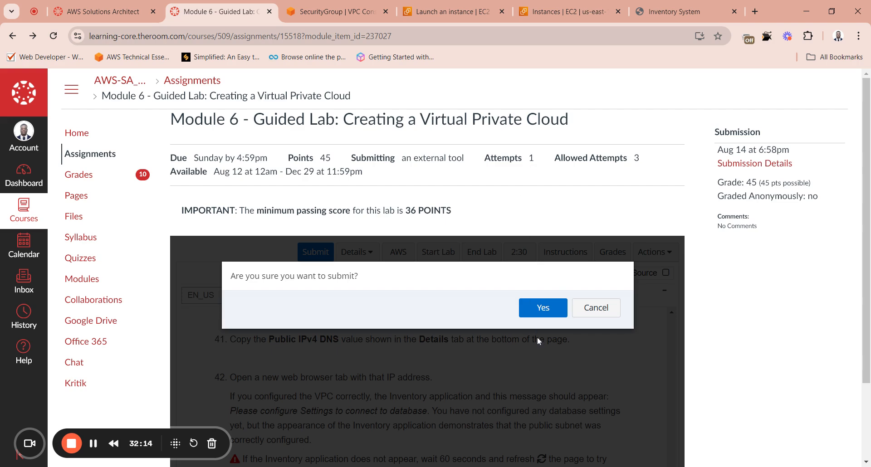
click(541, 308)
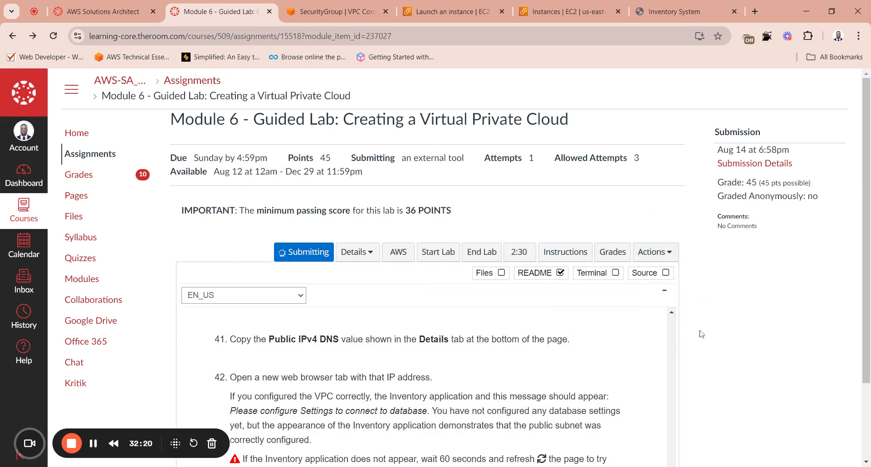
Step: Check the Inventory page and the App-SG security group details, and return to the lab assignment page
click(683, 12)
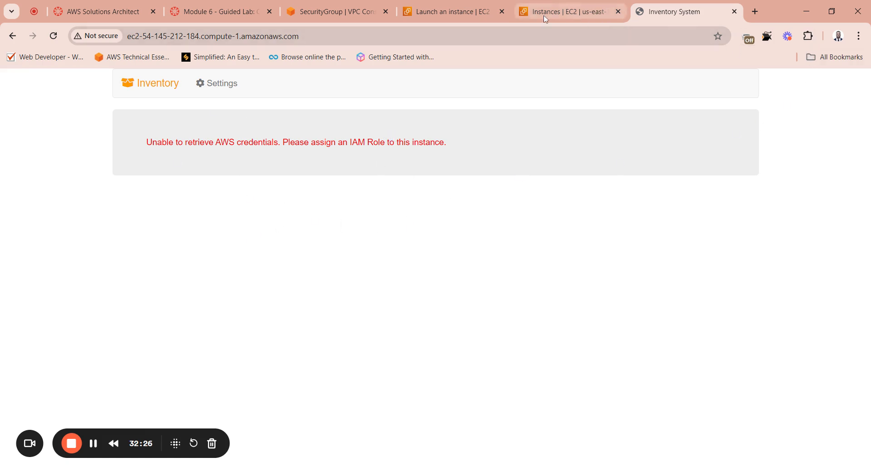
click(343, 14)
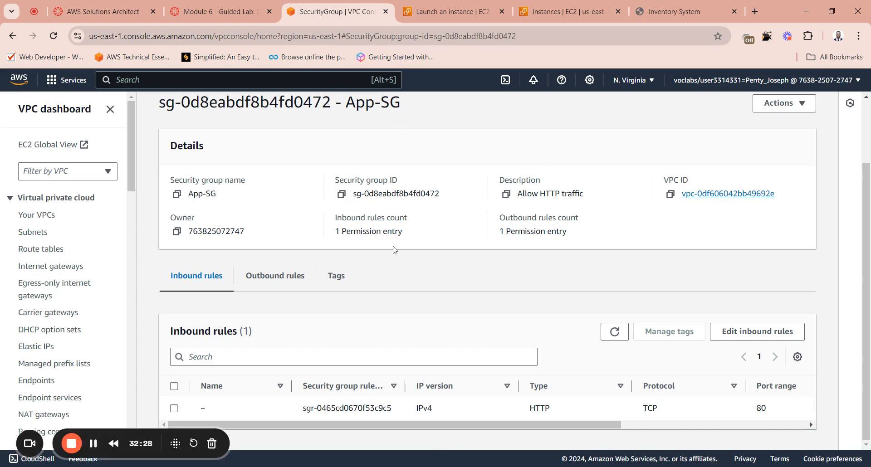
click(243, 13)
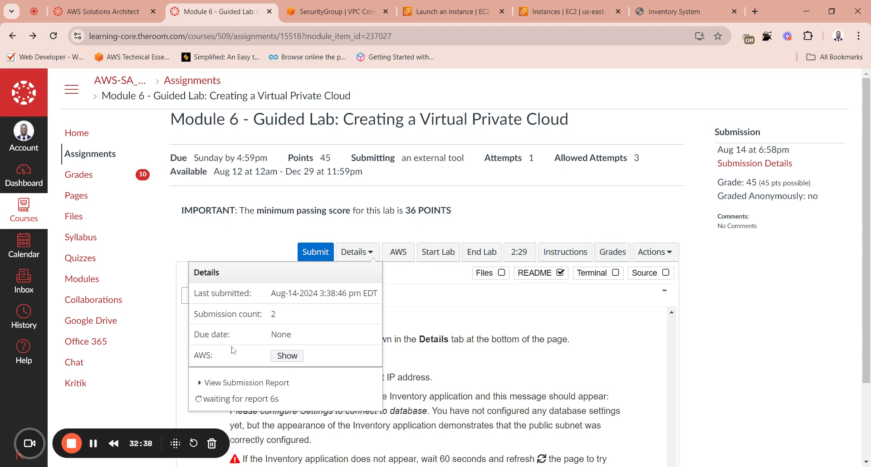
Step: Review the lab's grades with the total score and individual task entries, and reload the assignment page to refresh its submission details
click(610, 259)
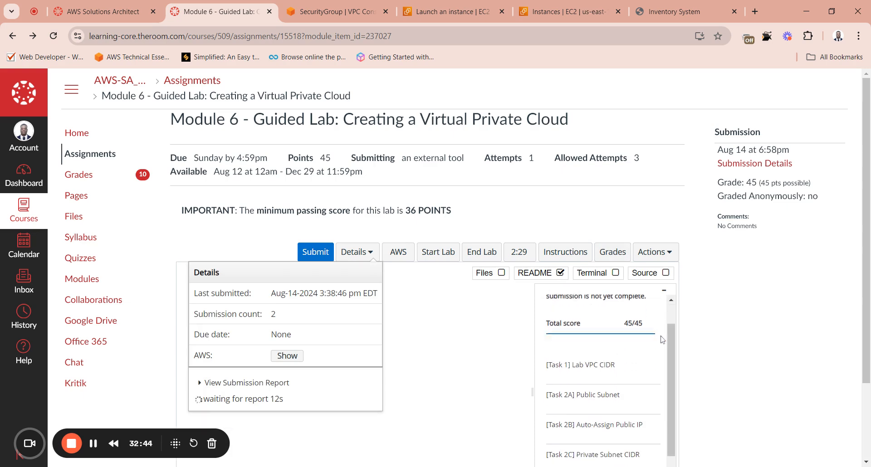
scroll(615, 363, down, 3)
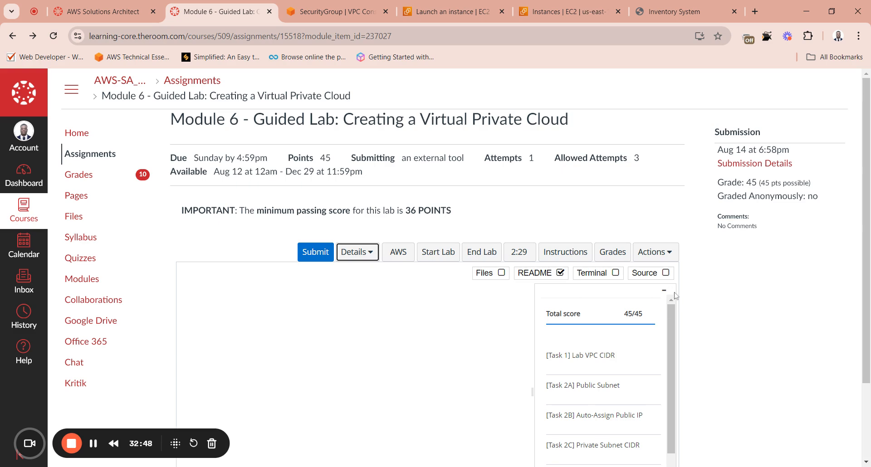
scroll(817, 252, down, 2)
scroll(589, 213, up, 2)
click(55, 36)
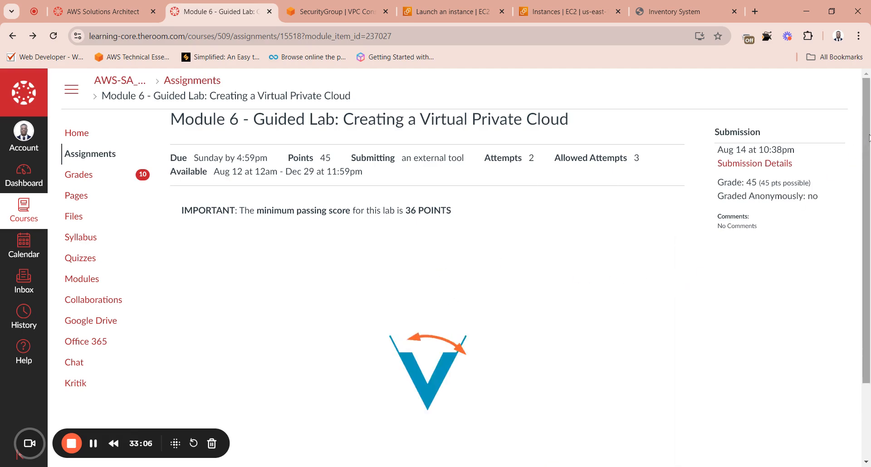
mouse_move(866, 143)
mouse_down()
mouse_move(866, 190)
mouse_move(867, 143)
mouse_up()
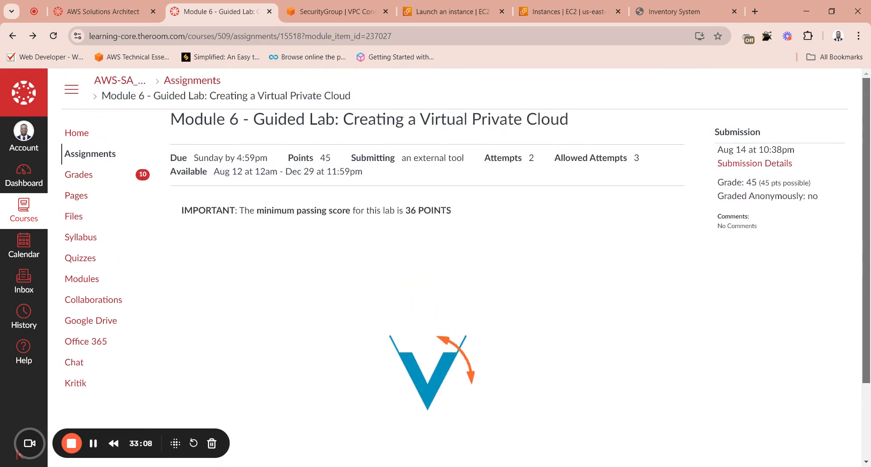